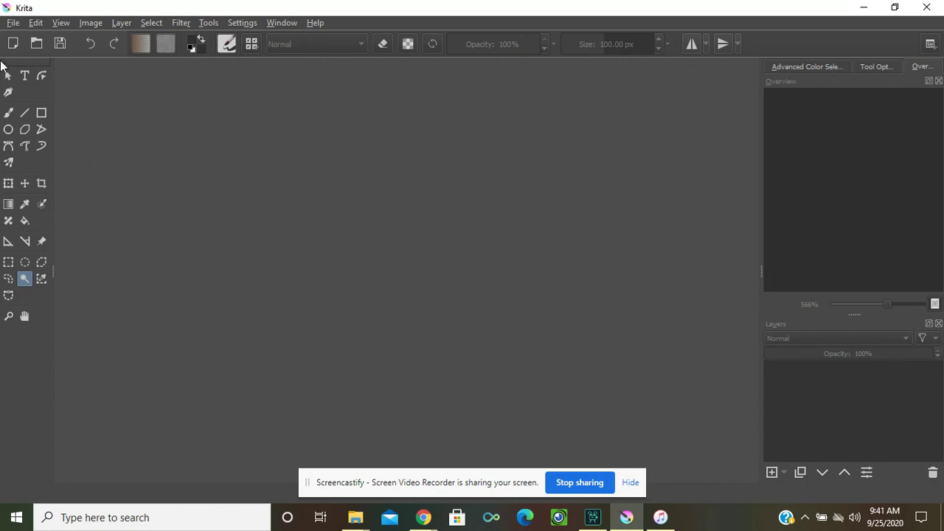
Open the inked character drawing IMG_E7267 from the Animation folder.
click(13, 23)
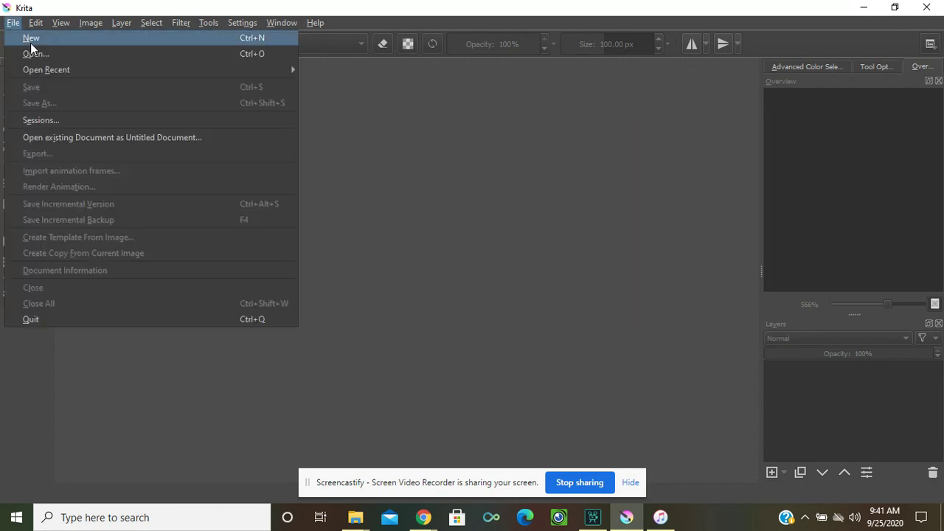
click(32, 54)
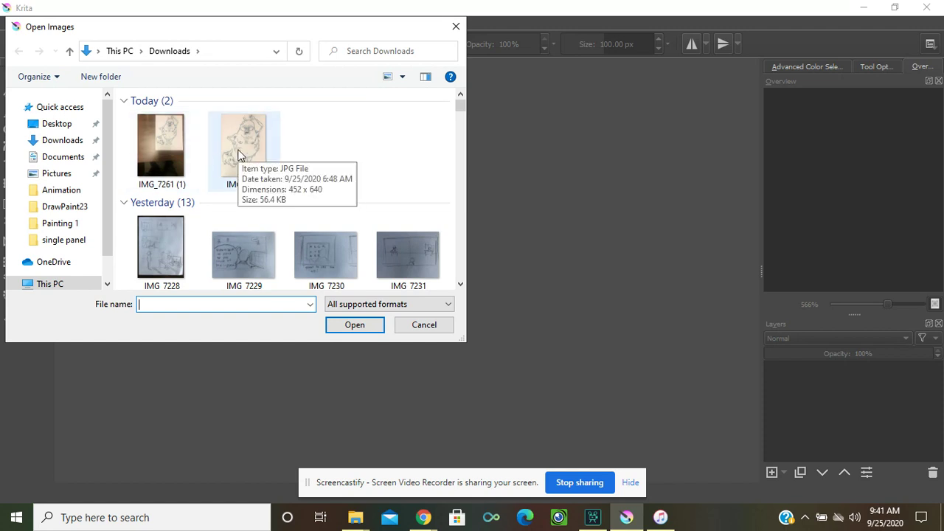
click(62, 191)
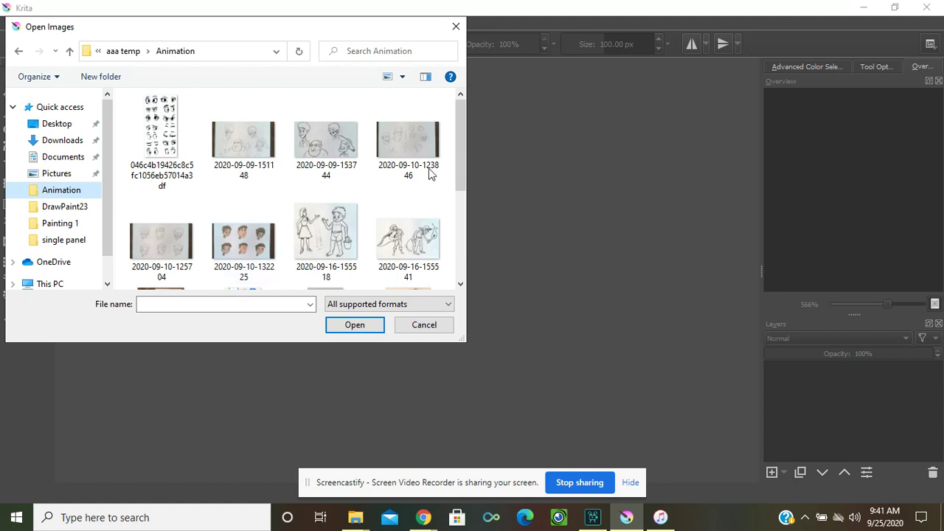
drag(460, 132, 451, 212)
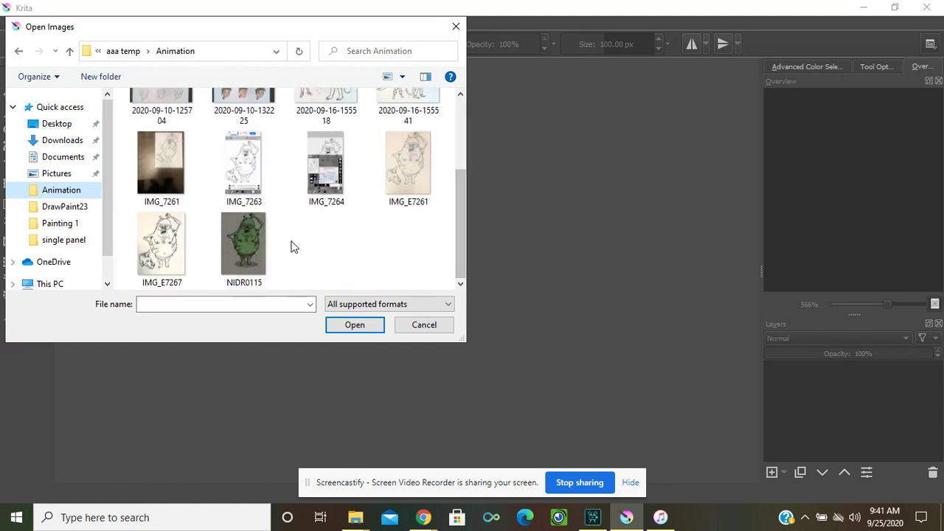
double_click(162, 246)
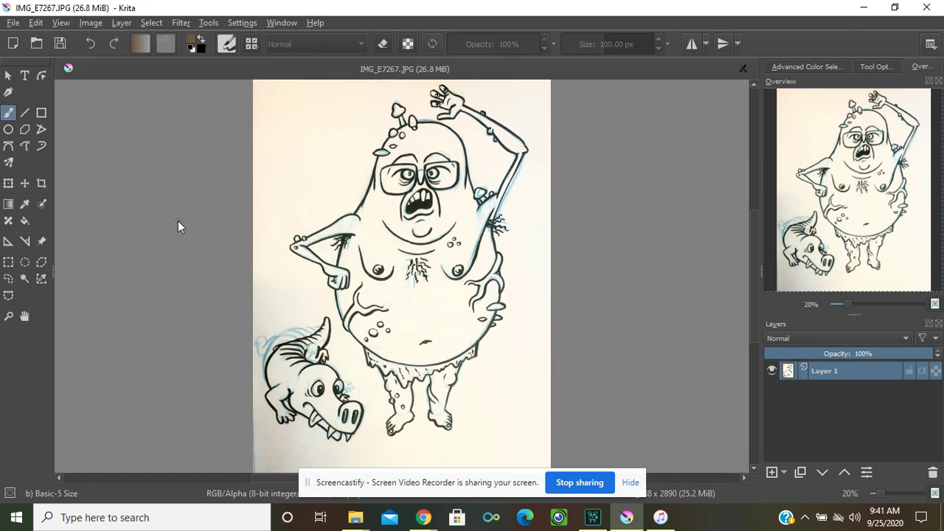
Select the black ink lines of the character's glasses, eyes and face with the Contiguous Selection tool.
click(24, 279)
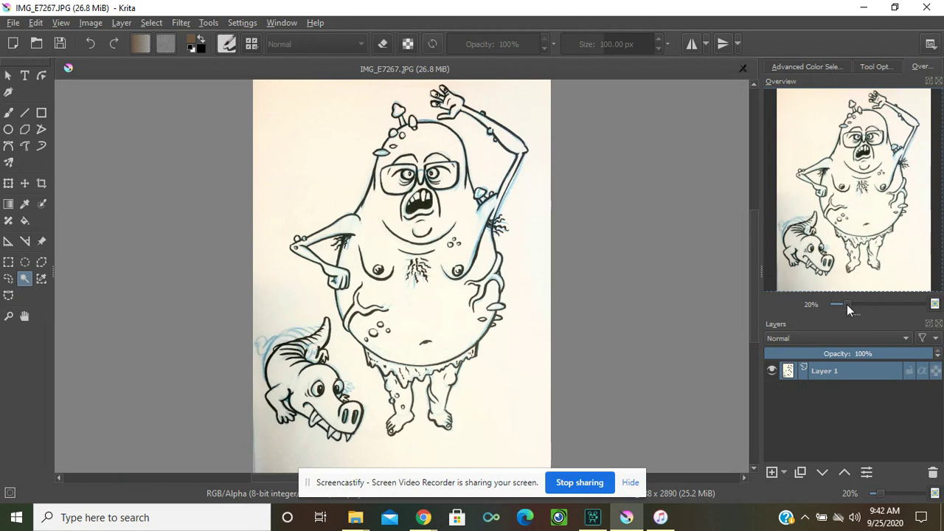
drag(846, 304, 865, 310)
drag(867, 217, 880, 160)
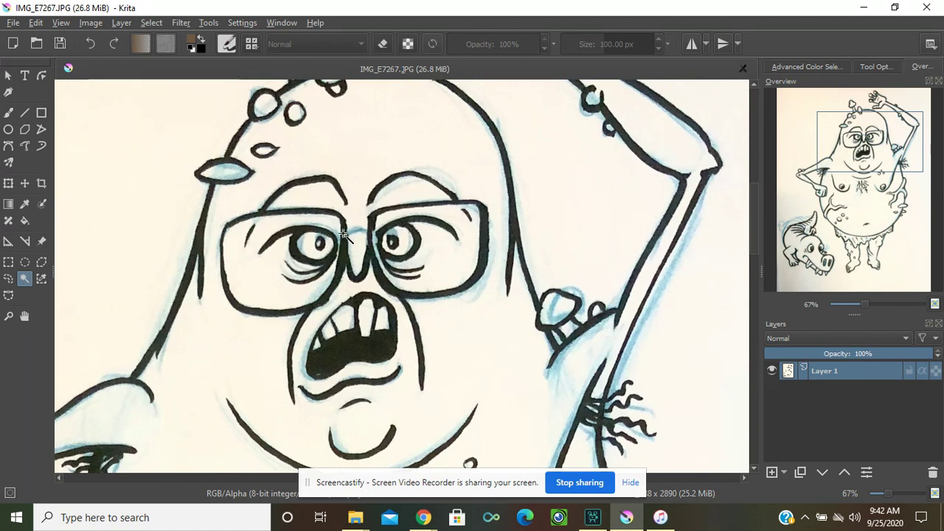
click(399, 207)
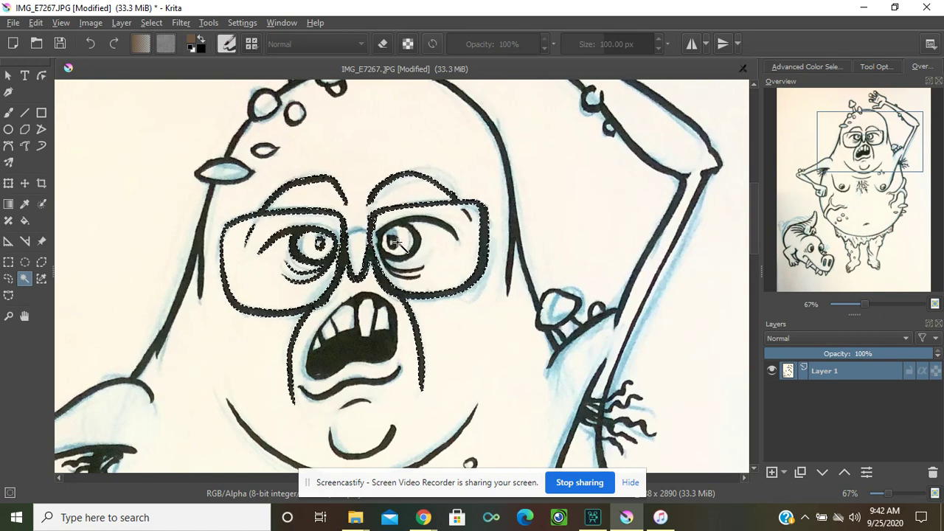
click(418, 237)
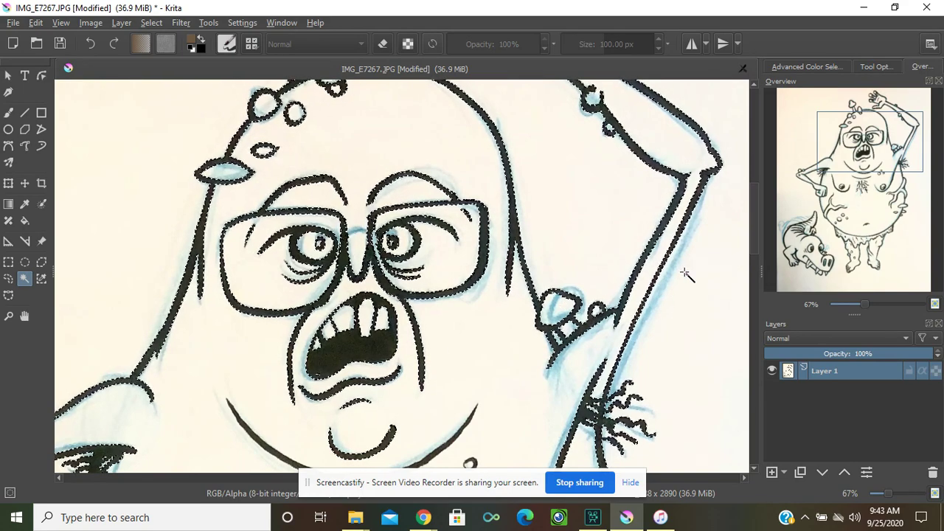
Add the chest contour and nipple beside the bent arm, plus the inner belly fold line, to the selection.
drag(868, 152, 855, 119)
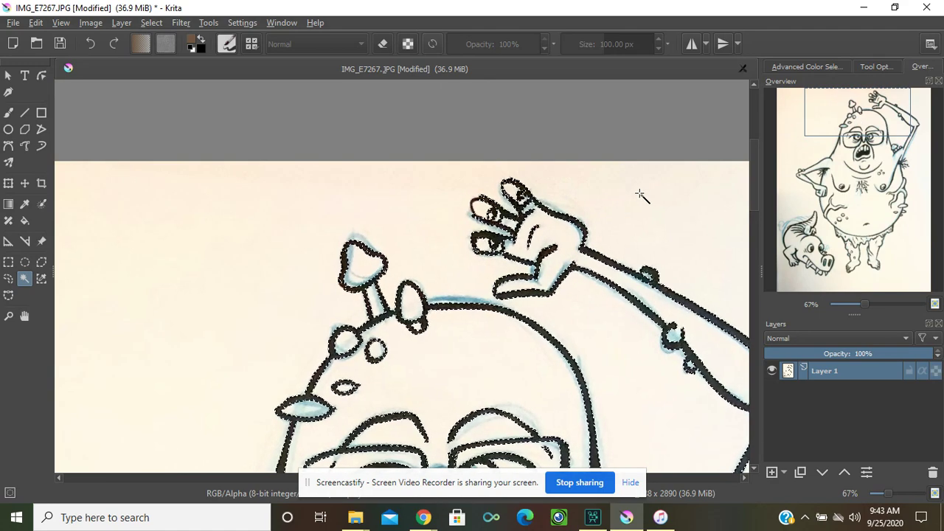
drag(855, 135, 813, 230)
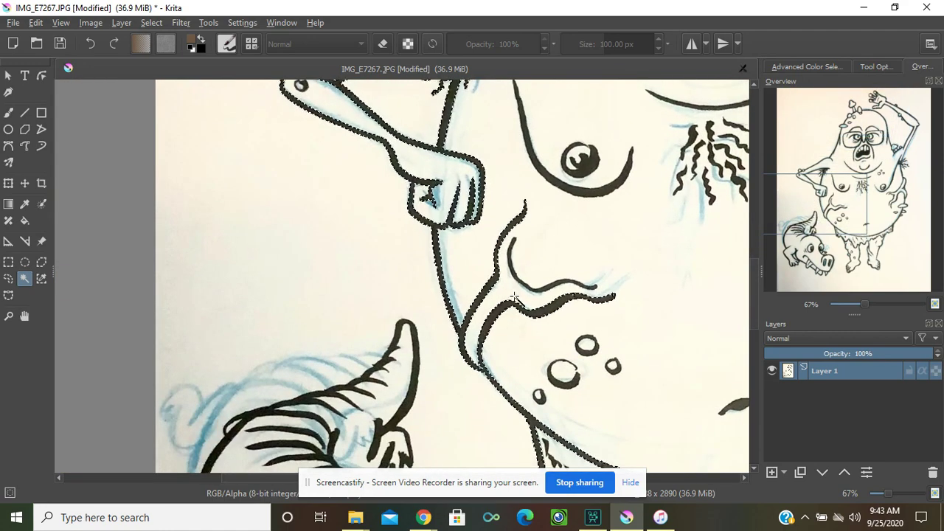
shift+click(566, 187)
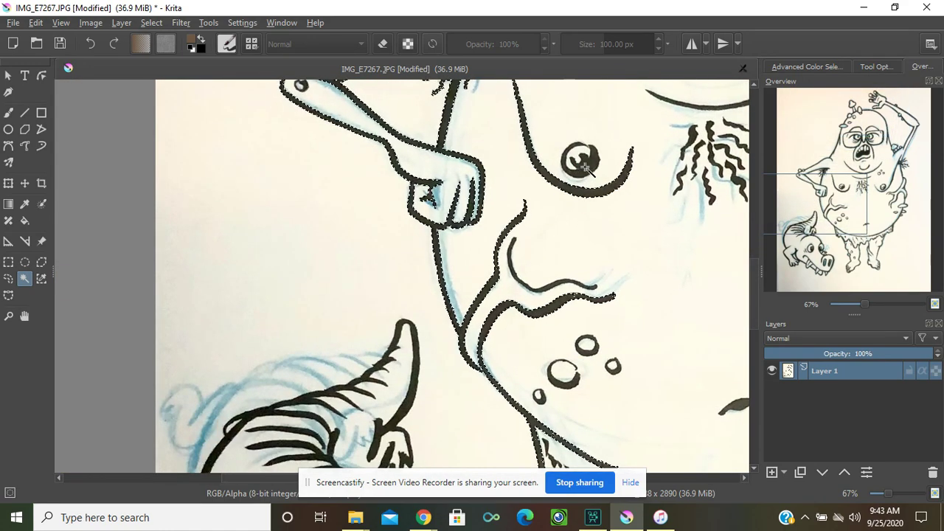
shift+click(573, 273)
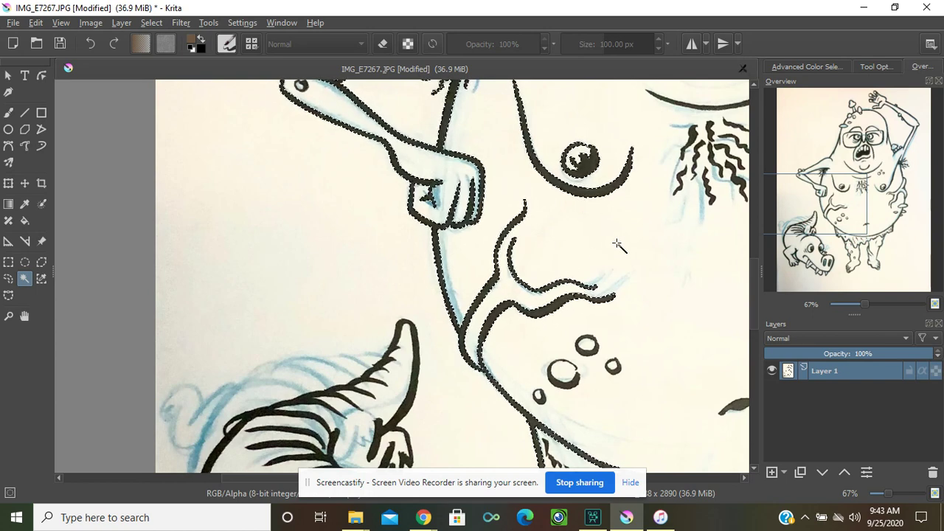
Add the chest hair strokes and the crease line above them to the ink line selection.
shift+click(711, 197)
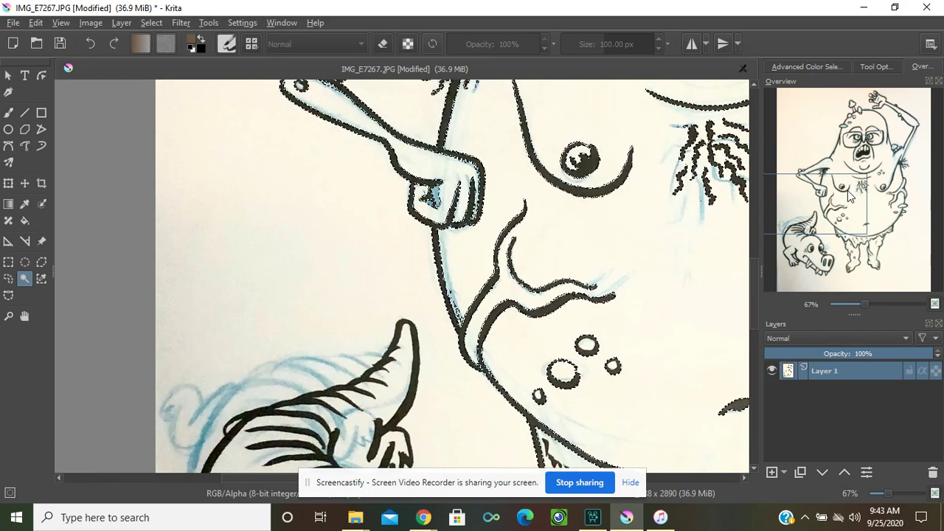
drag(850, 196, 863, 221)
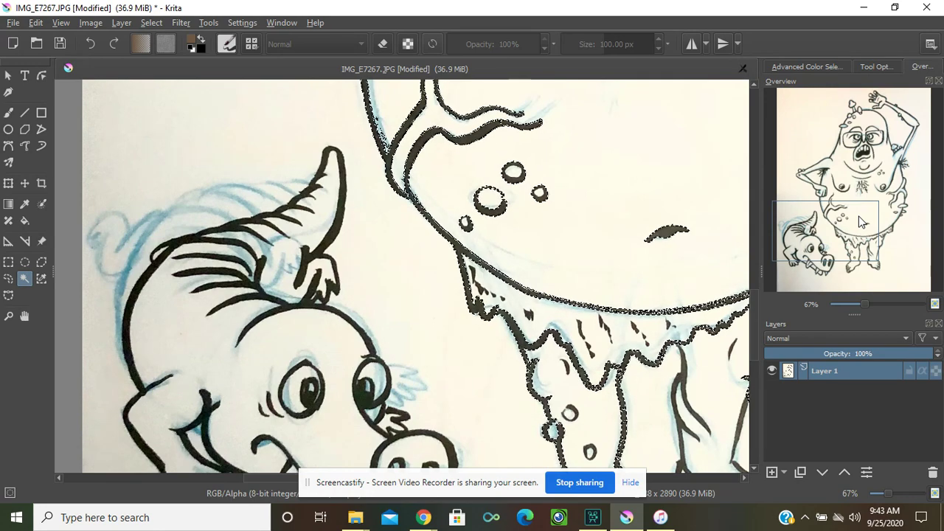
drag(863, 221, 858, 185)
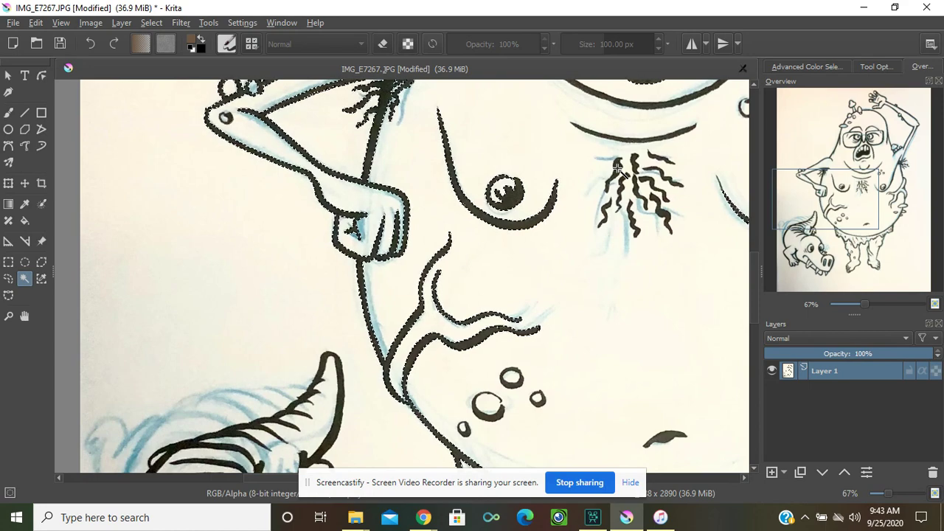
shift+click(627, 205)
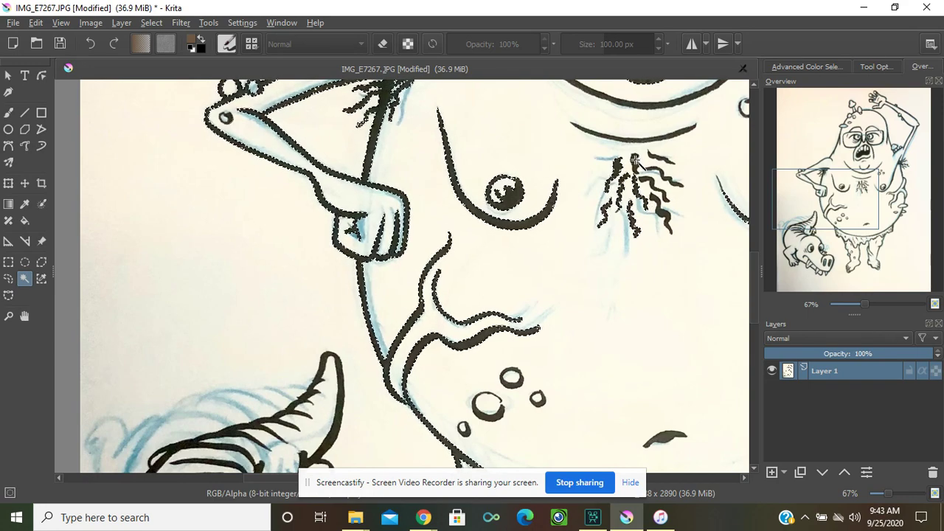
shift+click(663, 174)
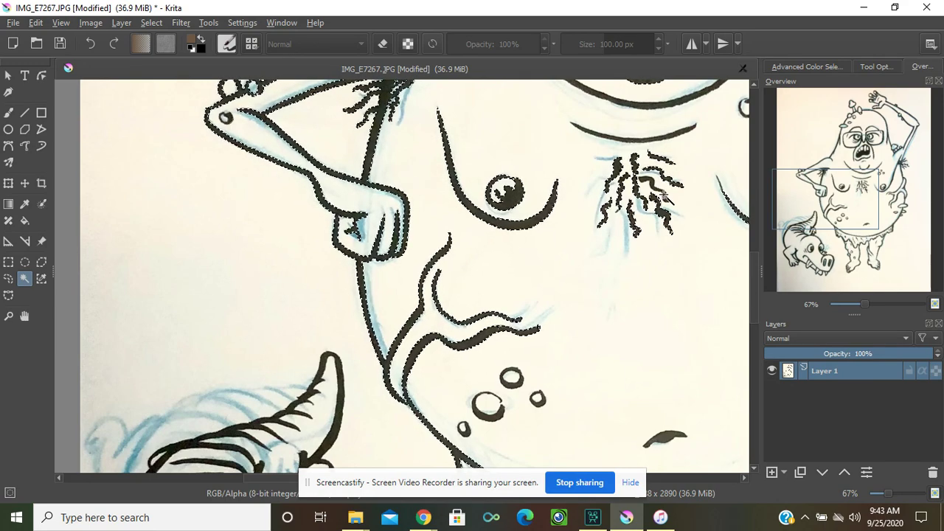
click(659, 138)
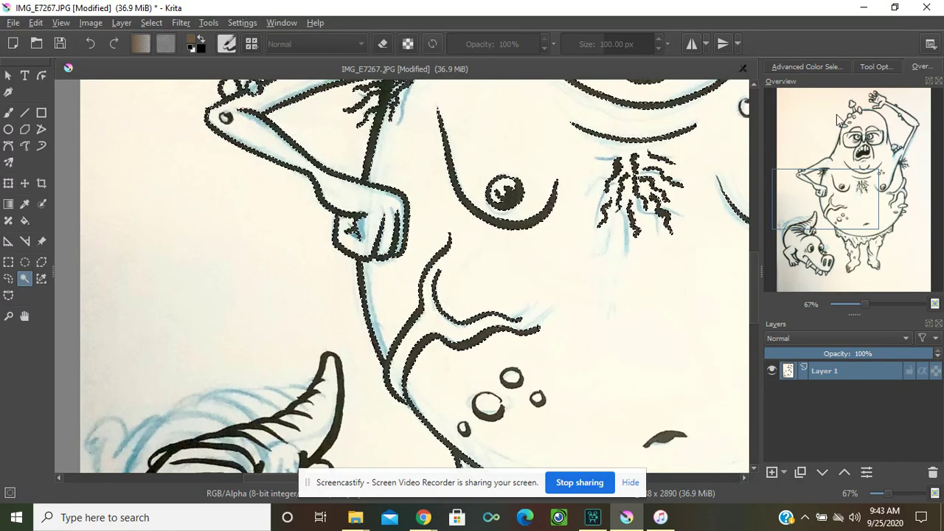
Extend the selection with the nipple, three small chest spots and vein line on the raised-arm side of the body.
mouse_move(855, 198)
mouse_down()
mouse_move(881, 181)
mouse_move(874, 184)
mouse_up()
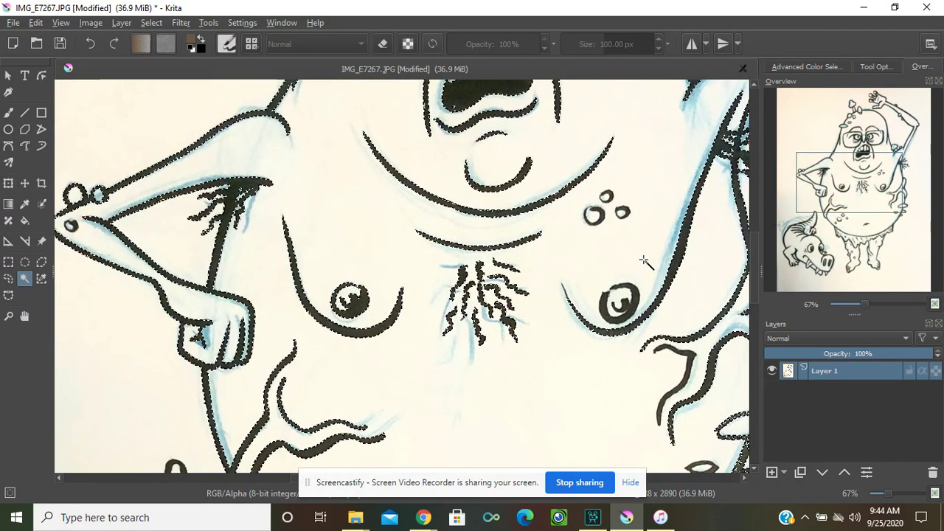
click(632, 288)
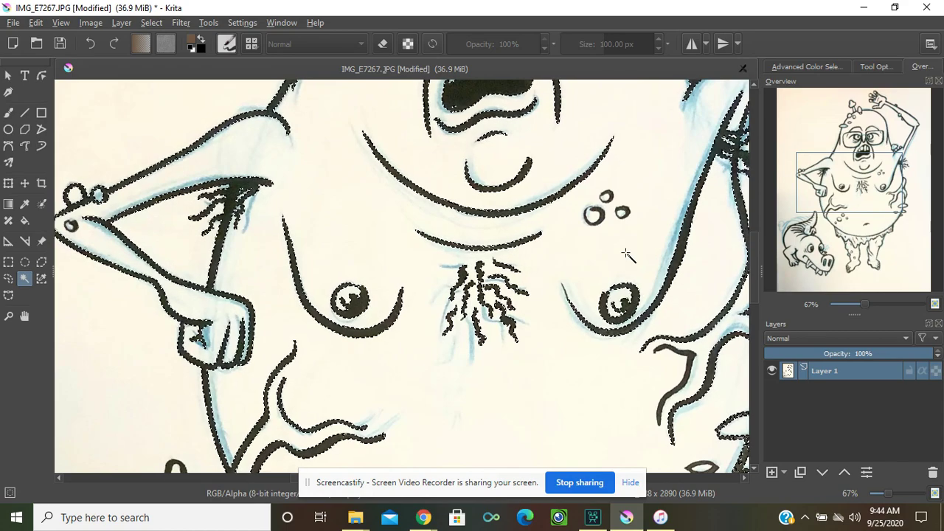
click(601, 216)
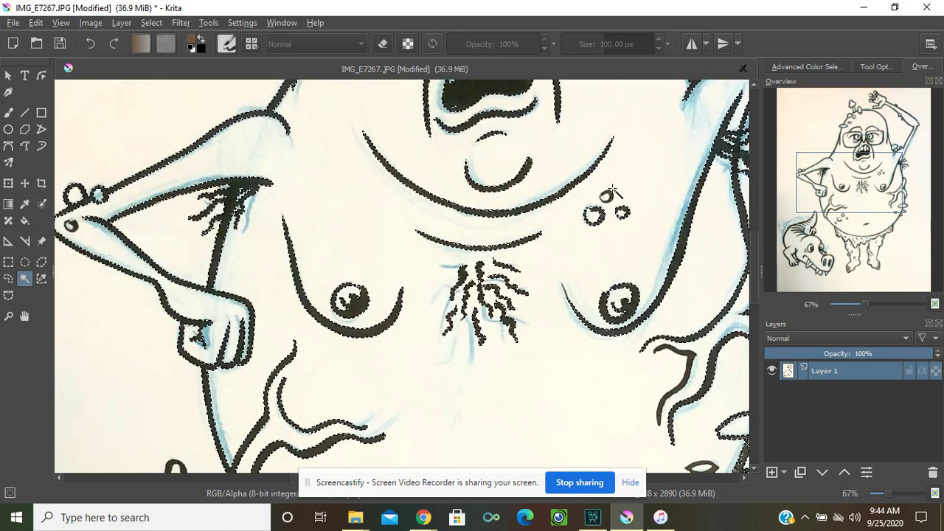
click(606, 196)
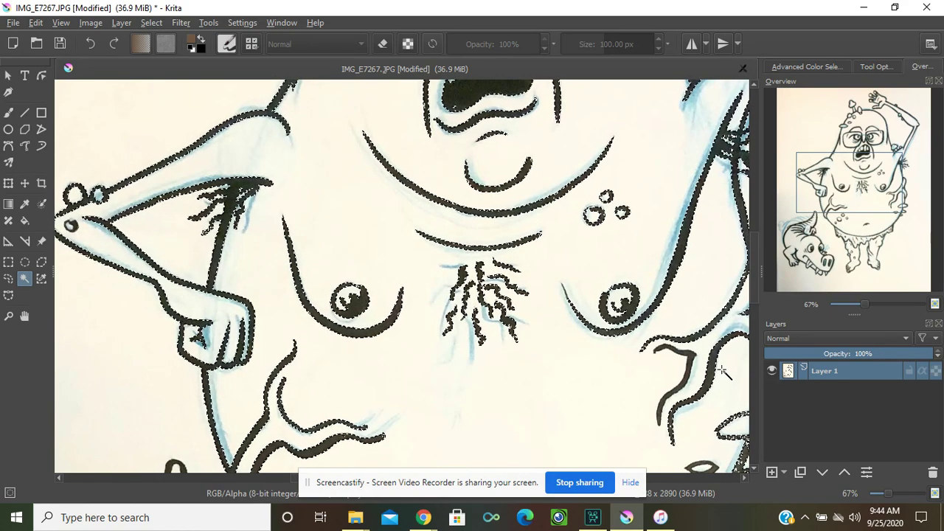
click(692, 357)
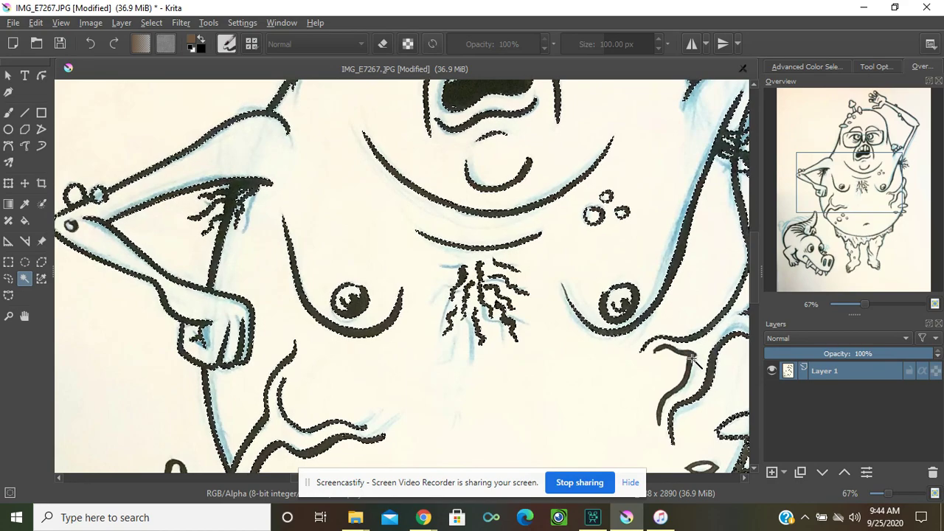
Add the spot on the bent elbow, the four belly bumps and the navel to the selection.
drag(885, 193, 823, 197)
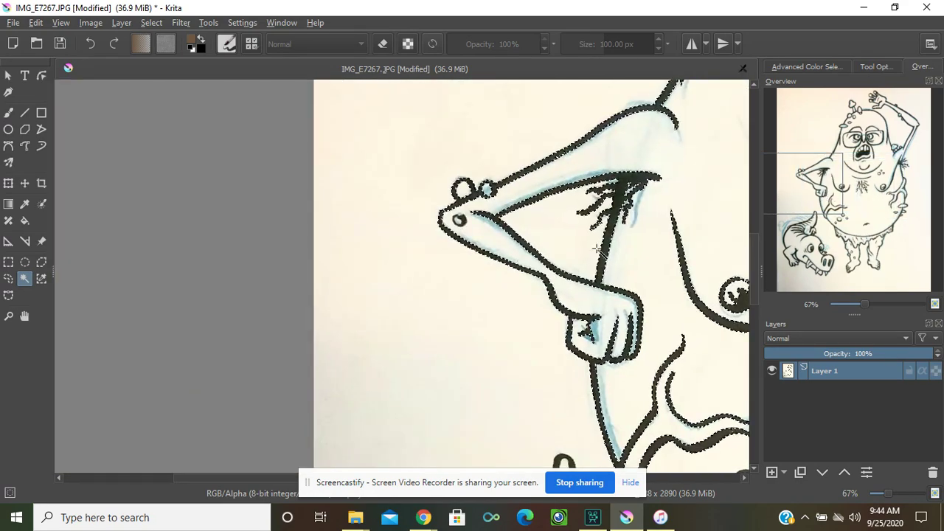
click(462, 219)
drag(825, 177, 858, 213)
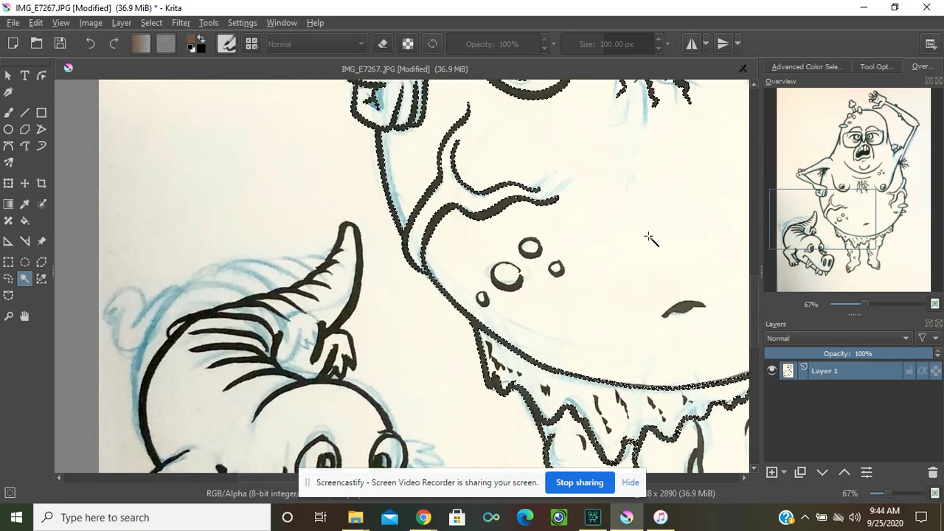
click(526, 253)
click(509, 288)
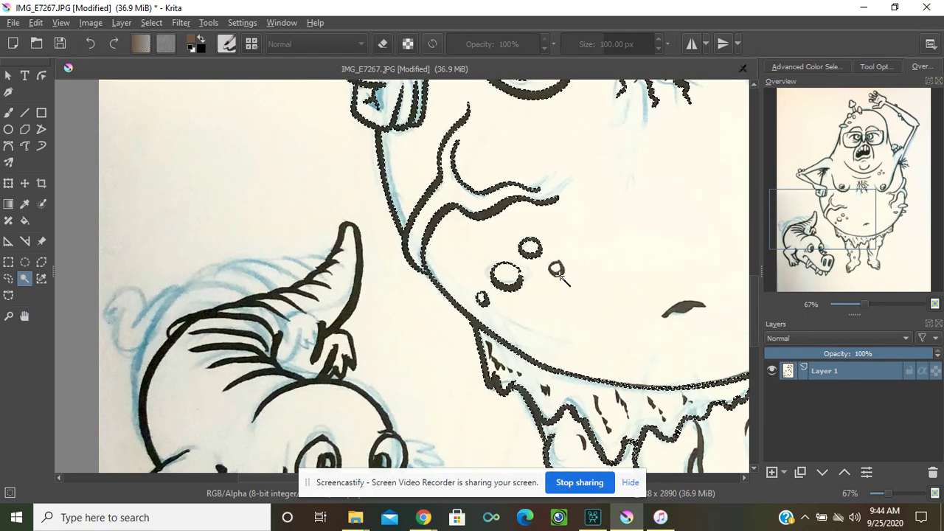
click(683, 309)
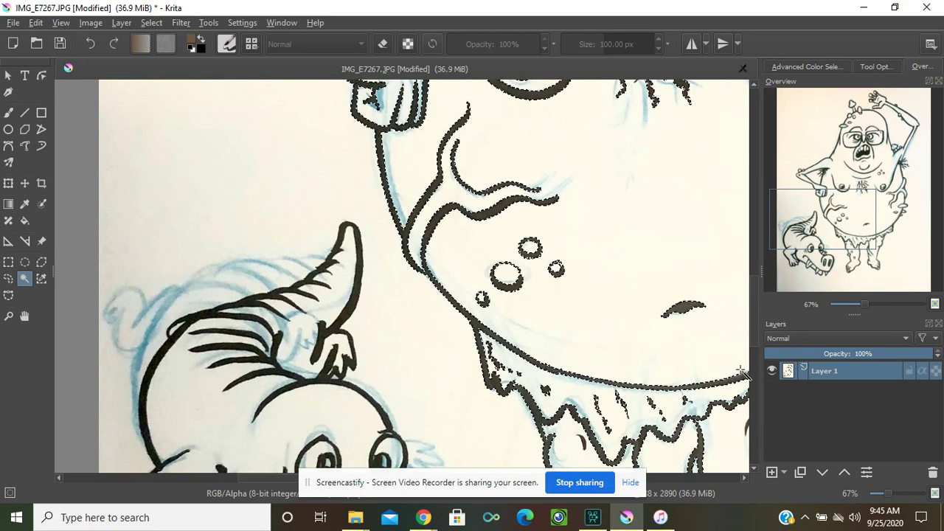
Add the small round spots and remaining crease lines on the legs to the selection.
drag(870, 223, 873, 261)
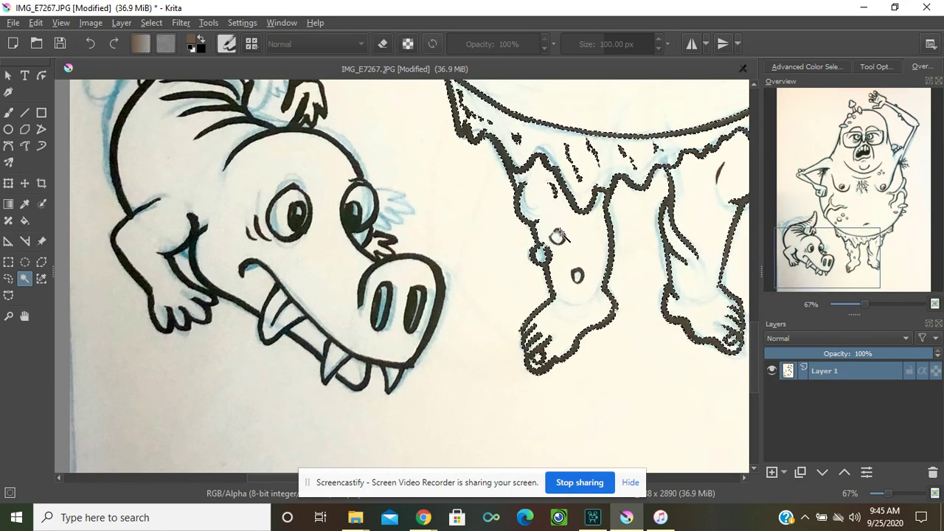
click(578, 273)
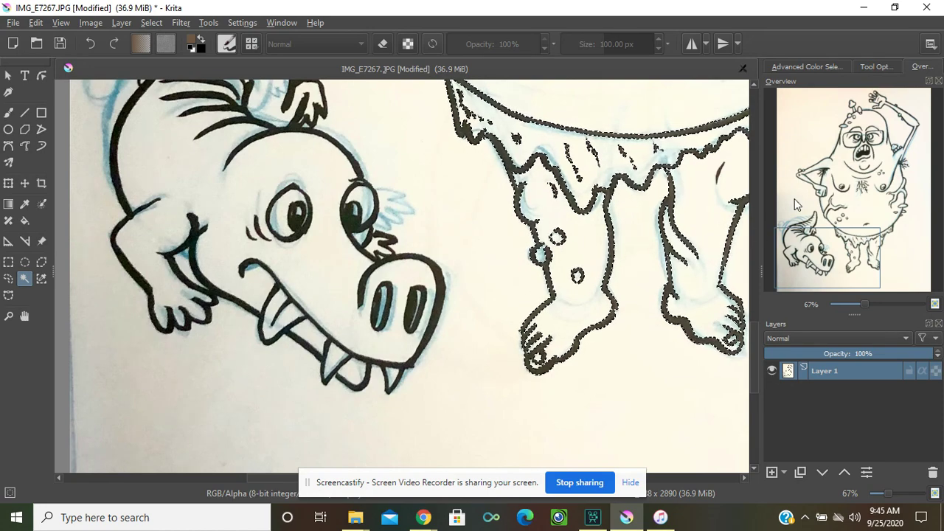
click(840, 244)
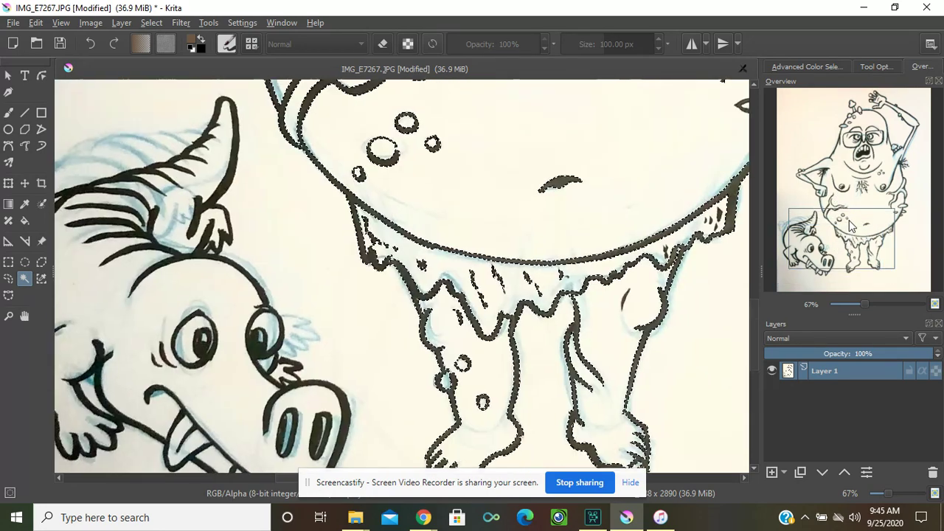
drag(849, 220, 859, 212)
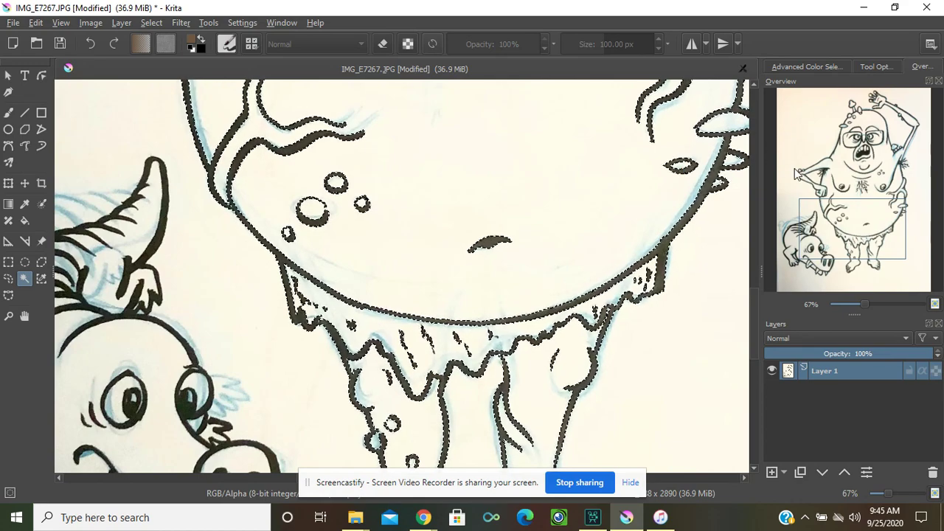
mouse_move(865, 238)
mouse_down()
mouse_move(878, 176)
mouse_move(913, 130)
mouse_move(896, 130)
mouse_move(838, 168)
mouse_move(837, 200)
mouse_move(864, 249)
mouse_up()
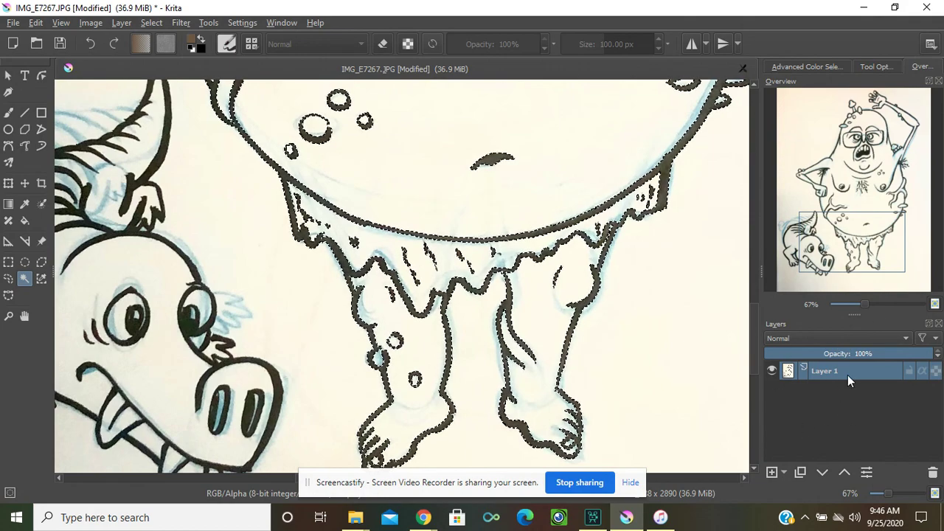
Add a new empty paint layer above the scanned drawing layer, keeping the ink line selection active.
click(772, 472)
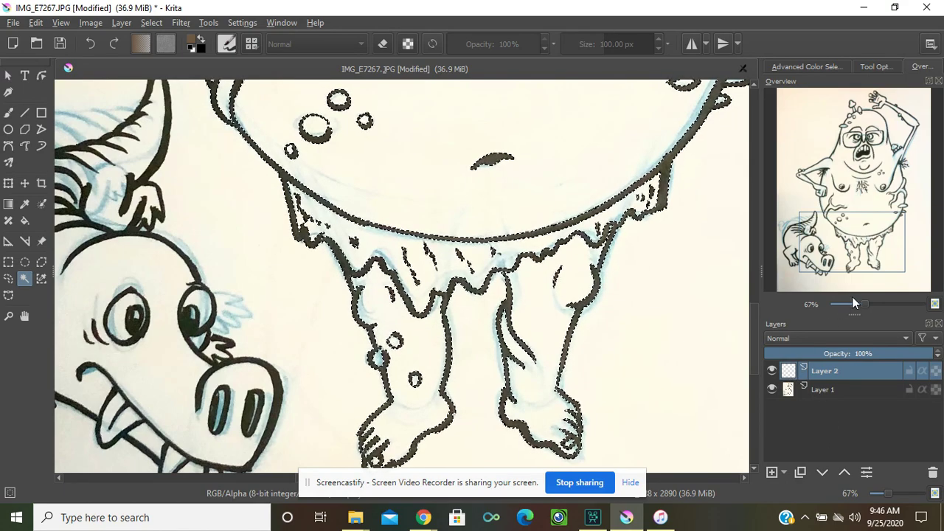
drag(863, 302, 853, 292)
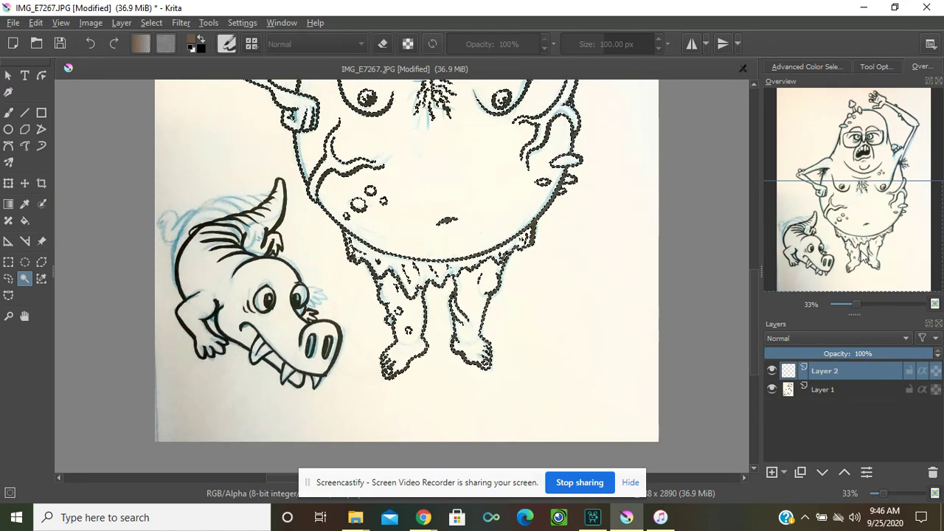
Make Layer 2 the active layer and set the freehand brush to a size of 1,000 px.
drag(858, 259, 865, 211)
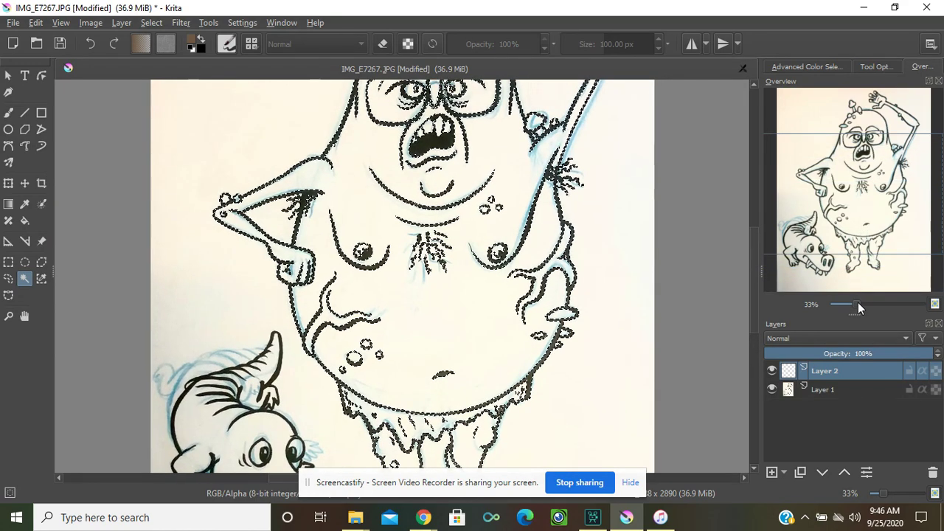
drag(857, 302, 843, 306)
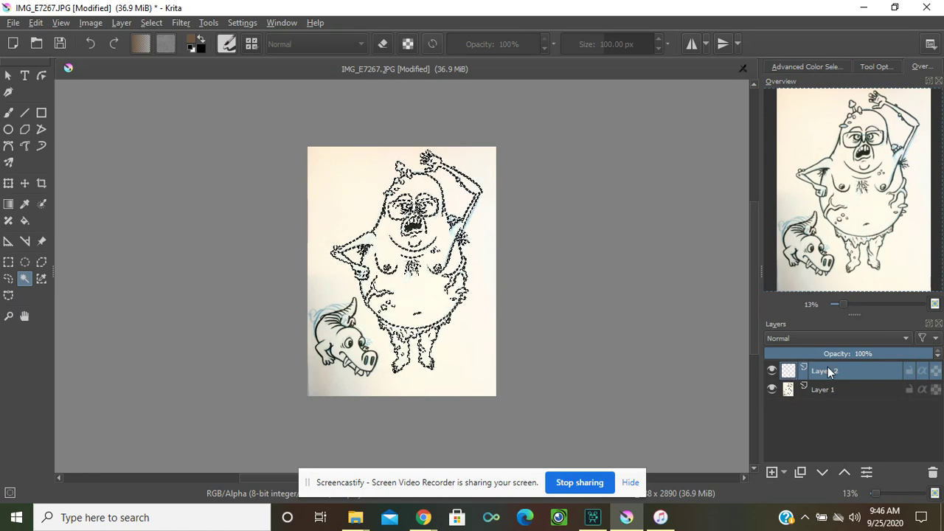
click(822, 390)
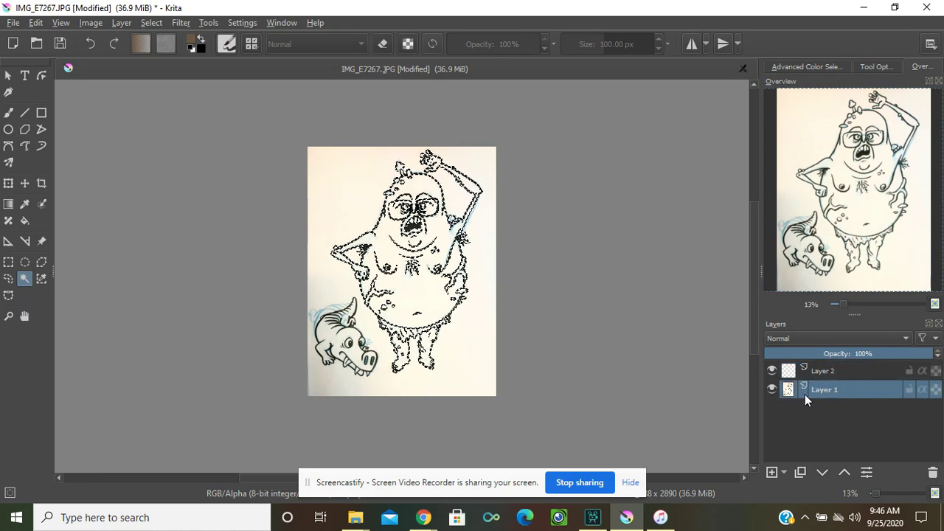
click(831, 371)
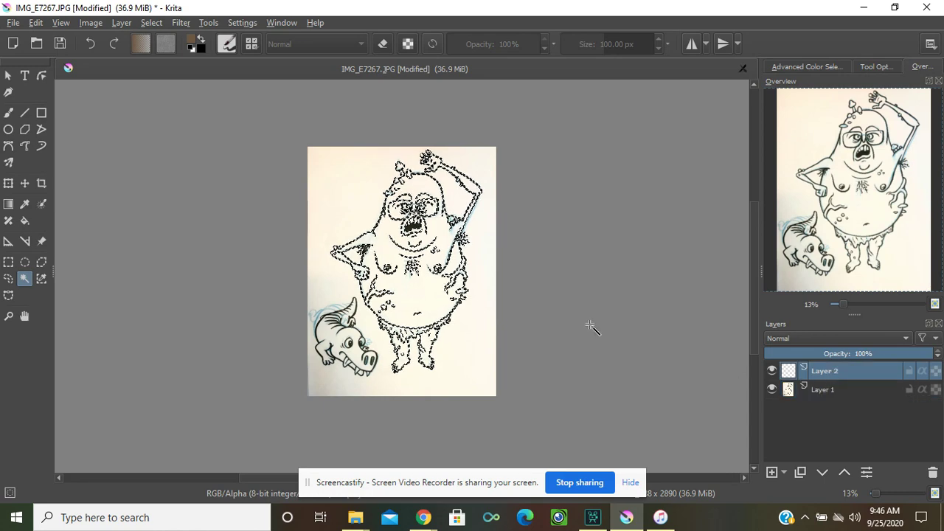
click(8, 114)
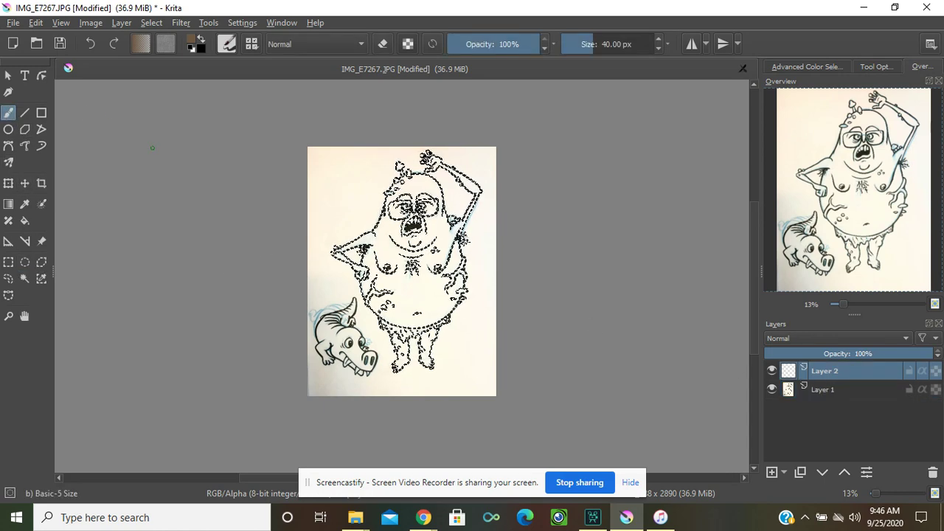
key(bracketright)
key(bracketright)
key(bracketright)
key(bracketright)
key(bracketright)
key(bracketright)
key(bracketright)
key(bracketright)
key(bracketright)
key(bracketright)
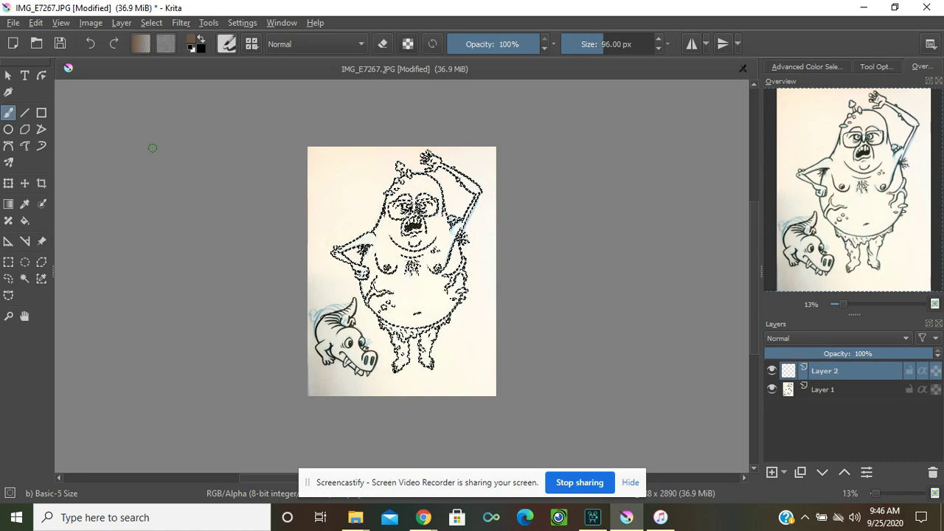
key(bracketright)
key(bracketright)
key(bracketright)
key(bracketright)
key(bracketright)
key(bracketright)
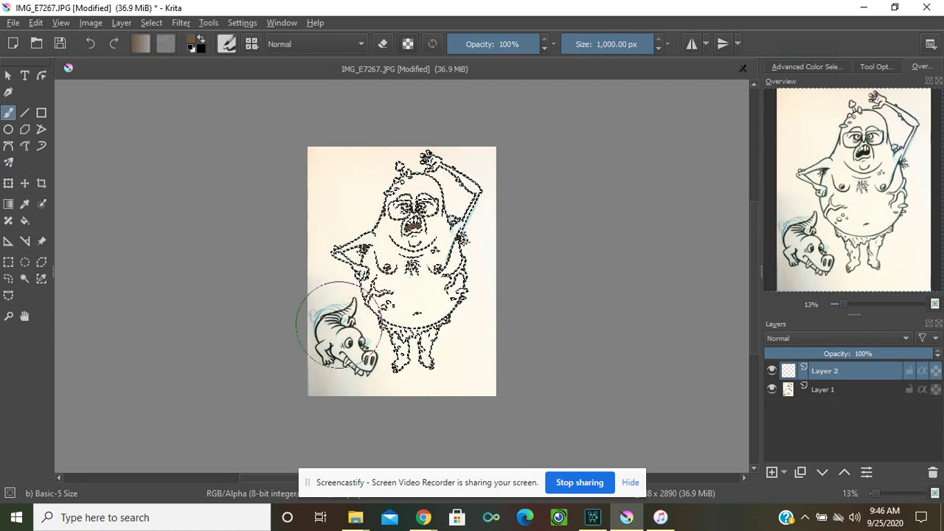
Reset the brush colors to black and white, paint the selected ink lines black on Layer 2, and hide the scanned drawing layer.
click(191, 49)
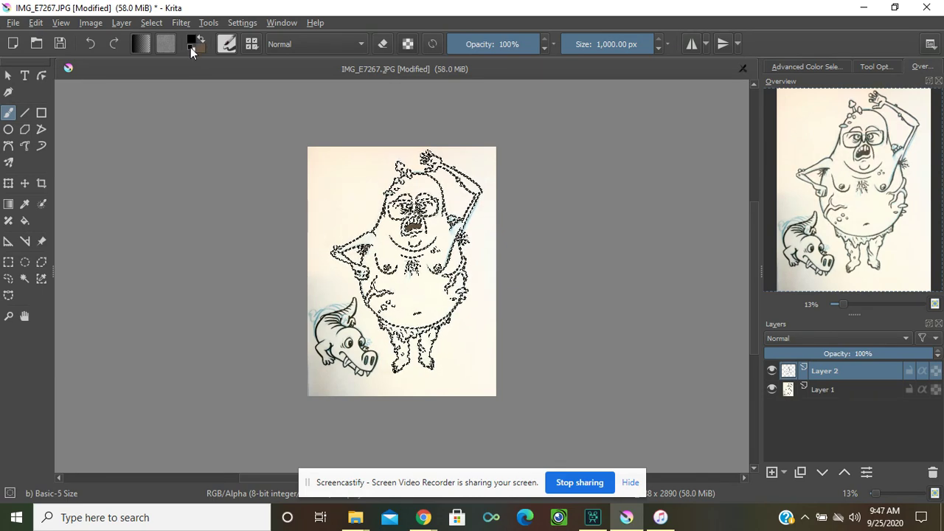
click(190, 47)
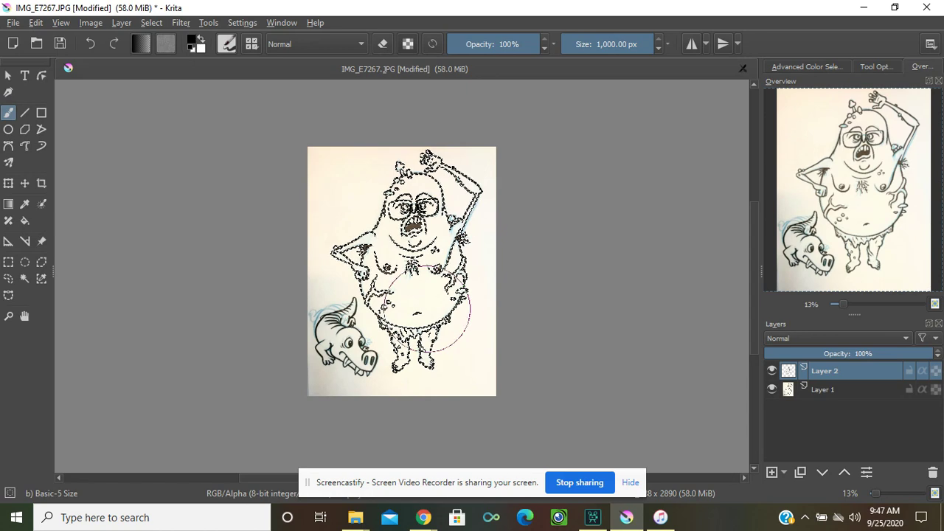
click(203, 39)
click(202, 39)
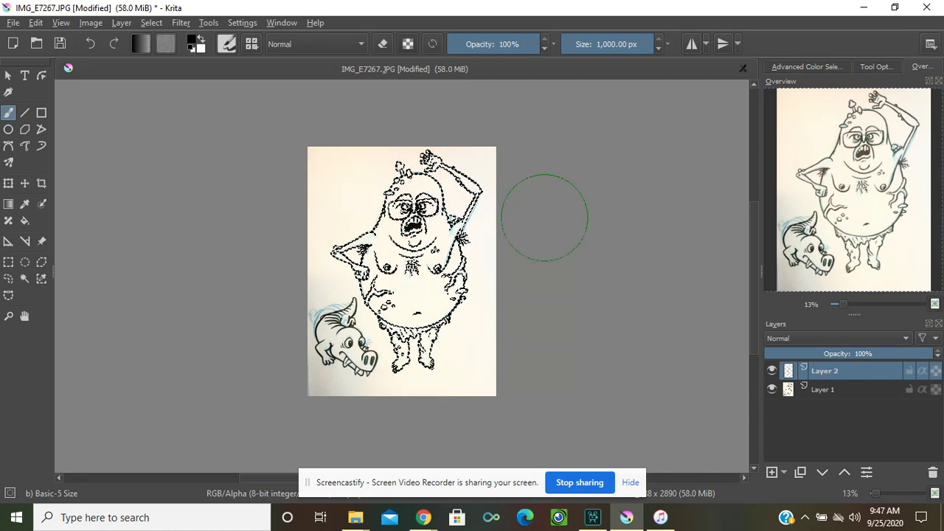
click(772, 388)
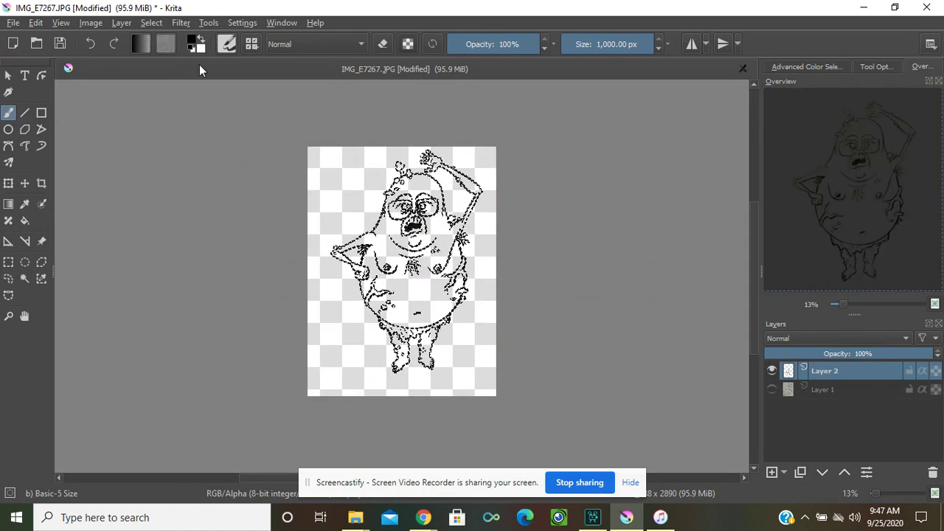
Clear the selection around the character's ink lines.
click(151, 23)
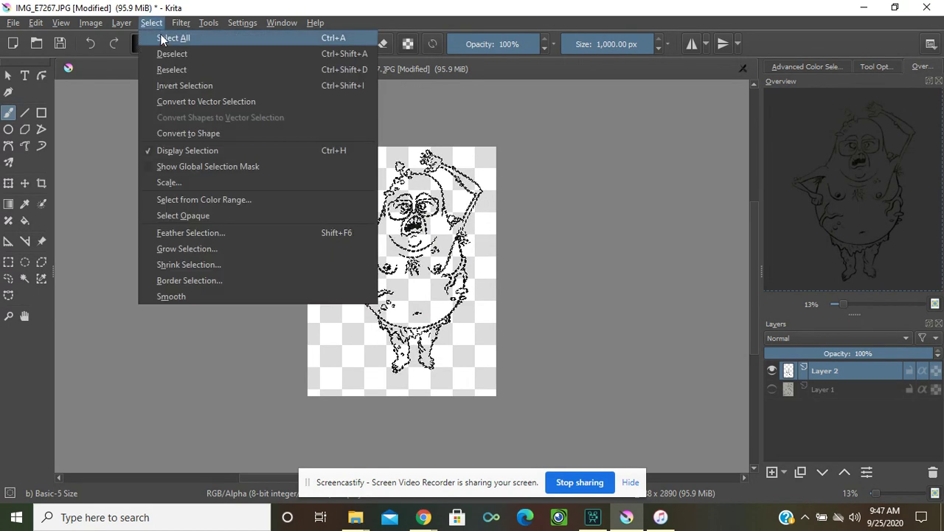
click(163, 50)
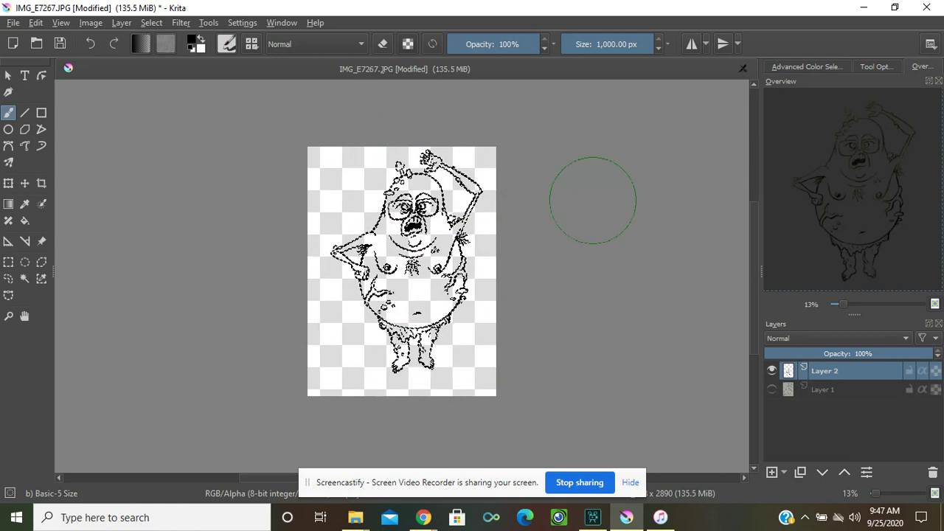
click(150, 23)
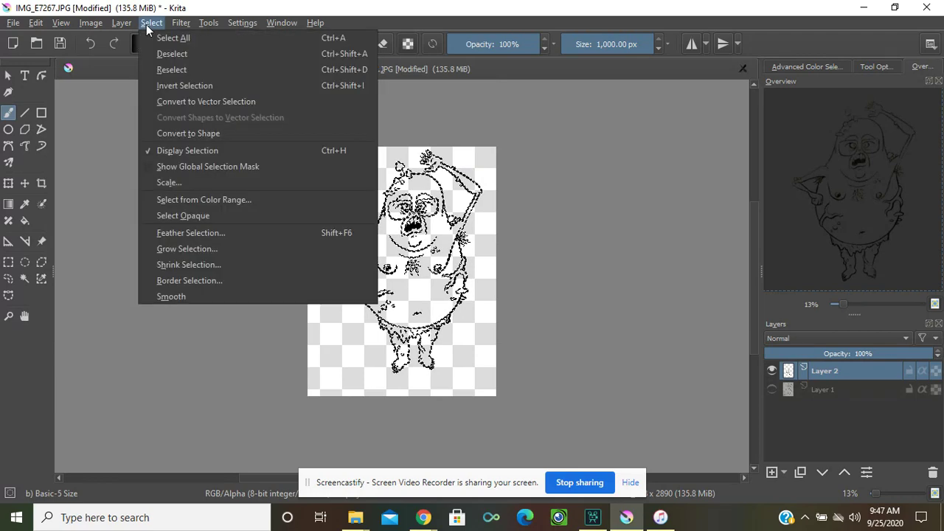
click(508, 143)
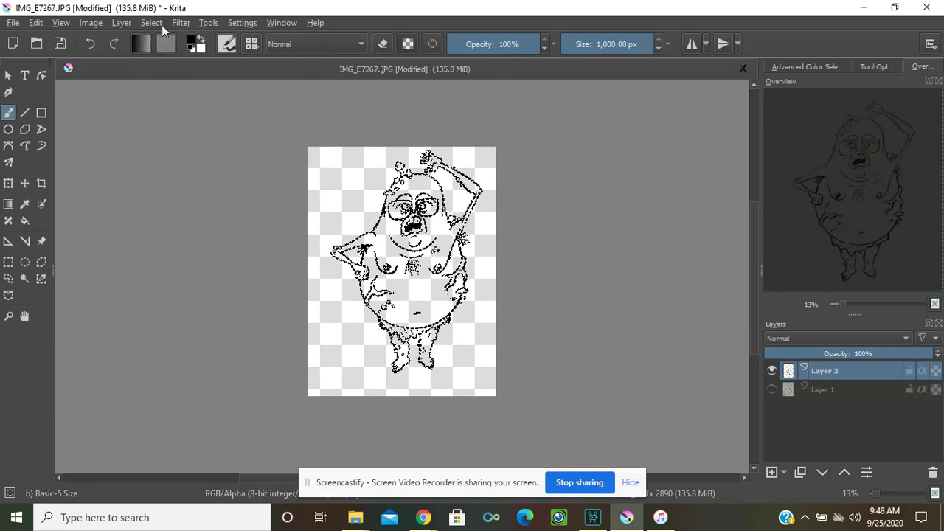
click(151, 24)
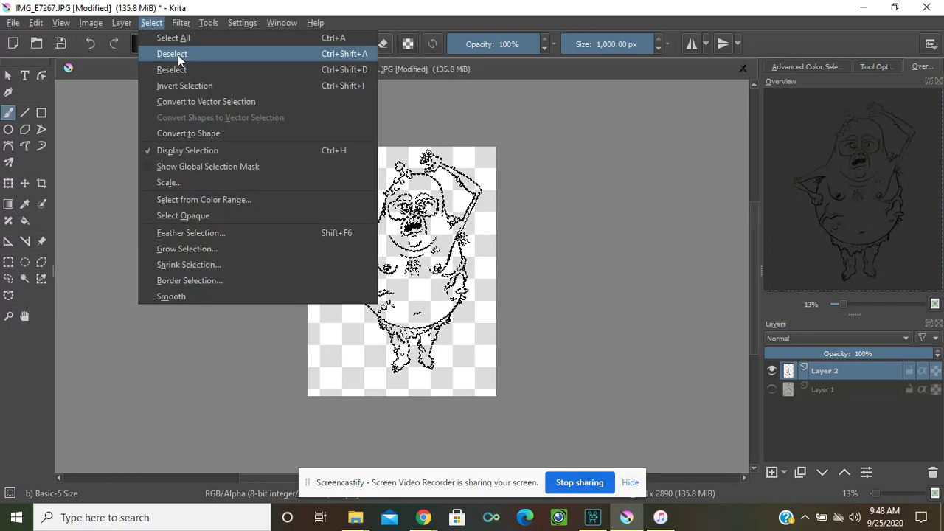
click(178, 54)
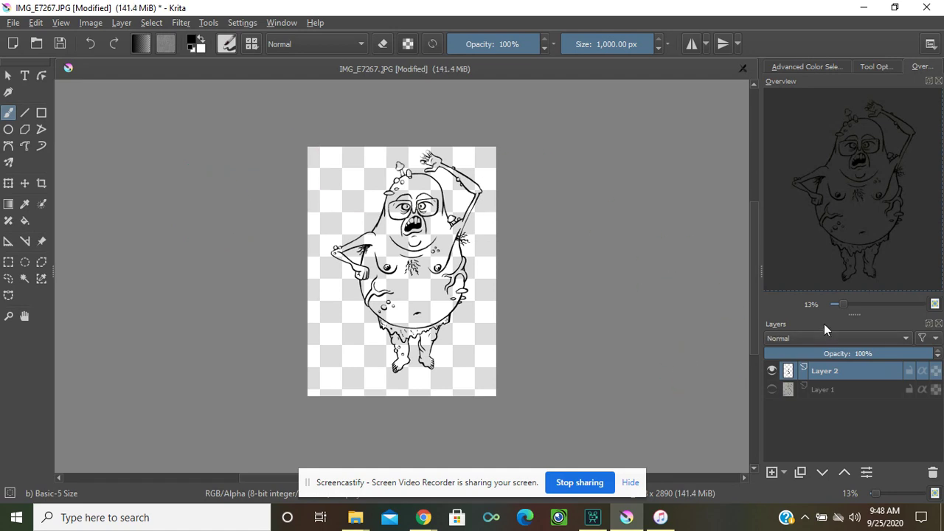
Show the scanned drawing layer again and select the raised hand's fingertip outlines and the connected body outline on it.
drag(843, 308, 850, 305)
drag(841, 239, 825, 169)
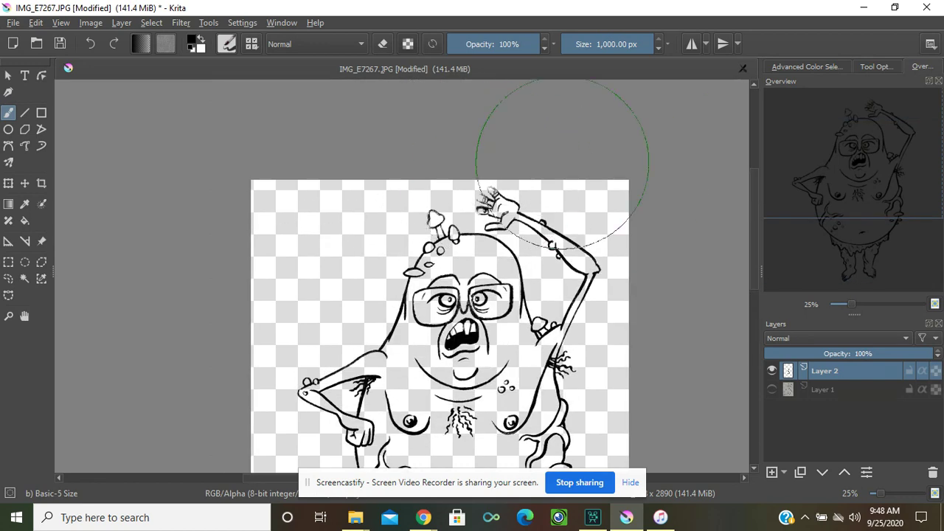
click(775, 389)
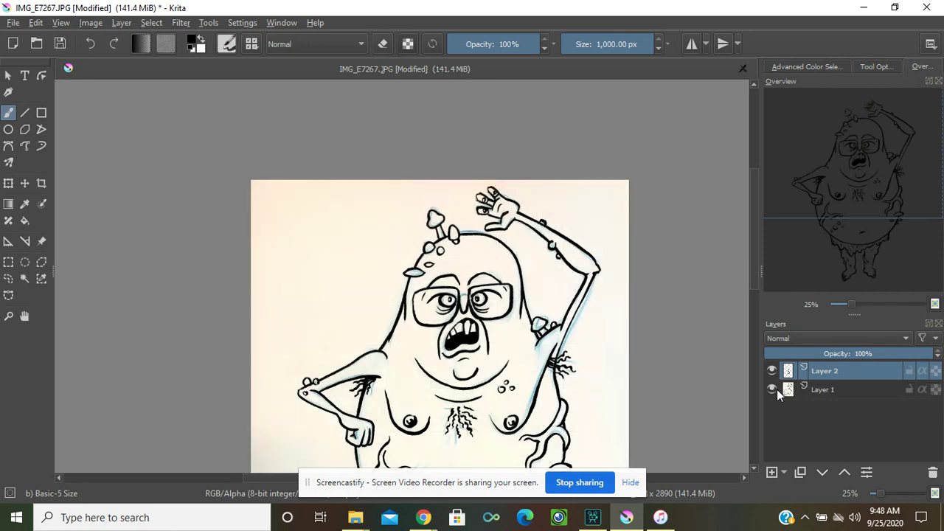
click(819, 390)
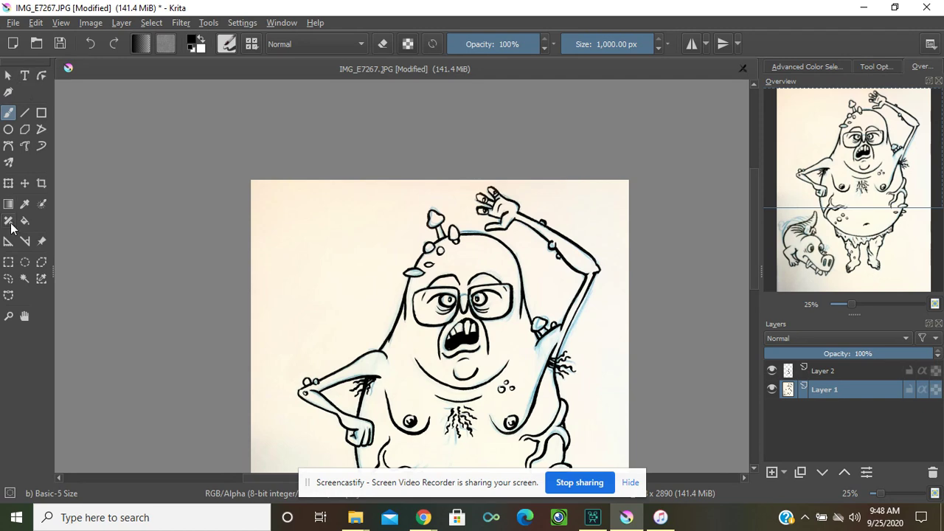
click(24, 278)
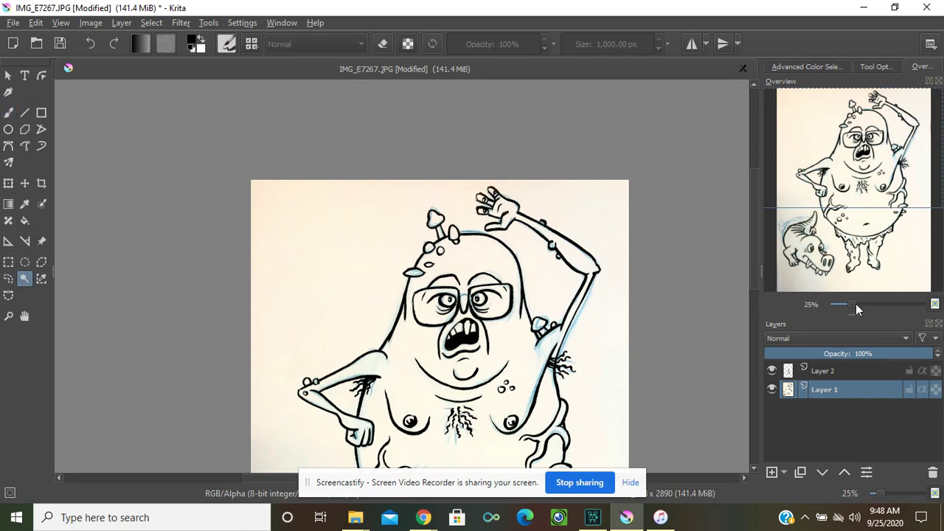
drag(856, 304, 861, 302)
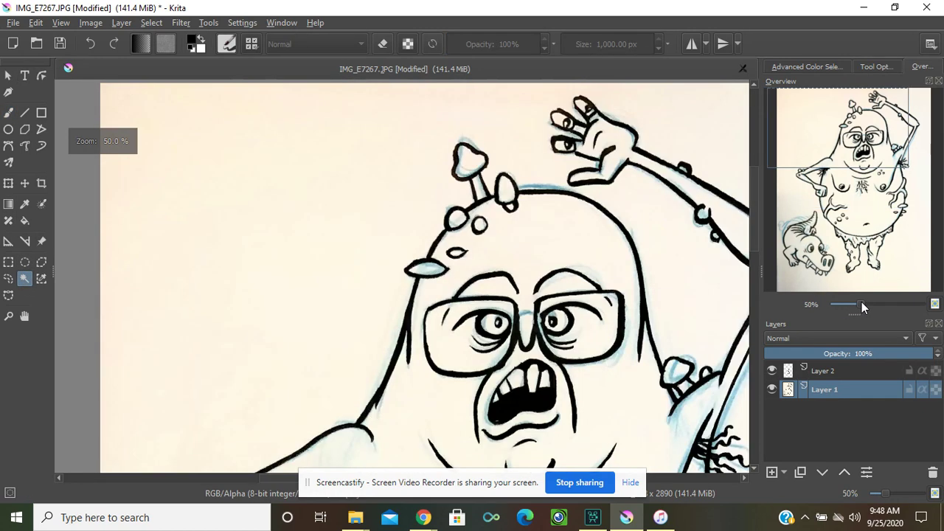
click(840, 118)
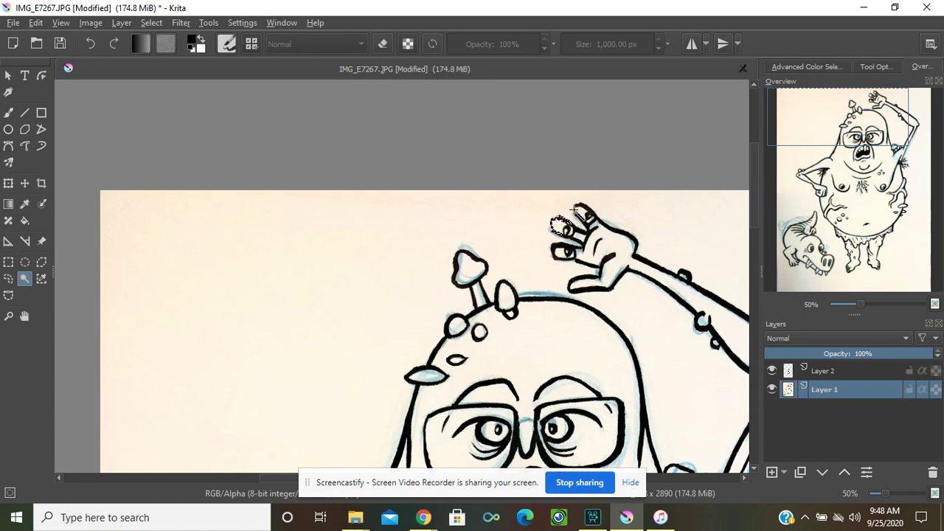
click(576, 210)
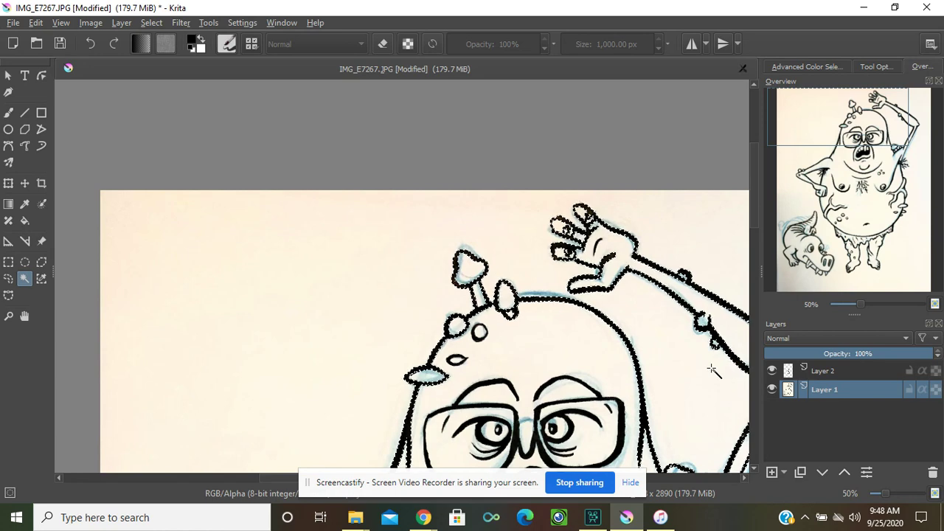
Paint the selected hand and body lines black on Layer 2, with the scanned drawing layer hidden, and deselect them.
click(821, 372)
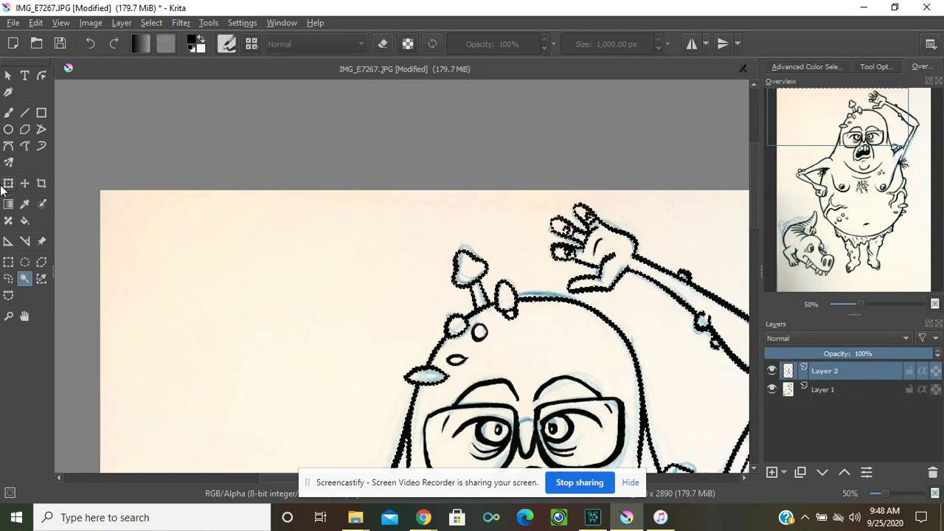
click(8, 113)
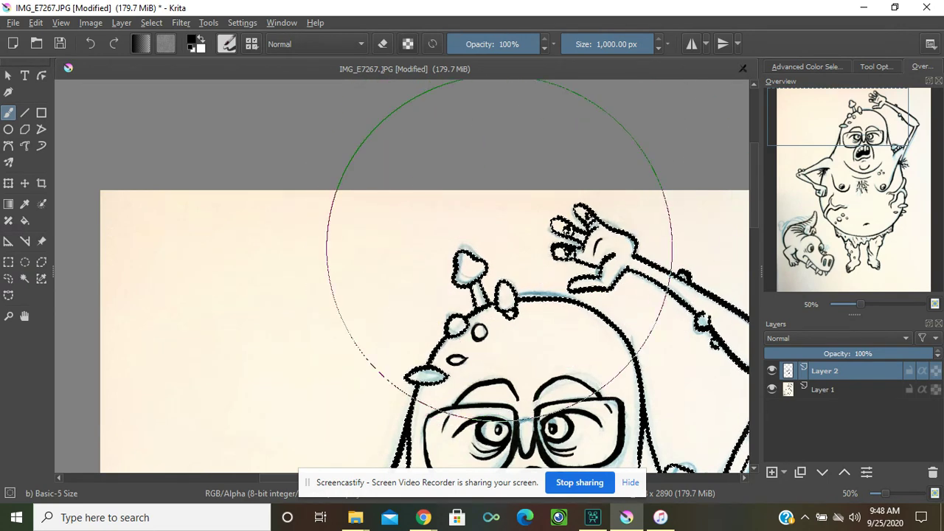
click(771, 390)
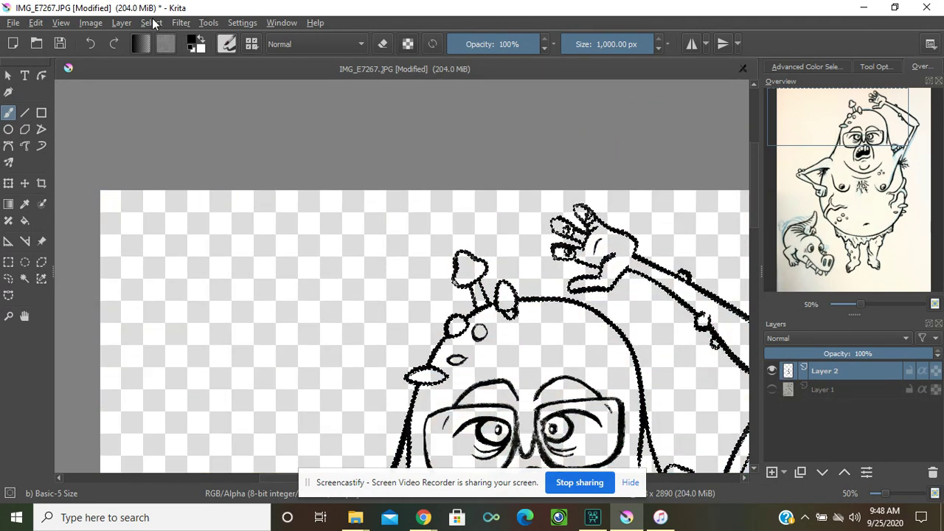
click(151, 22)
click(160, 43)
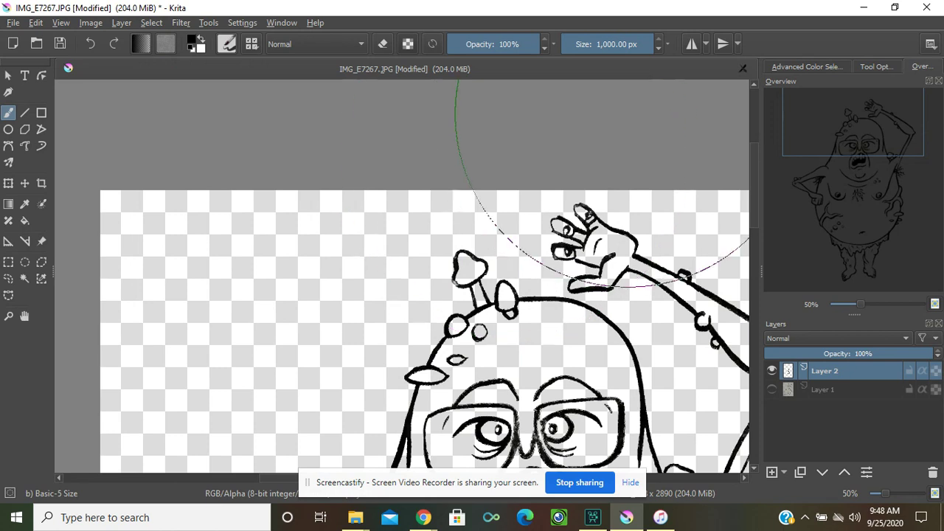
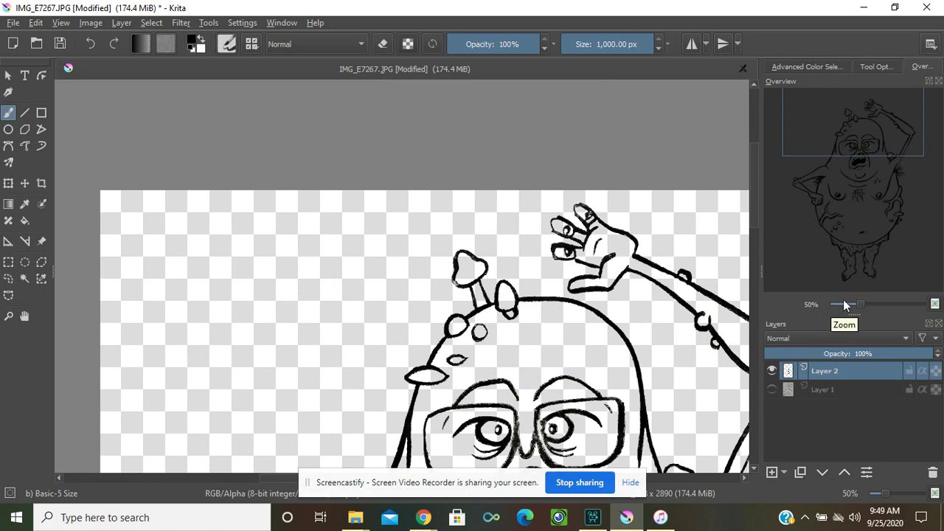
Add a new paint layer and place it between the line art layer and the scanned drawing layer.
drag(863, 305, 855, 303)
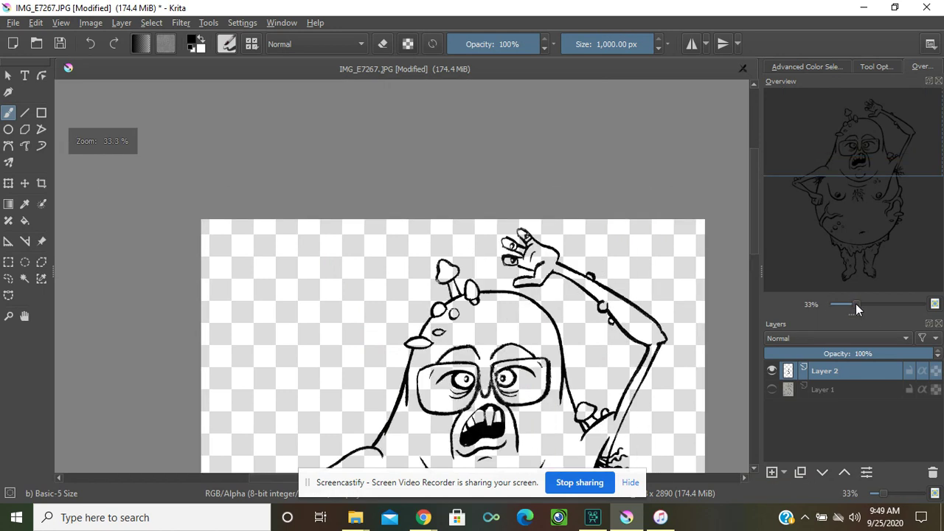
click(772, 472)
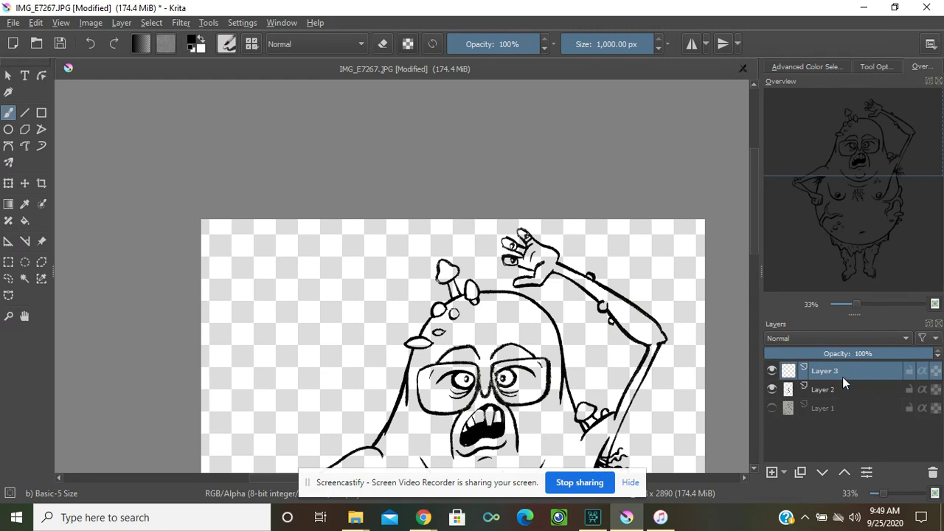
drag(826, 369, 830, 403)
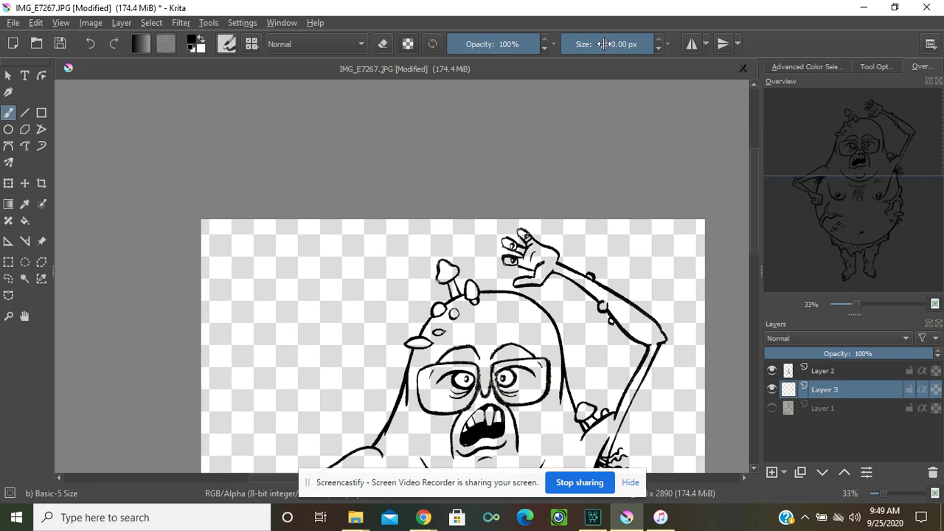
Reduce the brush size and change the foreground colour from black to the muted brown #75634b.
drag(603, 45, 592, 51)
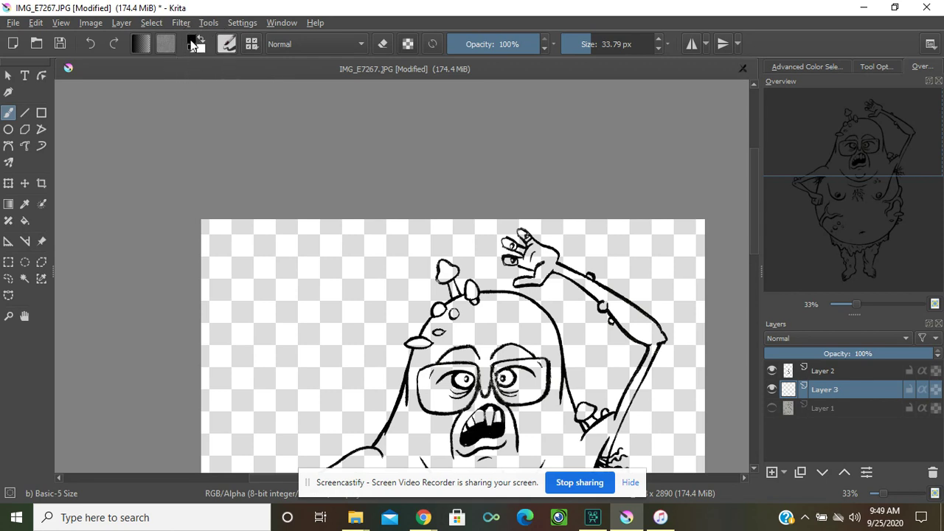
click(192, 44)
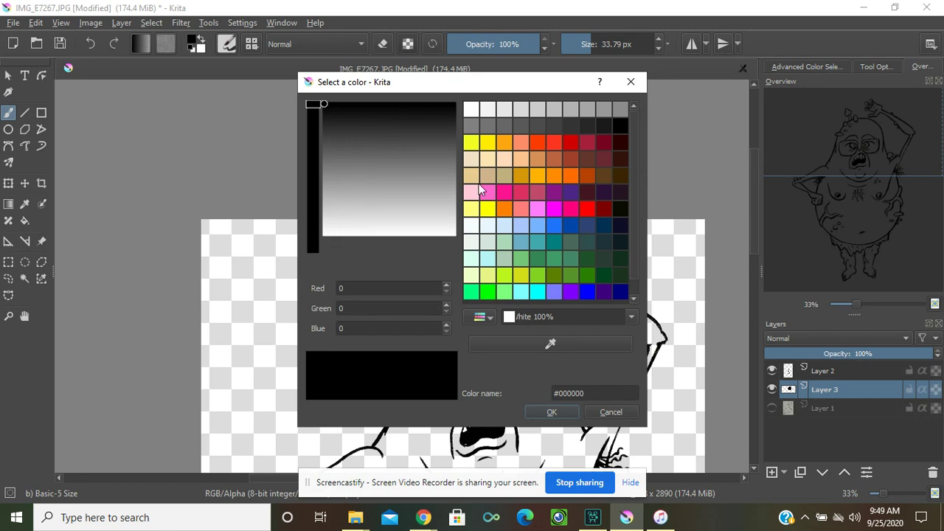
click(586, 158)
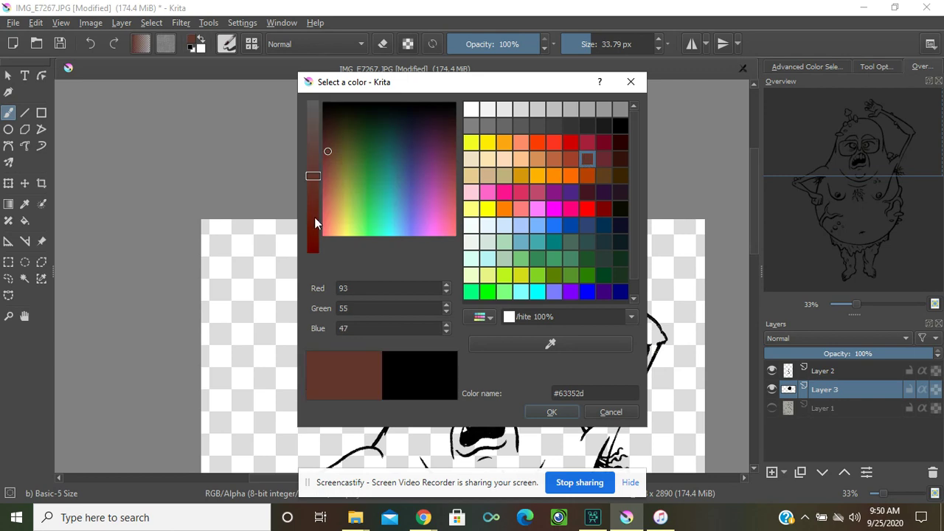
click(329, 147)
mouse_move(331, 144)
mouse_down()
mouse_move(338, 168)
mouse_move(314, 160)
mouse_move(313, 140)
mouse_up()
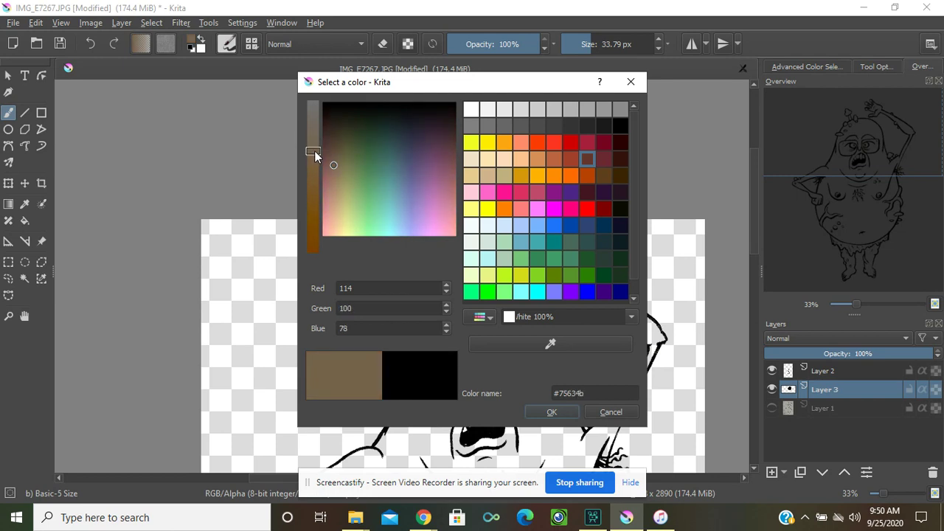
click(563, 414)
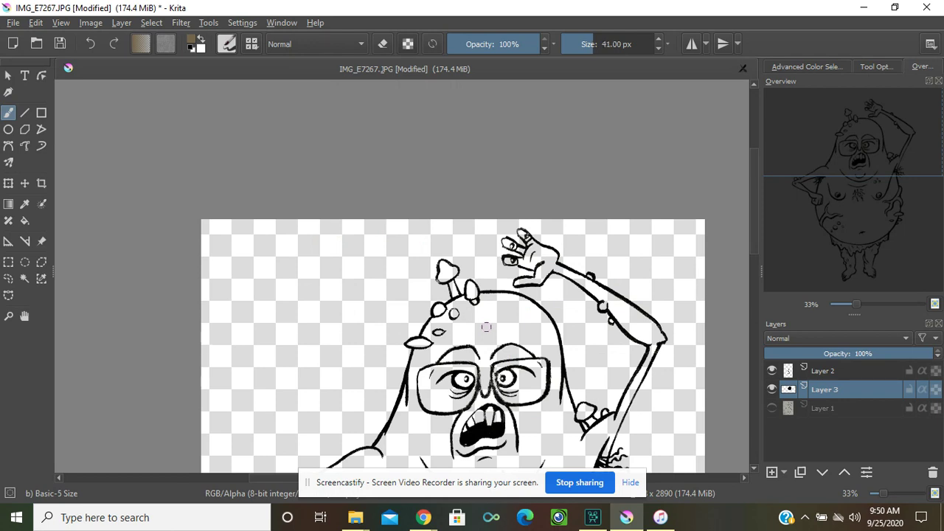
Enlarge the brush and paint loose brown over the mushrooms, the side of the head and the raised arm on Layer 3.
key(bracketright)
key(bracketright)
key(bracketright)
key(bracketright)
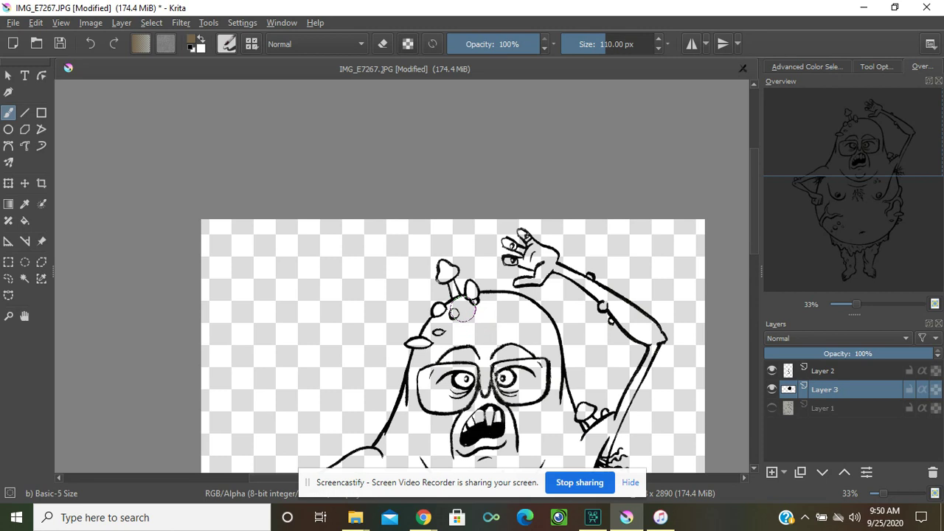
mouse_move(462, 313)
mouse_down()
mouse_move(425, 362)
mouse_move(422, 355)
mouse_move(392, 462)
mouse_move(396, 438)
mouse_move(385, 451)
mouse_move(426, 309)
mouse_move(439, 297)
mouse_move(420, 339)
mouse_move(482, 275)
mouse_move(497, 288)
mouse_move(466, 293)
mouse_move(440, 276)
mouse_move(449, 258)
mouse_move(474, 288)
mouse_move(542, 303)
mouse_move(498, 311)
mouse_move(499, 300)
mouse_move(527, 313)
mouse_move(545, 255)
mouse_move(522, 271)
mouse_move(530, 251)
mouse_move(516, 240)
mouse_move(558, 258)
mouse_move(557, 284)
mouse_move(521, 259)
mouse_move(674, 343)
mouse_move(601, 280)
mouse_move(649, 343)
mouse_move(612, 296)
mouse_move(645, 343)
mouse_move(647, 394)
mouse_move(624, 411)
mouse_move(660, 344)
mouse_move(613, 449)
mouse_move(610, 437)
mouse_move(738, 437)
mouse_up()
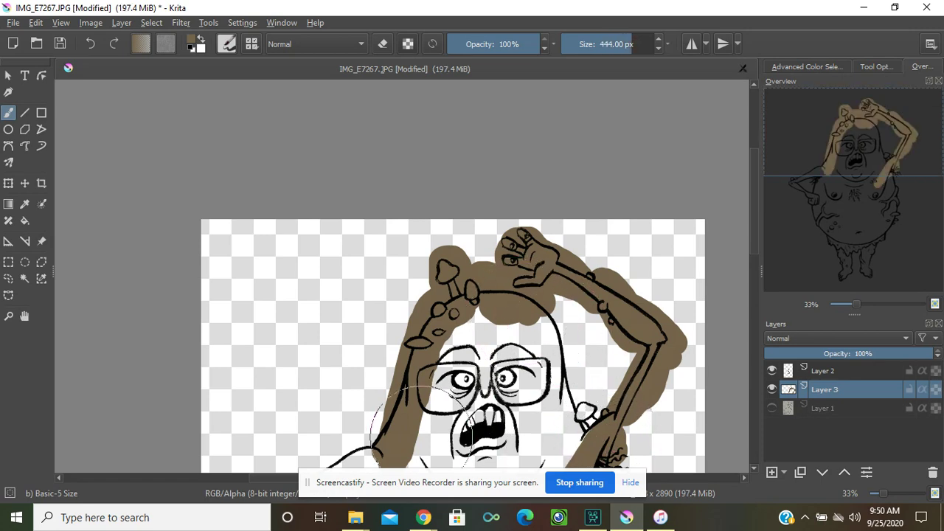
Cover the face, torso, bent arm and legs roughly with brown on Layer 3 using a 444 px brush.
drag(847, 142, 828, 197)
mouse_move(601, 254)
mouse_down()
mouse_move(557, 118)
mouse_move(496, 303)
mouse_move(625, 348)
mouse_move(631, 308)
mouse_move(640, 354)
mouse_move(535, 244)
mouse_move(418, 394)
mouse_move(414, 358)
mouse_move(438, 317)
mouse_move(417, 316)
mouse_move(340, 347)
mouse_move(483, 401)
mouse_move(444, 461)
mouse_move(441, 492)
mouse_move(682, 415)
mouse_move(700, 383)
mouse_up()
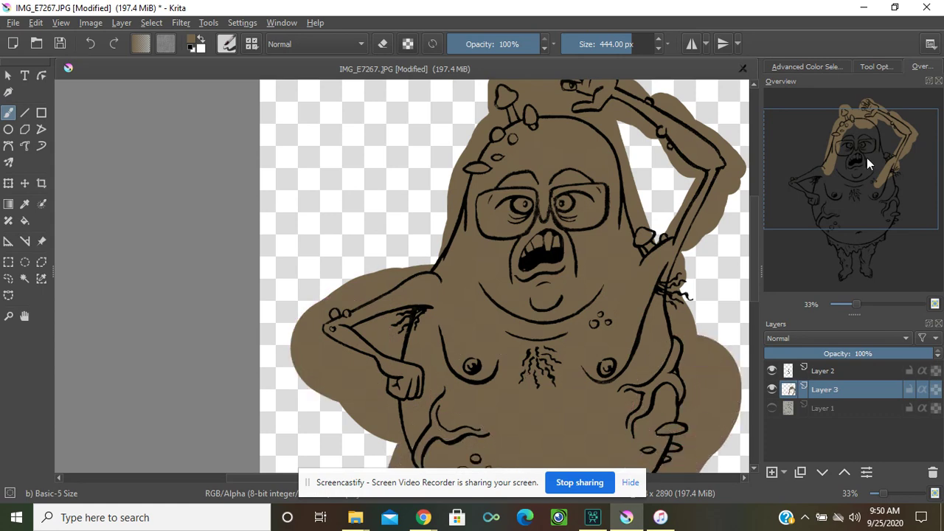
drag(867, 158, 861, 203)
mouse_move(567, 354)
mouse_down()
mouse_move(588, 373)
mouse_move(531, 407)
mouse_move(512, 390)
mouse_move(527, 437)
mouse_move(632, 421)
mouse_up()
drag(830, 182, 830, 197)
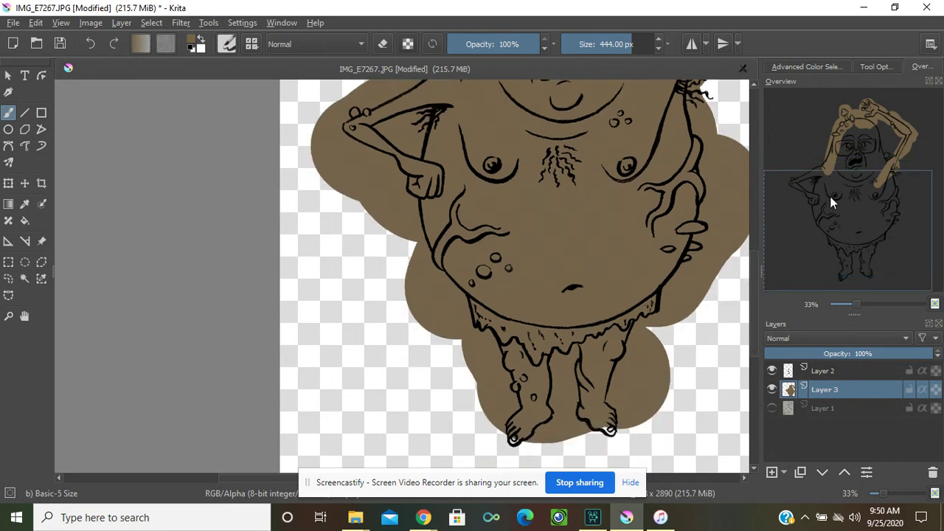
mouse_move(641, 376)
mouse_down()
mouse_move(612, 411)
mouse_move(489, 390)
mouse_move(479, 413)
mouse_up()
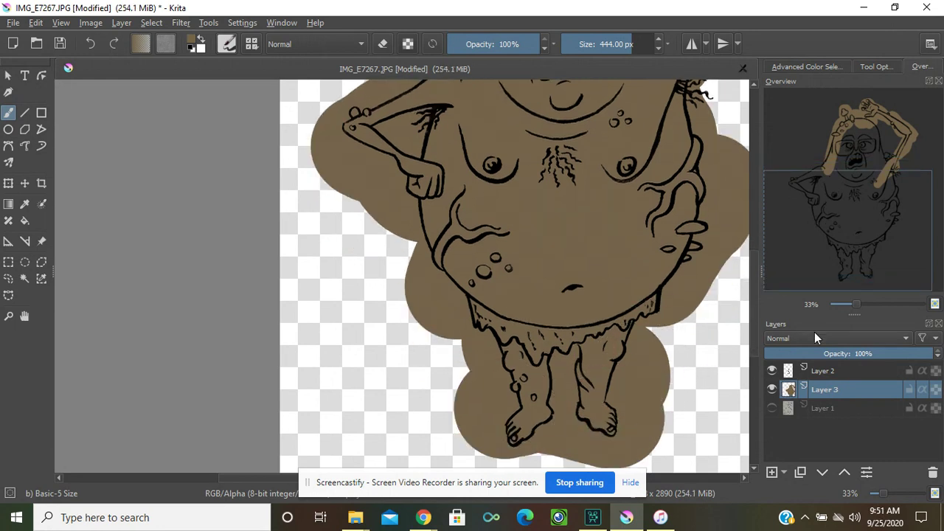
With Layer 3 hidden, select the empty area outside the character's outline on Layer 2 by contiguous colour.
mouse_move(829, 416)
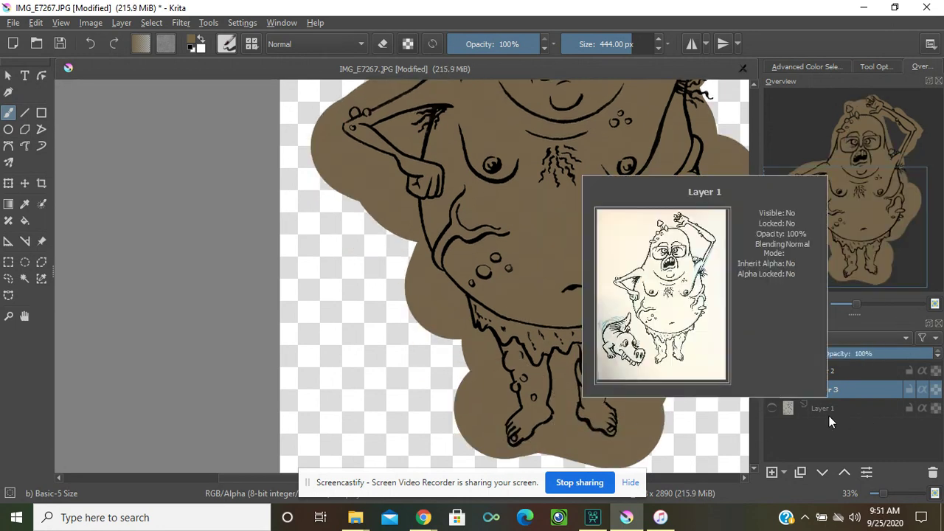
click(870, 372)
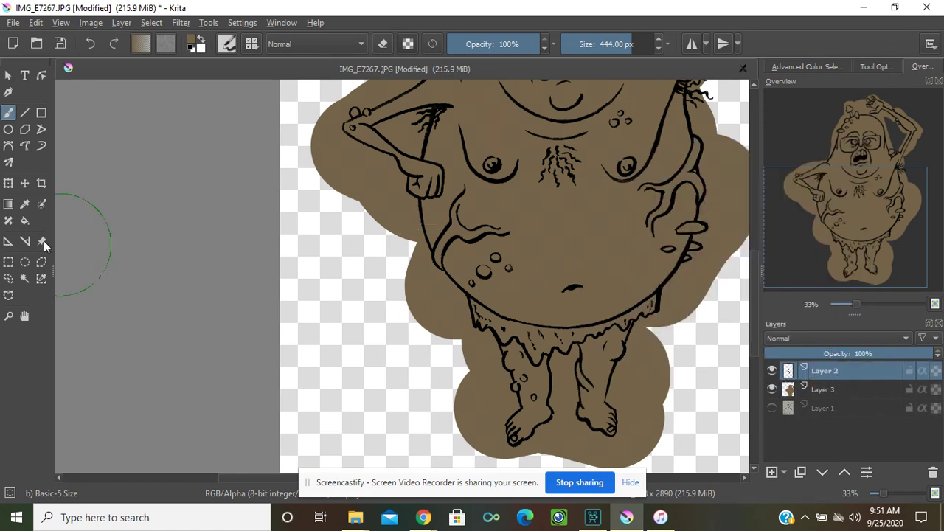
click(24, 278)
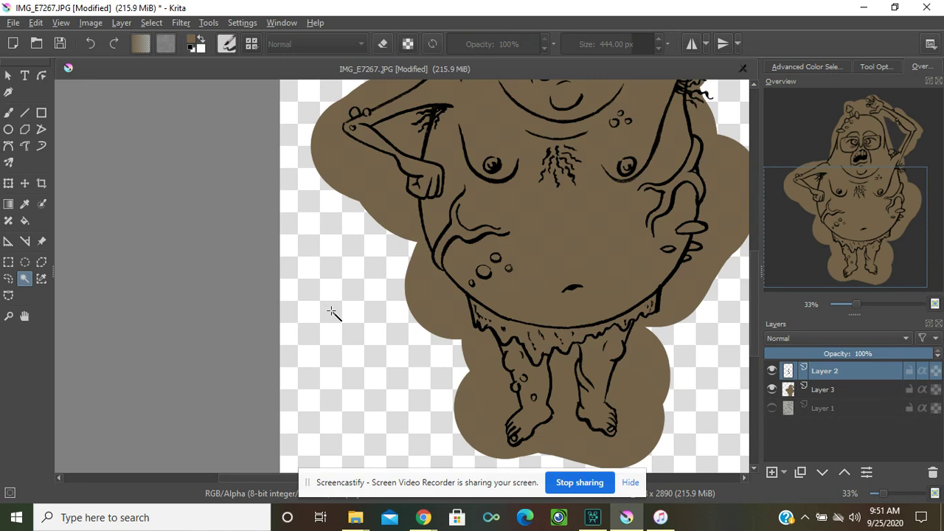
click(332, 312)
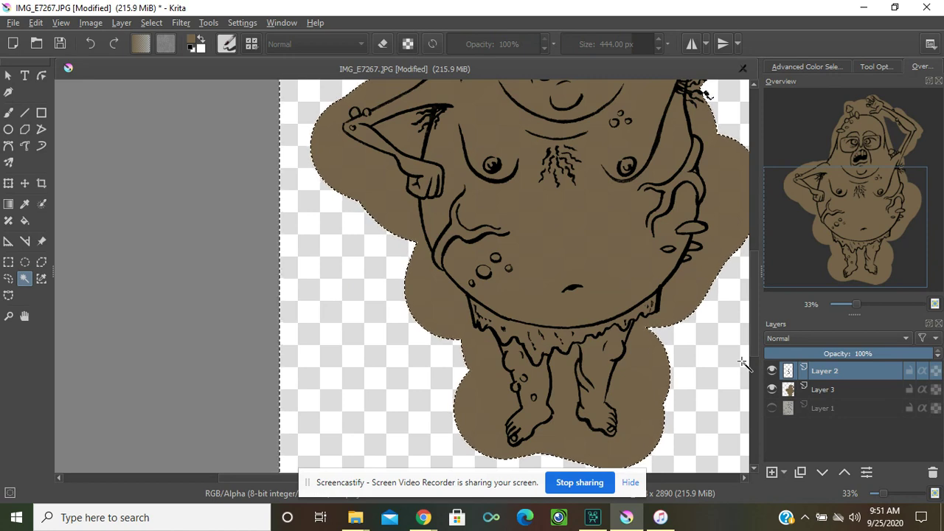
click(771, 389)
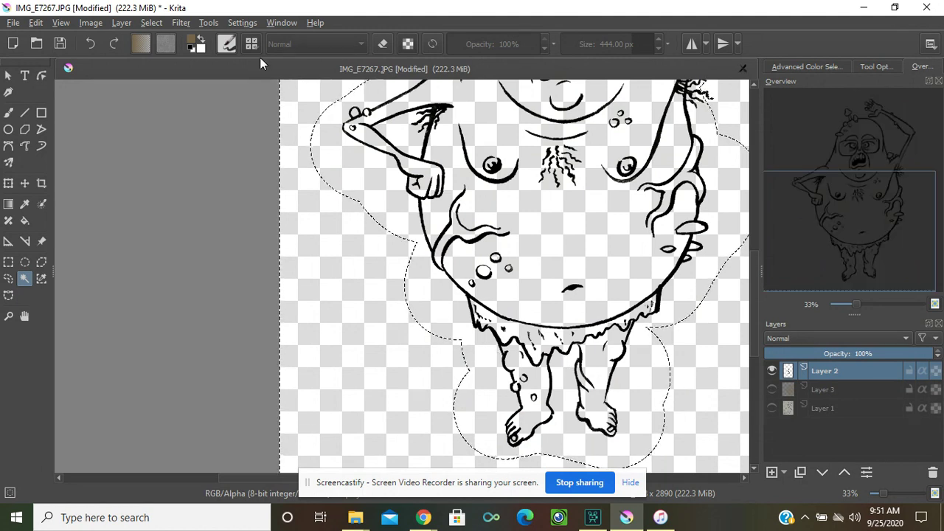
click(153, 24)
click(163, 51)
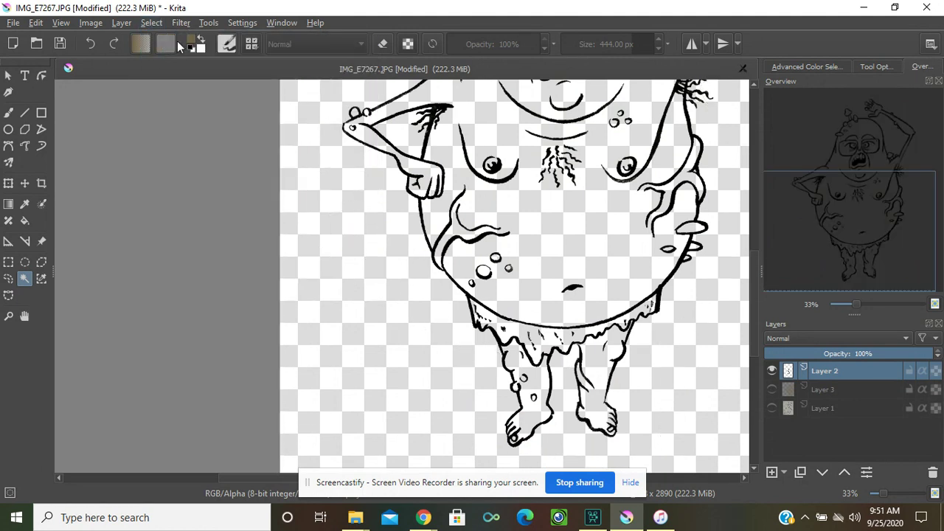
click(412, 329)
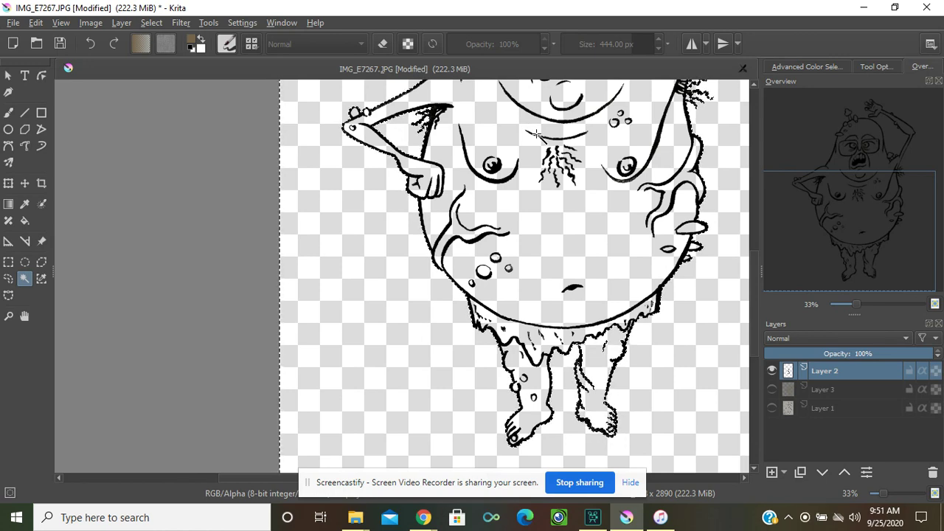
Show Layer 3 again, delete its brown paint outside the character's outline and clear the selection.
drag(869, 210, 870, 161)
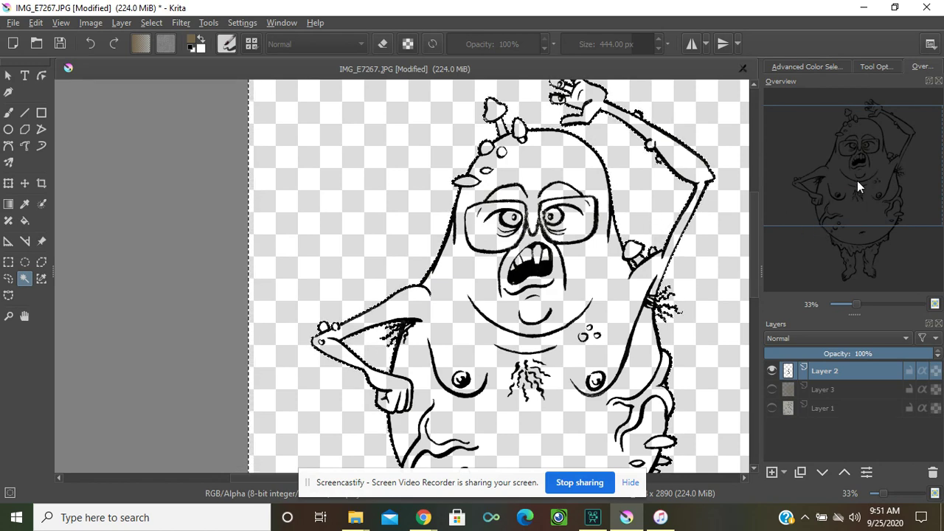
drag(857, 181, 859, 210)
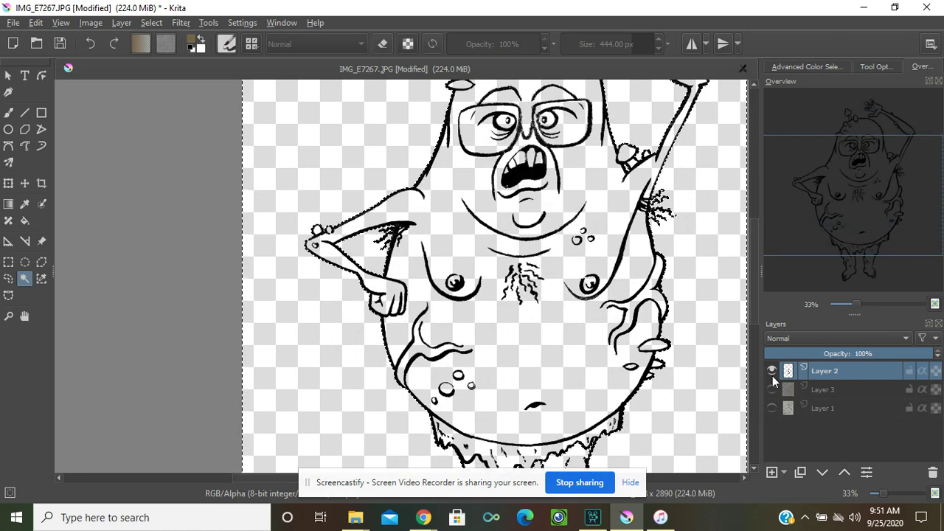
click(824, 390)
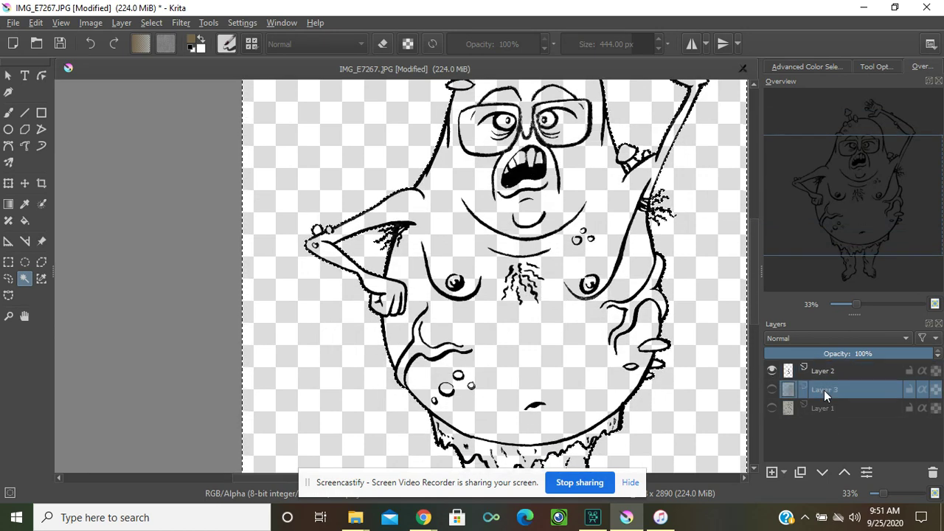
click(771, 391)
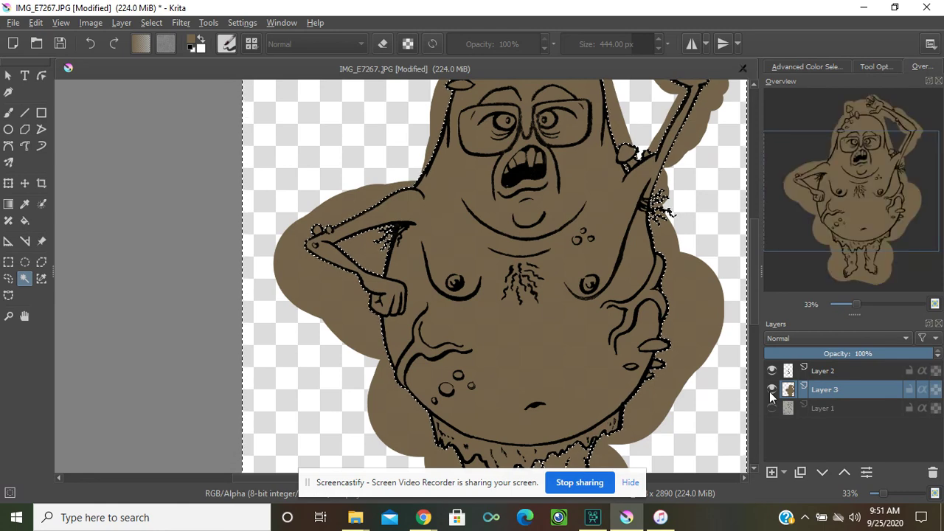
key(Delete)
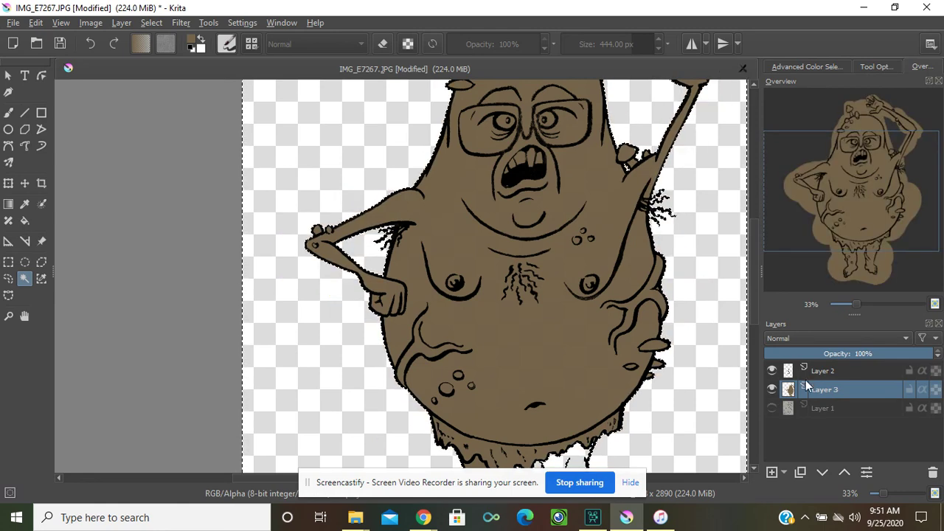
drag(856, 303, 848, 305)
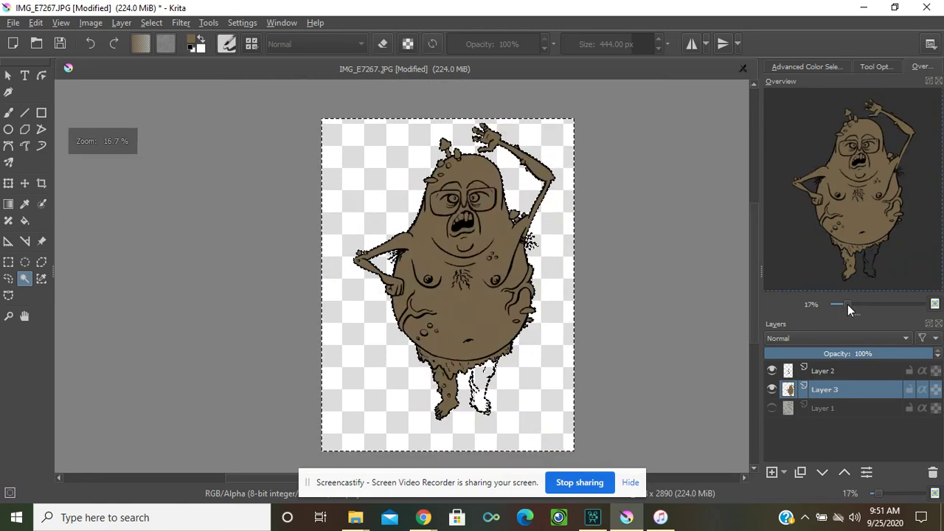
click(142, 21)
click(167, 44)
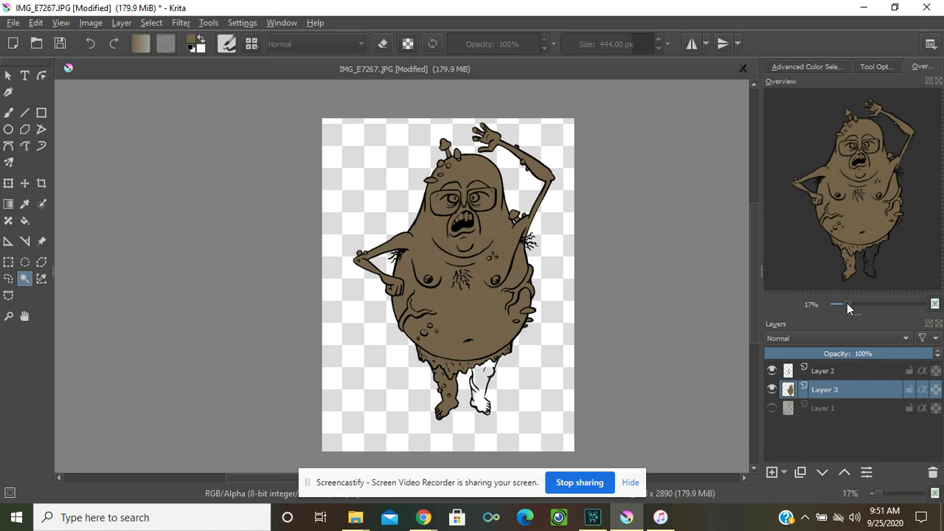
Paint brown down the middle of the uncoloured leg on Layer 3 with a 90 px brush.
drag(848, 304, 862, 304)
click(875, 232)
drag(876, 234, 879, 260)
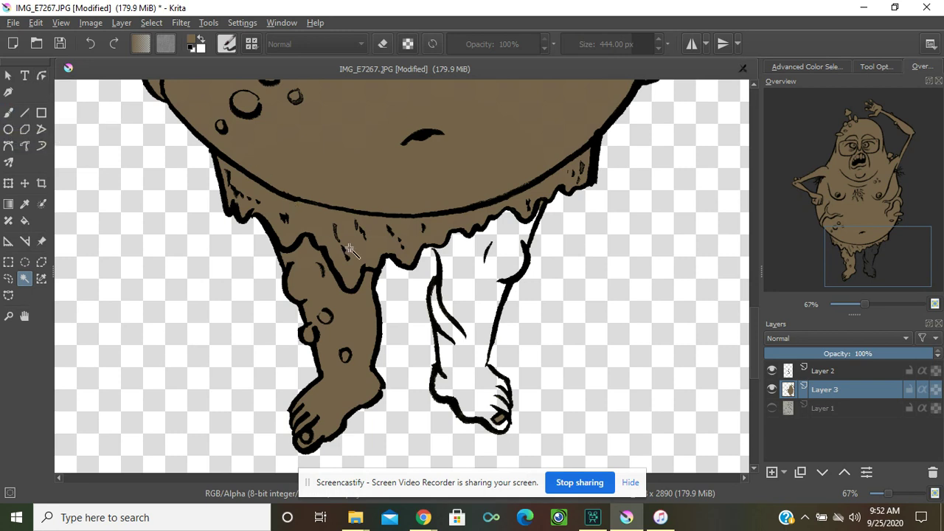
key(b)
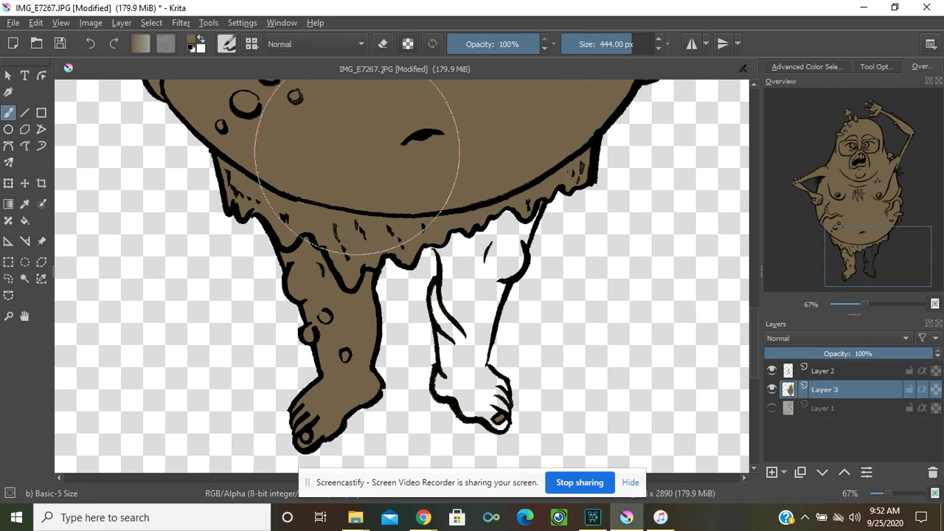
drag(412, 204, 310, 205)
drag(412, 204, 394, 204)
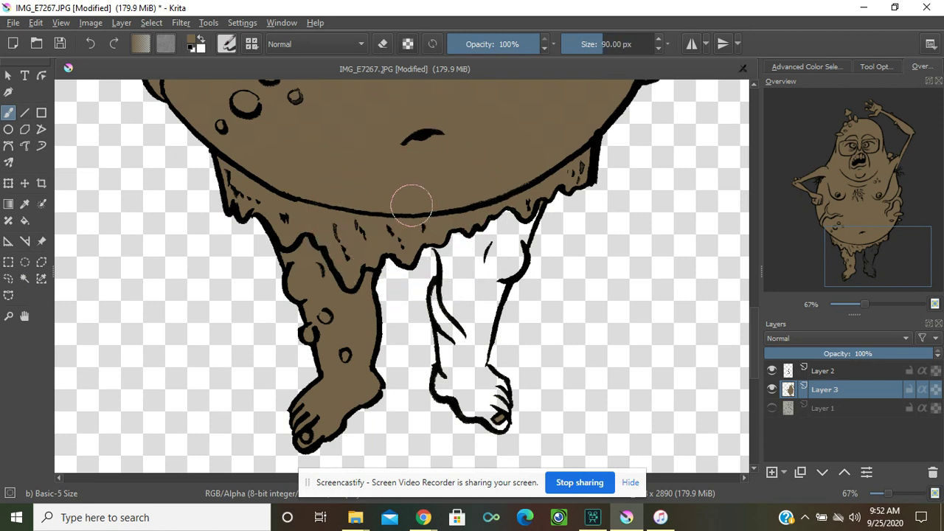
drag(455, 247, 460, 268)
mouse_move(459, 293)
mouse_down()
mouse_move(455, 313)
mouse_move(446, 295)
mouse_move(459, 359)
mouse_move(450, 383)
mouse_move(474, 391)
mouse_up()
Fill the remaining bare areas of that leg and its foot with brown using a 55 px brush.
key(bracketleft)
key(bracketleft)
key(bracketleft)
key(bracketleft)
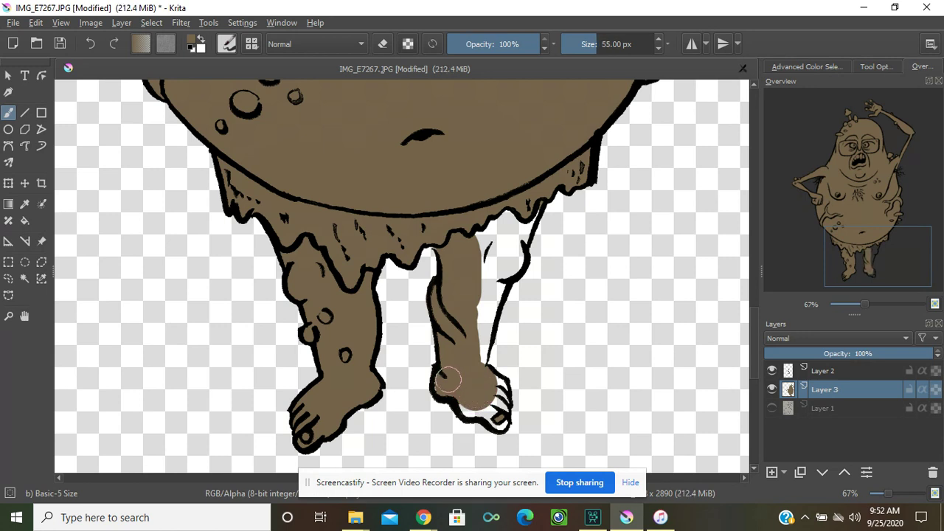
mouse_move(467, 402)
mouse_down()
mouse_move(497, 418)
mouse_move(496, 389)
mouse_move(471, 356)
mouse_move(496, 271)
mouse_move(514, 259)
mouse_move(504, 265)
mouse_move(522, 224)
mouse_move(516, 215)
mouse_move(486, 251)
mouse_move(490, 279)
mouse_up()
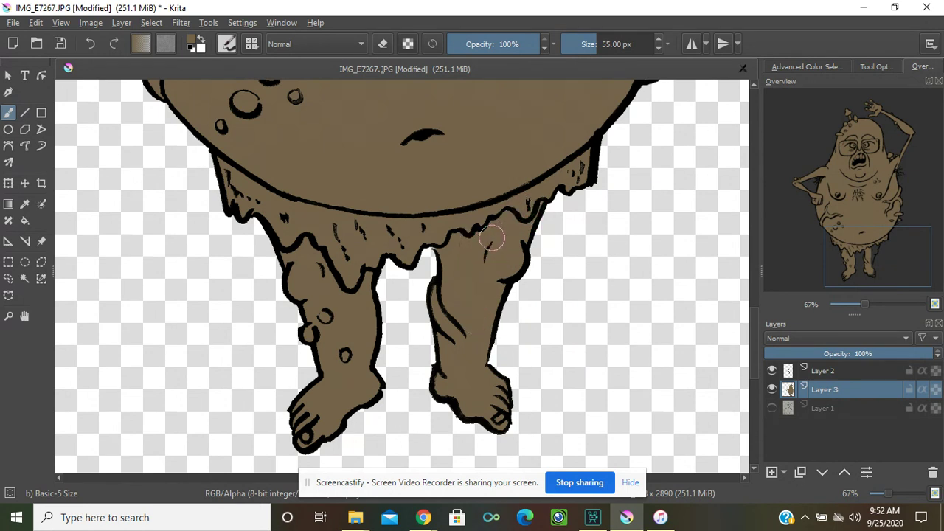
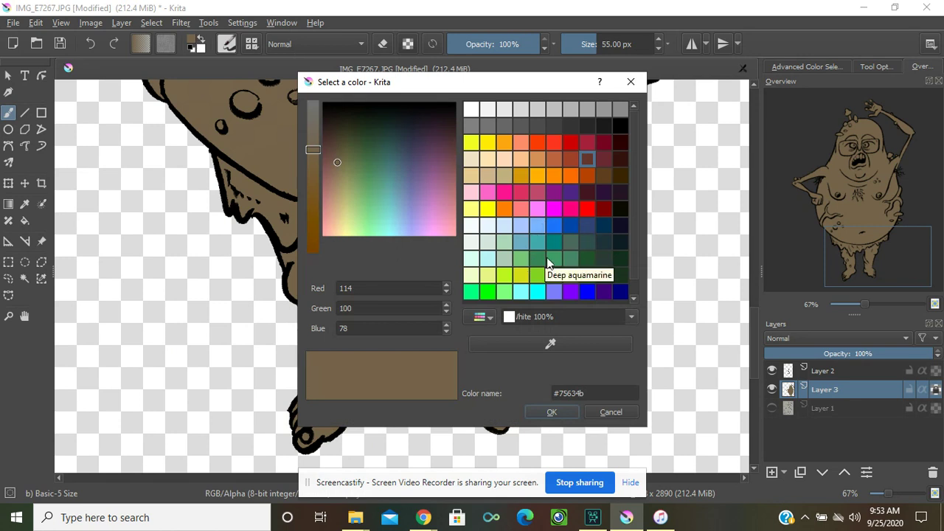
Change the foreground colour to the muted green #468768.
click(569, 260)
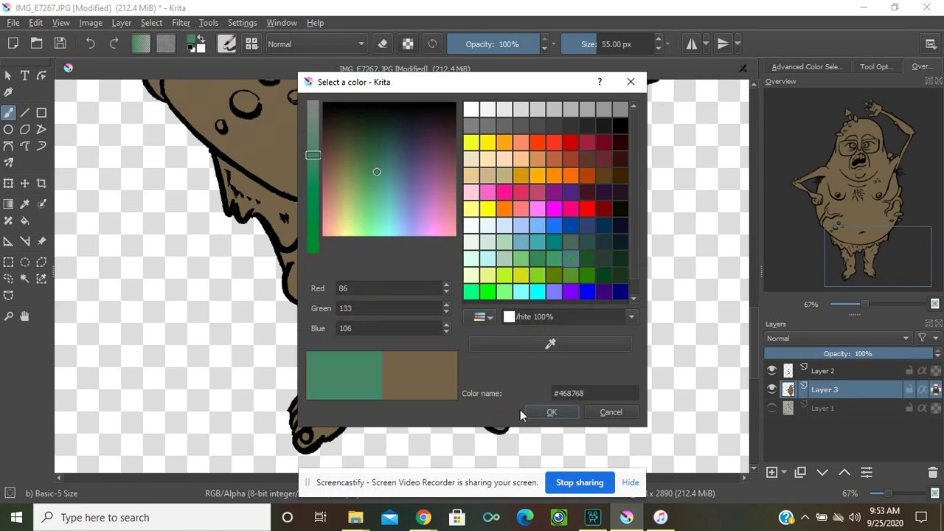
click(546, 413)
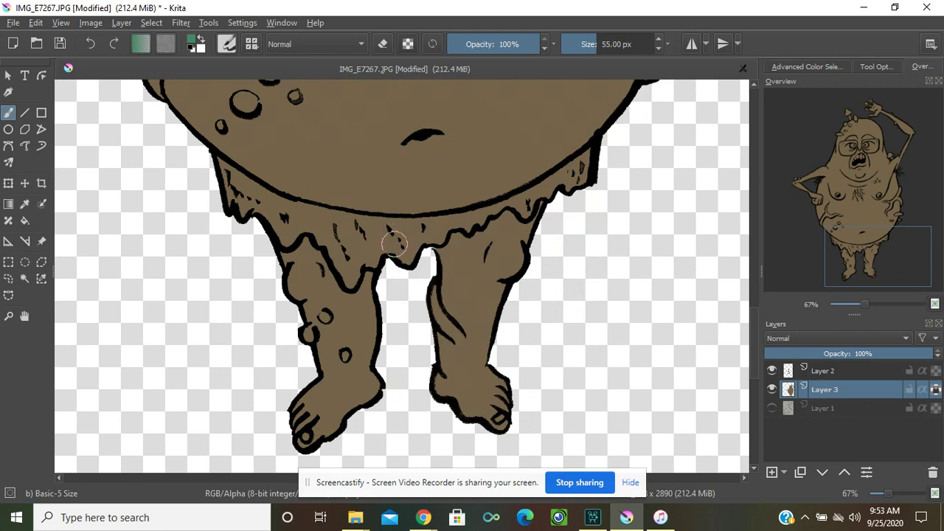
mouse_move(391, 246)
mouse_down()
mouse_move(410, 257)
mouse_move(525, 249)
mouse_up()
drag(442, 340, 489, 360)
mouse_move(373, 313)
mouse_down()
mouse_move(288, 294)
mouse_move(396, 392)
mouse_move(546, 126)
mouse_move(443, 192)
mouse_up()
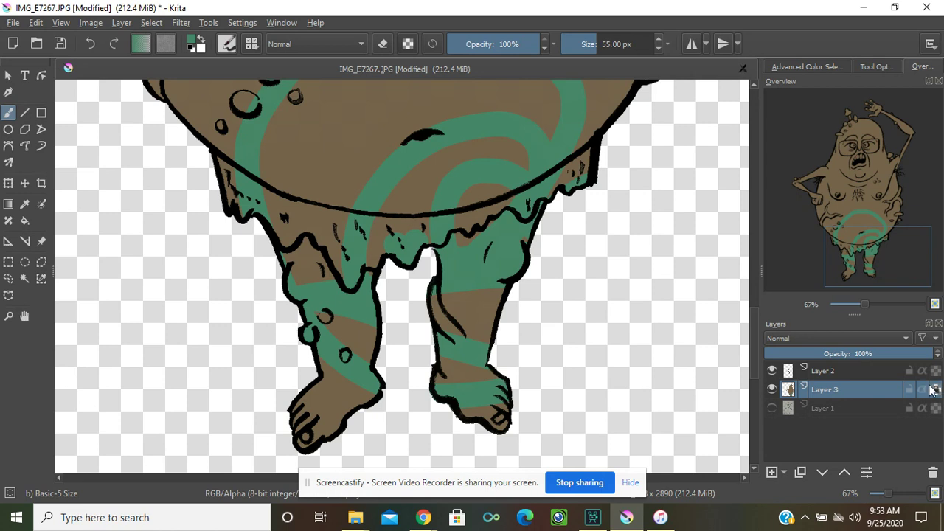
ctrl+click(557, 313)
key(ctrl+z)
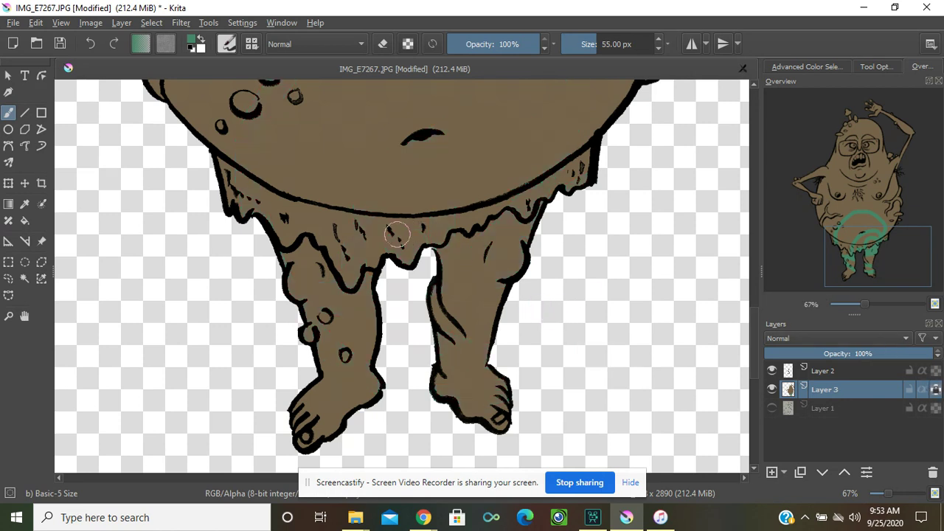
Paint the middle and the right-hand stretch of the ragged shorts green on Layer 3, using a 28 px brush toward the narrow end.
mouse_move(397, 235)
mouse_down()
mouse_move(403, 259)
mouse_move(415, 236)
mouse_move(409, 229)
mouse_move(438, 237)
mouse_move(442, 224)
mouse_move(439, 237)
mouse_move(426, 236)
mouse_move(437, 223)
mouse_move(426, 223)
mouse_move(478, 219)
mouse_up()
key(bracketleft)
key(bracketleft)
key(bracketleft)
key(bracketleft)
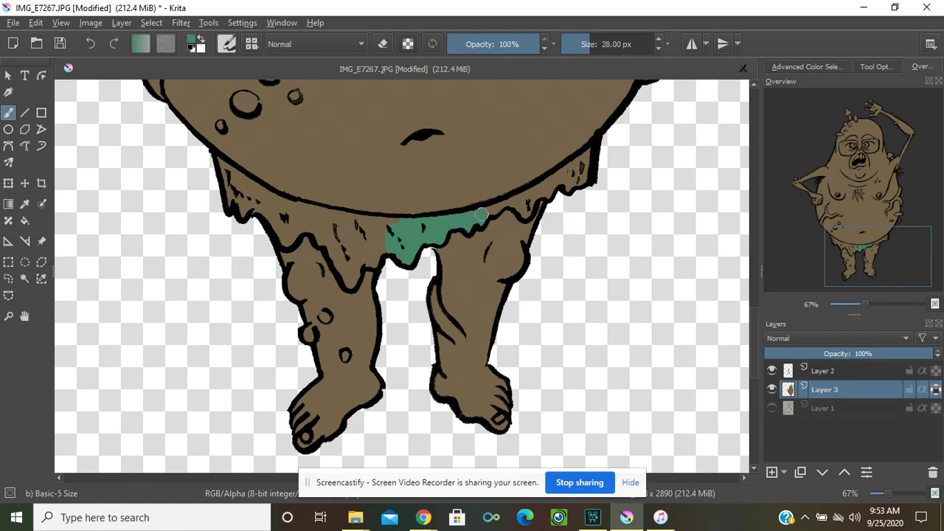
mouse_move(481, 214)
mouse_down()
mouse_move(511, 203)
mouse_move(529, 214)
mouse_move(534, 193)
mouse_move(512, 197)
mouse_move(588, 171)
mouse_move(564, 203)
mouse_move(588, 150)
mouse_move(585, 172)
mouse_move(585, 164)
mouse_move(554, 175)
mouse_up()
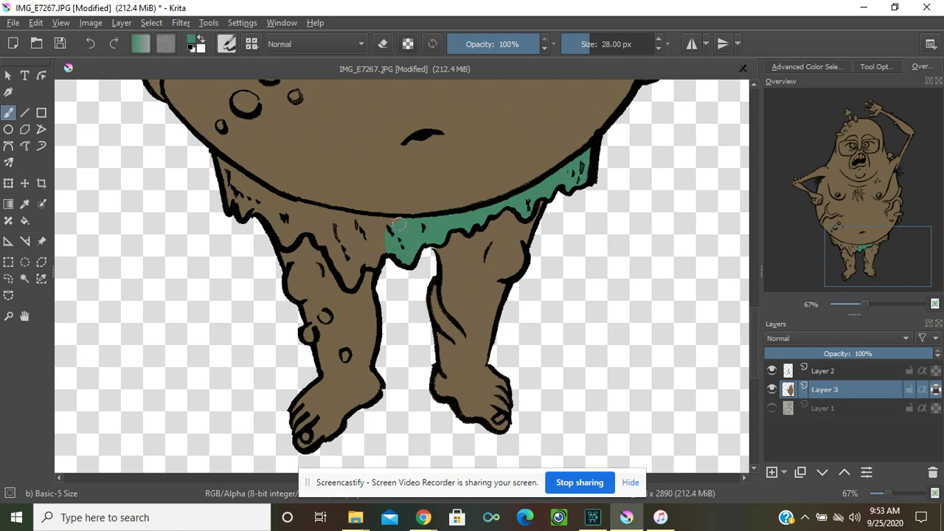
Paint the remaining left-hand part of the shorts green with the 28 px brush, up to the belly line.
mouse_move(362, 223)
mouse_down()
mouse_move(326, 215)
mouse_move(341, 225)
mouse_move(318, 233)
mouse_move(349, 283)
mouse_move(357, 250)
mouse_move(349, 269)
mouse_move(328, 229)
mouse_move(334, 256)
mouse_move(348, 219)
mouse_move(368, 217)
mouse_move(355, 240)
mouse_move(386, 232)
mouse_move(357, 255)
mouse_move(373, 252)
mouse_move(385, 250)
mouse_up()
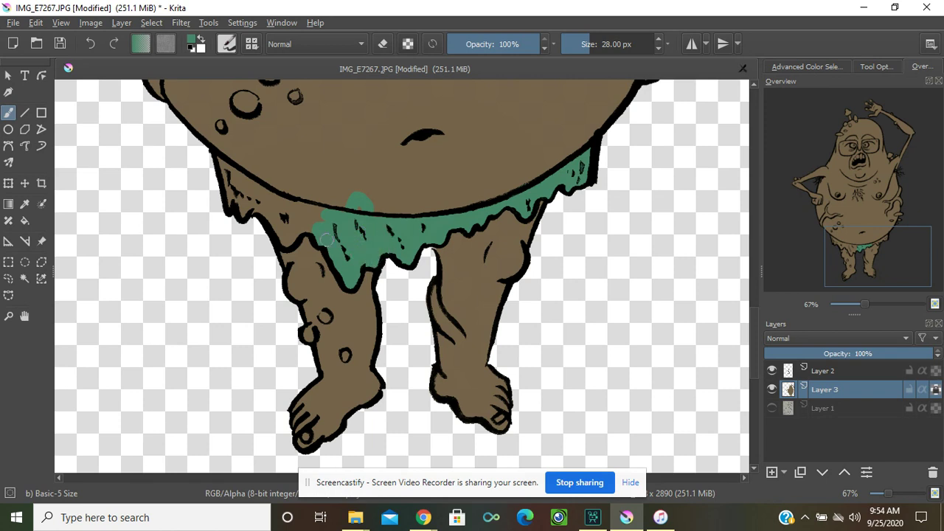
mouse_move(319, 231)
mouse_down()
mouse_move(285, 241)
mouse_move(260, 208)
mouse_move(236, 215)
mouse_move(238, 180)
mouse_move(228, 214)
mouse_move(214, 161)
mouse_move(232, 169)
mouse_move(237, 177)
mouse_move(227, 179)
mouse_move(246, 201)
mouse_up()
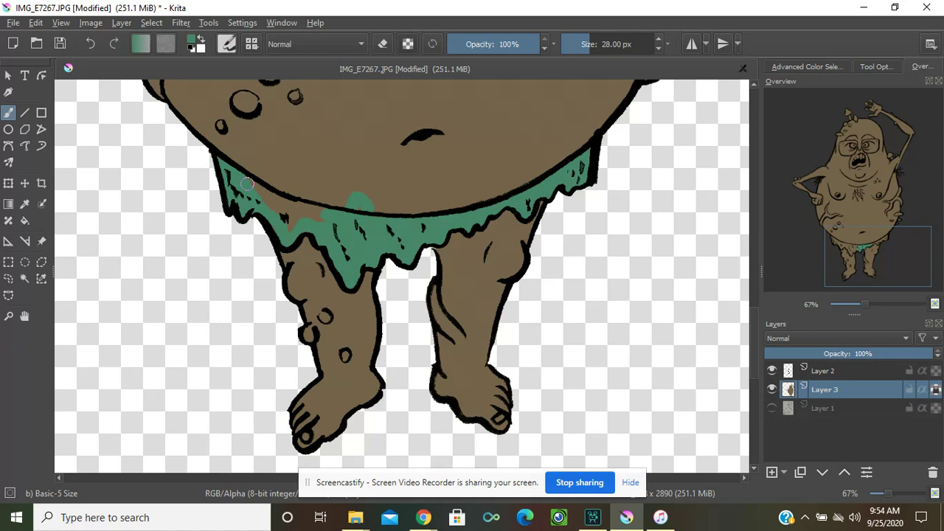
drag(248, 183, 358, 227)
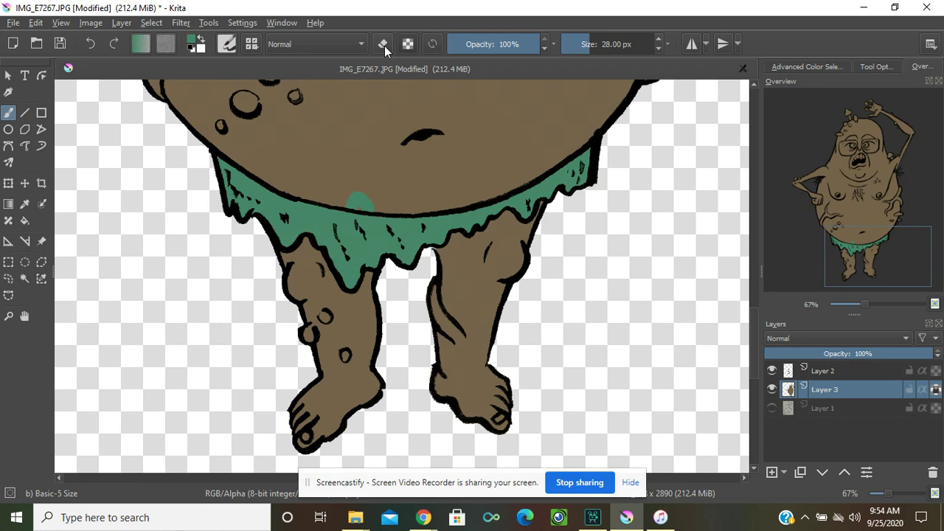
Try to erase the green paint spilled onto the belly just above the shorts.
click(383, 45)
mouse_move(379, 204)
mouse_down()
mouse_move(338, 199)
mouse_move(381, 199)
mouse_move(319, 194)
mouse_move(390, 191)
mouse_move(359, 192)
mouse_up()
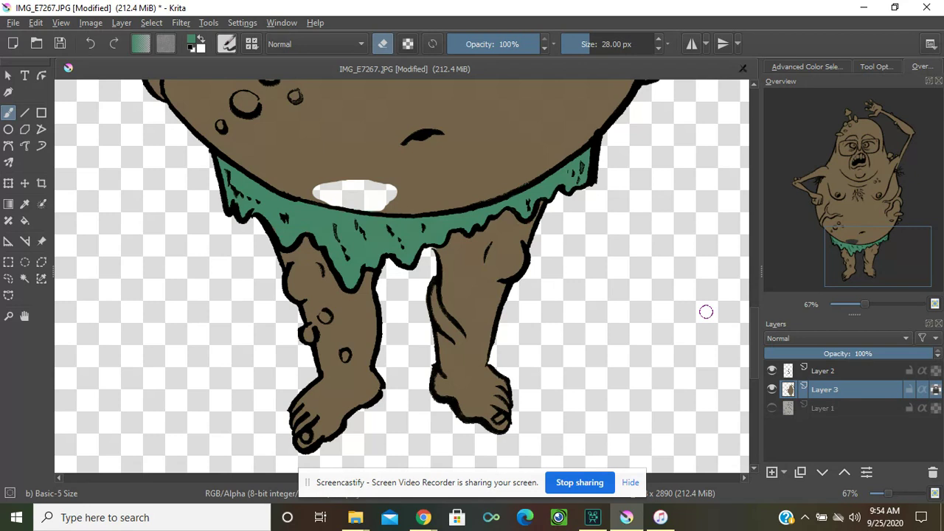
key(ctrl+z)
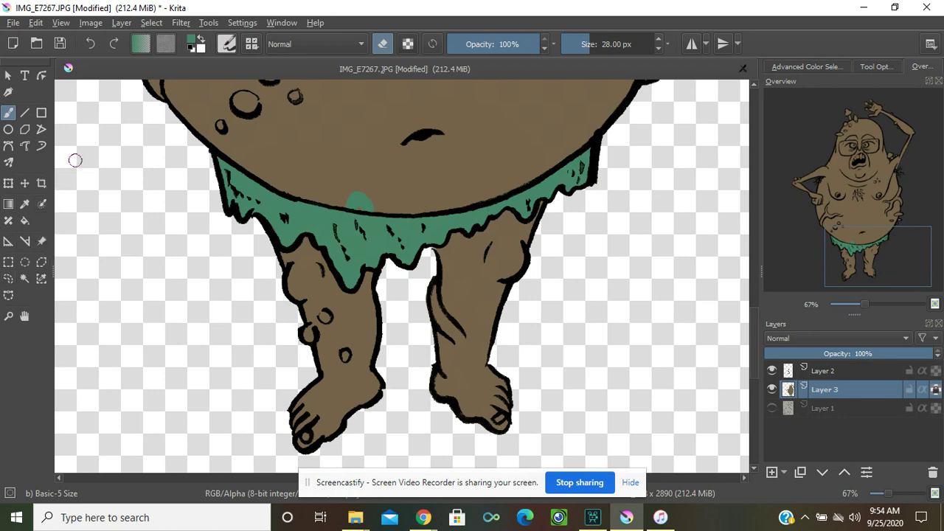
Sample the brown skin colour and paint over the green spill on the belly above the shorts.
click(25, 206)
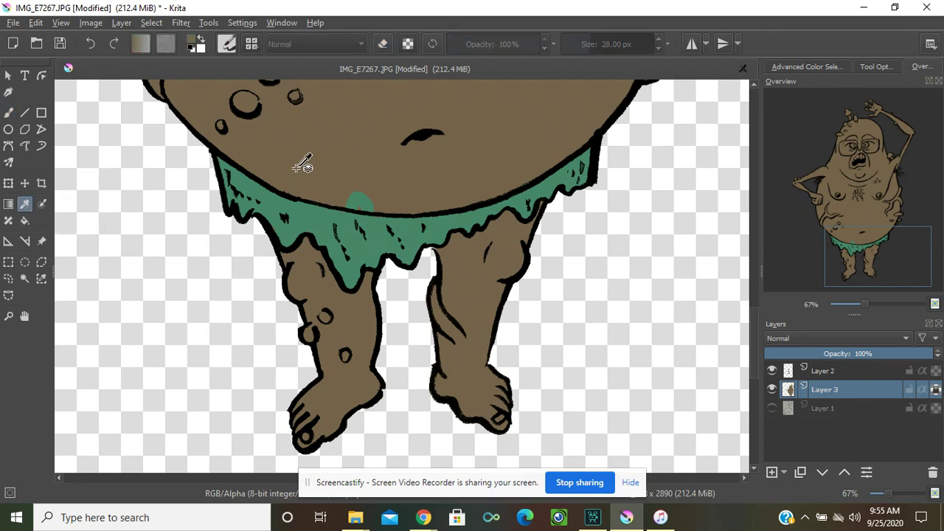
click(8, 112)
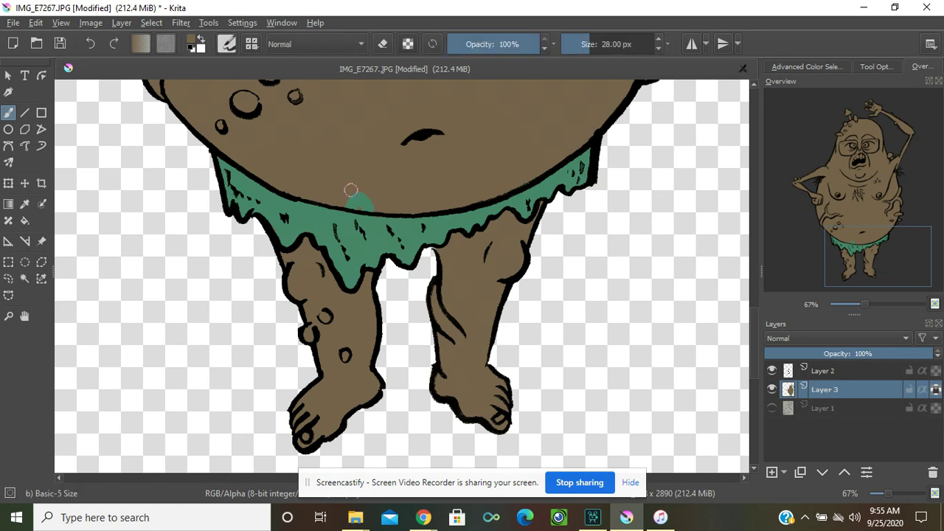
drag(346, 201, 371, 206)
Try to recolour the shorts with a light green #acd8b9 fill on Layer 3 while the ink layer, Layer 2, is hidden.
click(772, 370)
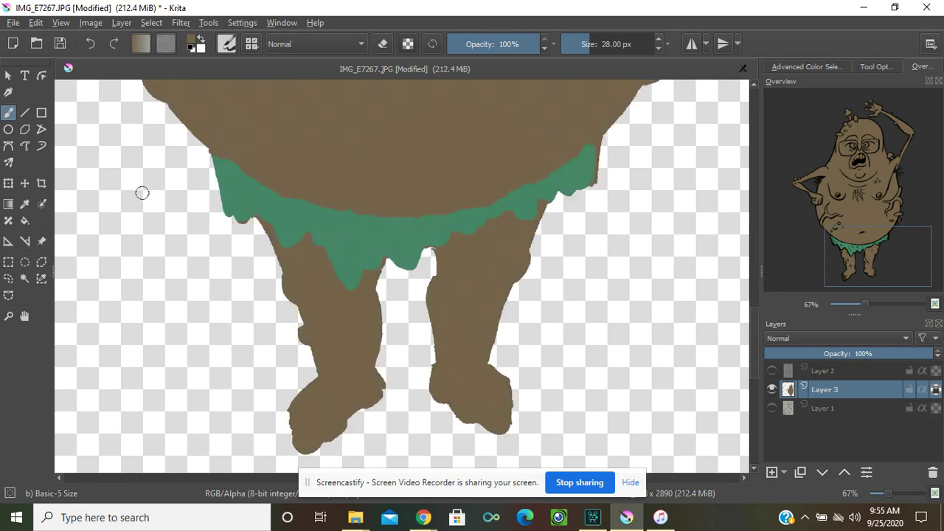
click(24, 220)
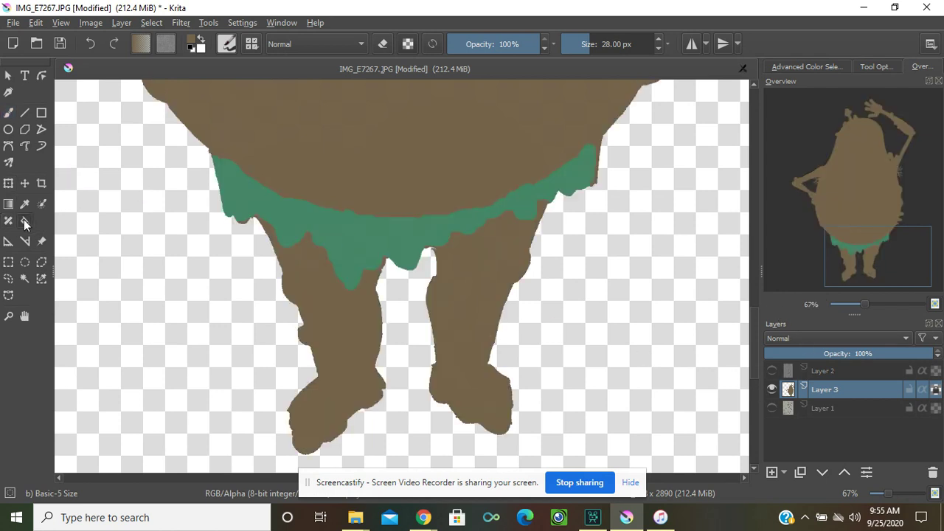
click(189, 46)
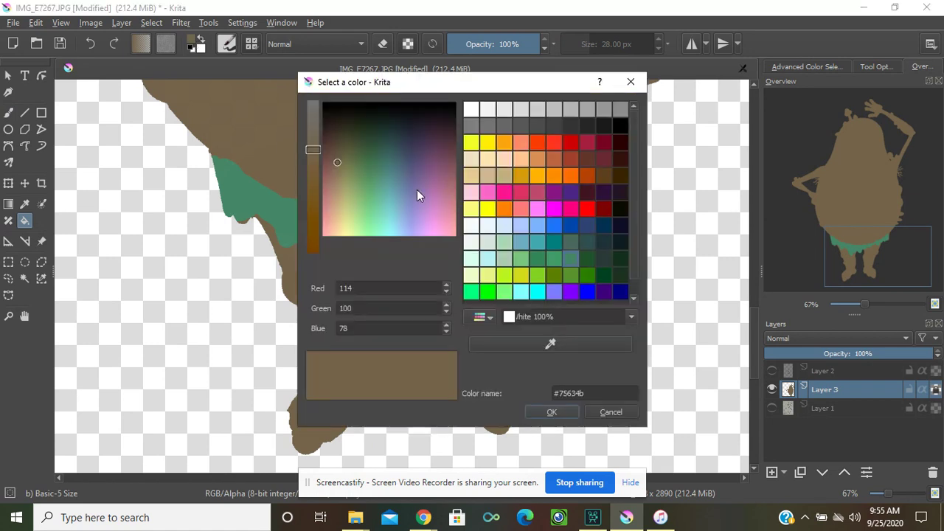
click(517, 254)
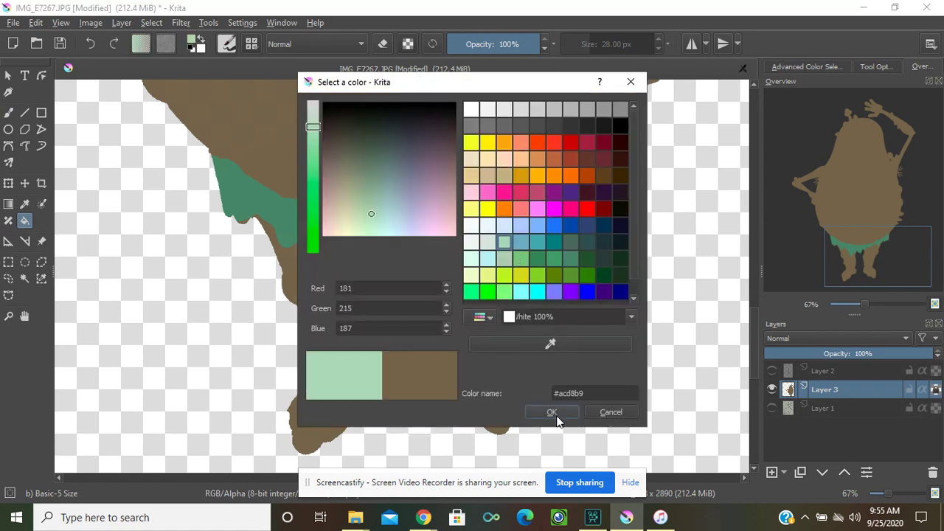
click(552, 412)
click(362, 250)
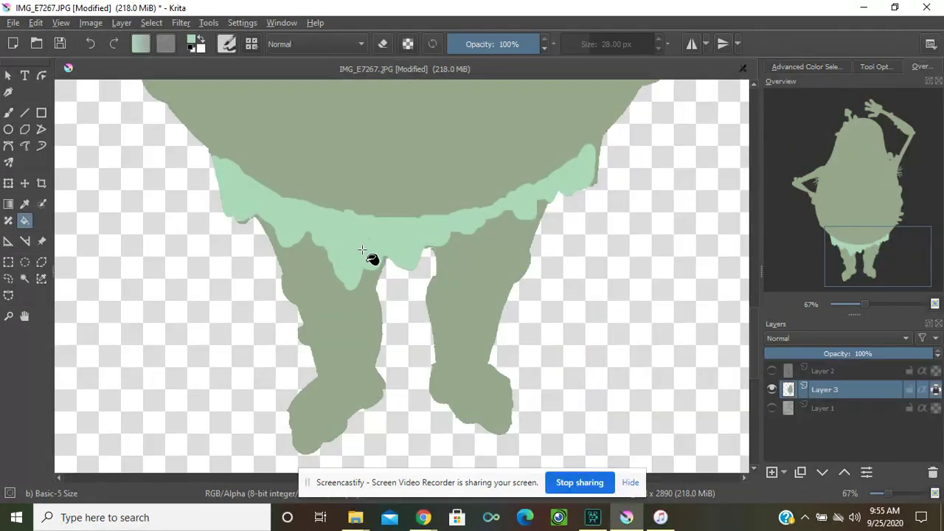
key(ctrl+z)
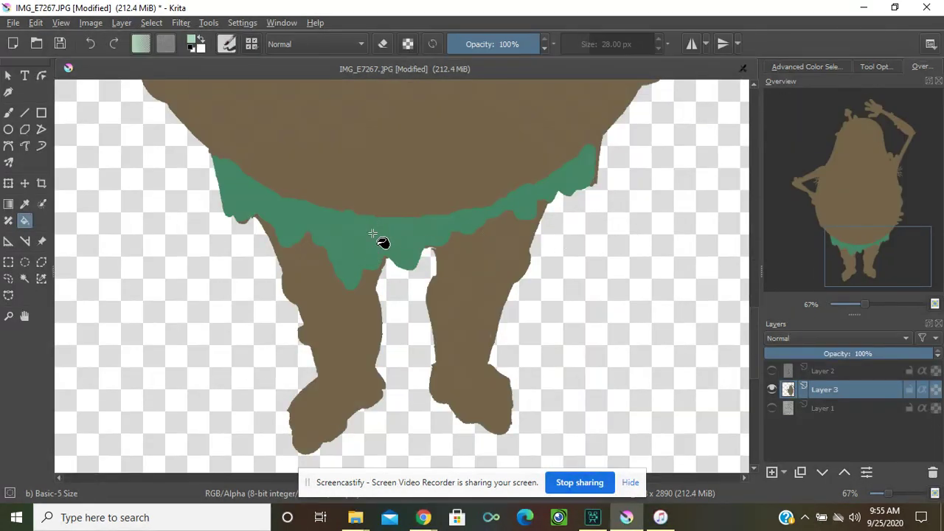
key(ctrl+shift+z)
key(ctrl+z)
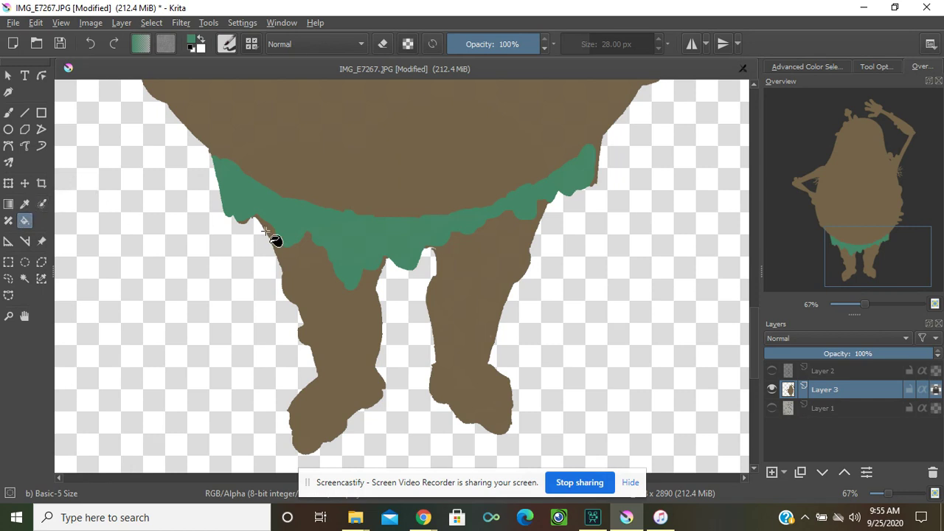
click(772, 371)
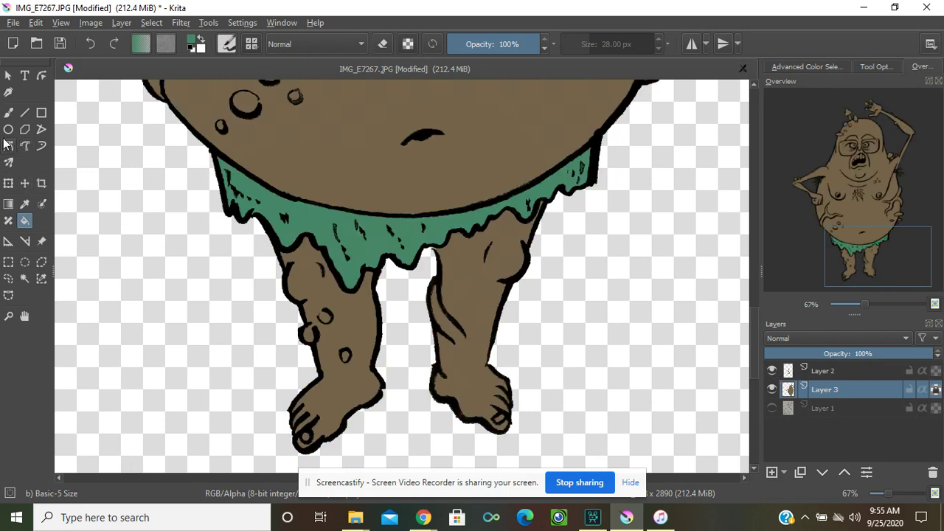
Set the brush colour to light green #acd8b9 and paint the vein-like band on the inner side of the right-hand leg.
click(8, 112)
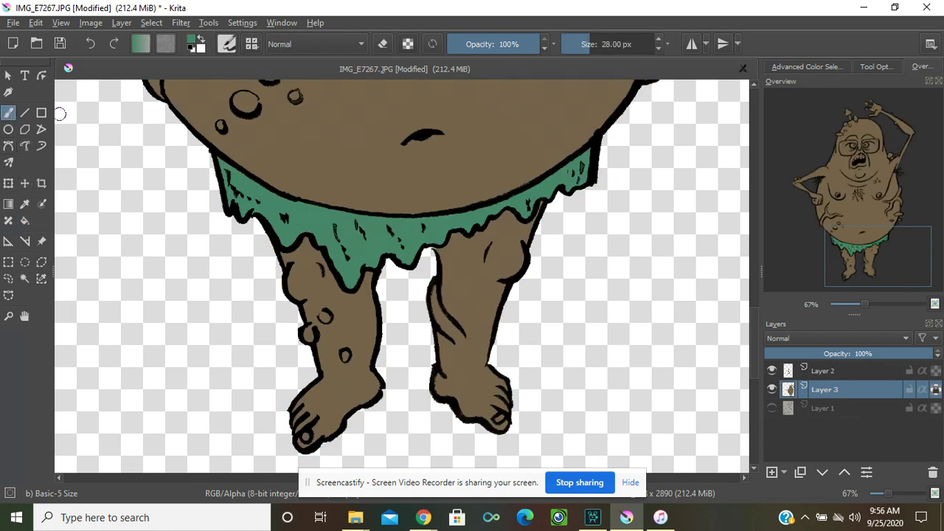
click(195, 42)
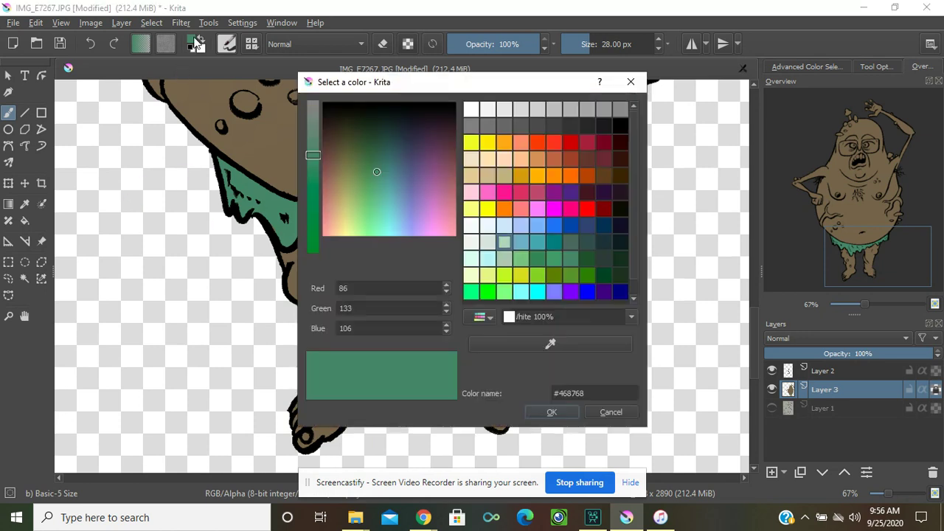
click(505, 240)
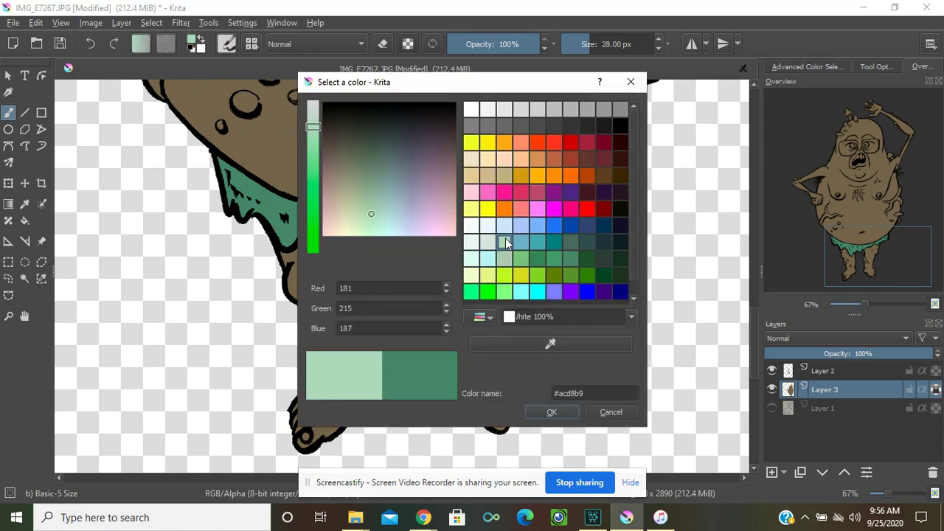
click(552, 411)
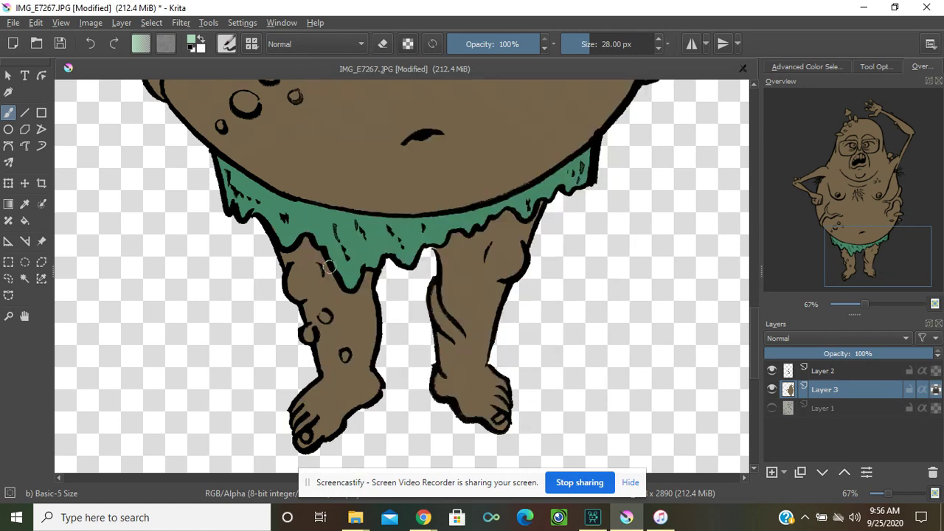
mouse_move(430, 282)
mouse_down()
mouse_move(437, 316)
mouse_move(459, 335)
mouse_up()
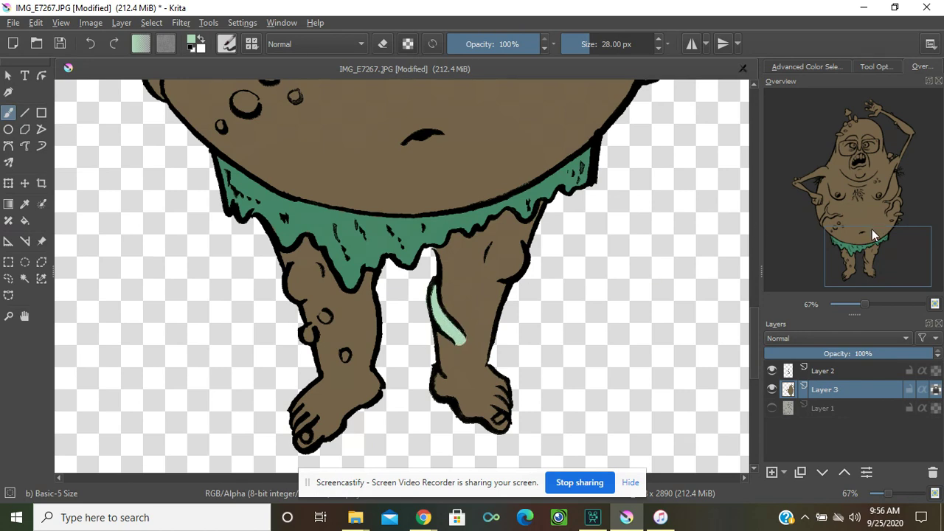
Paint the branching veins on both sides of the belly light green with the 28 px brush.
mouse_move(871, 230)
mouse_down()
mouse_move(868, 204)
mouse_move(835, 215)
mouse_up()
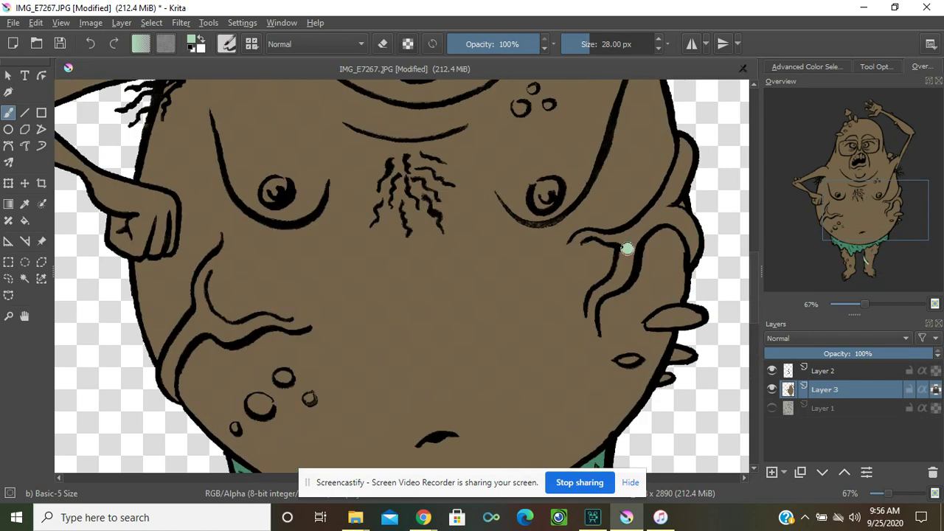
mouse_move(627, 249)
mouse_down()
mouse_move(616, 287)
mouse_move(593, 302)
mouse_move(591, 336)
mouse_up()
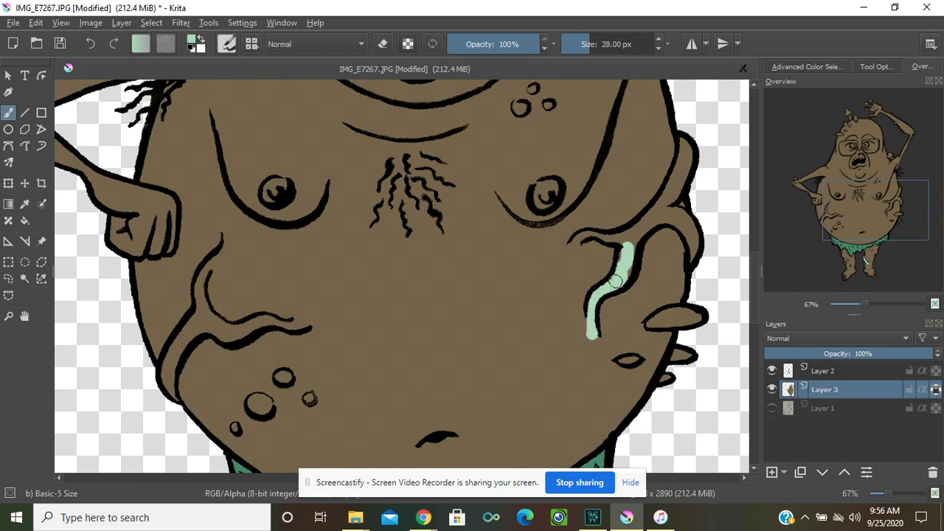
mouse_move(616, 281)
mouse_down()
mouse_move(628, 244)
mouse_move(624, 260)
mouse_move(609, 238)
mouse_move(591, 235)
mouse_move(574, 250)
mouse_move(659, 209)
mouse_move(641, 230)
mouse_move(670, 207)
mouse_move(663, 221)
mouse_up()
mouse_move(665, 221)
mouse_down()
mouse_move(691, 237)
mouse_move(696, 263)
mouse_move(701, 242)
mouse_move(672, 214)
mouse_move(683, 217)
mouse_move(674, 200)
mouse_move(688, 184)
mouse_move(691, 124)
mouse_move(669, 186)
mouse_up()
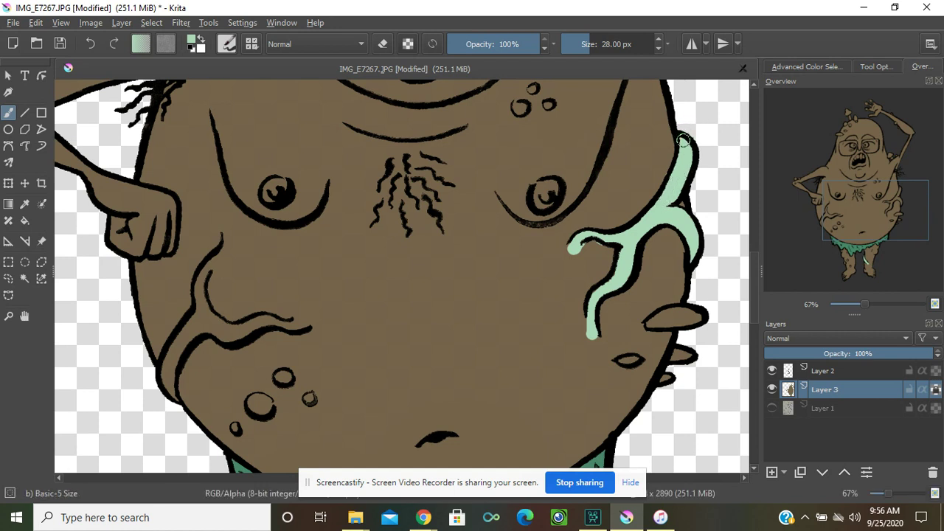
mouse_move(263, 321)
mouse_down()
mouse_move(184, 345)
mouse_move(170, 407)
mouse_move(169, 352)
mouse_move(182, 325)
mouse_move(195, 315)
mouse_move(190, 329)
mouse_move(203, 310)
mouse_move(208, 267)
mouse_move(196, 293)
mouse_move(215, 257)
mouse_move(199, 313)
mouse_move(219, 325)
mouse_move(316, 321)
mouse_up()
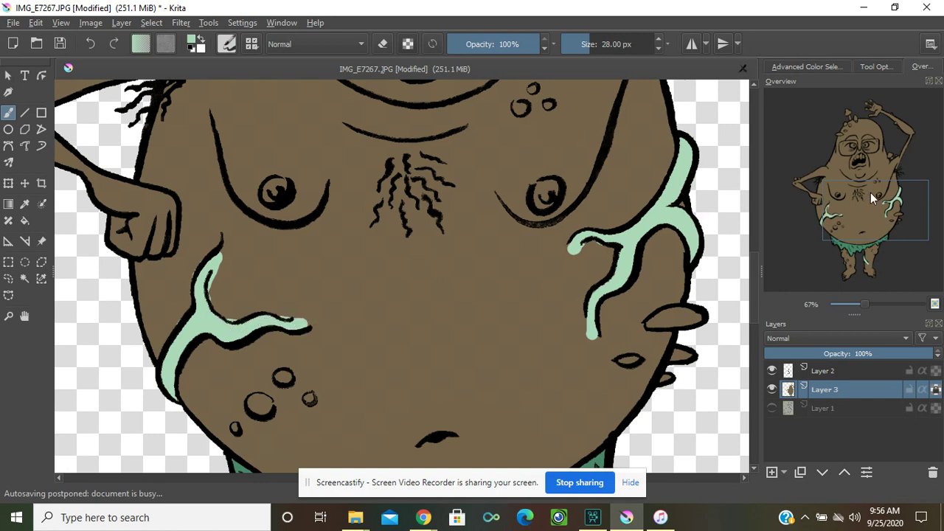
Sample the brown skin colour and paint over the light green spill around the left-hand belly vein.
drag(870, 192, 867, 148)
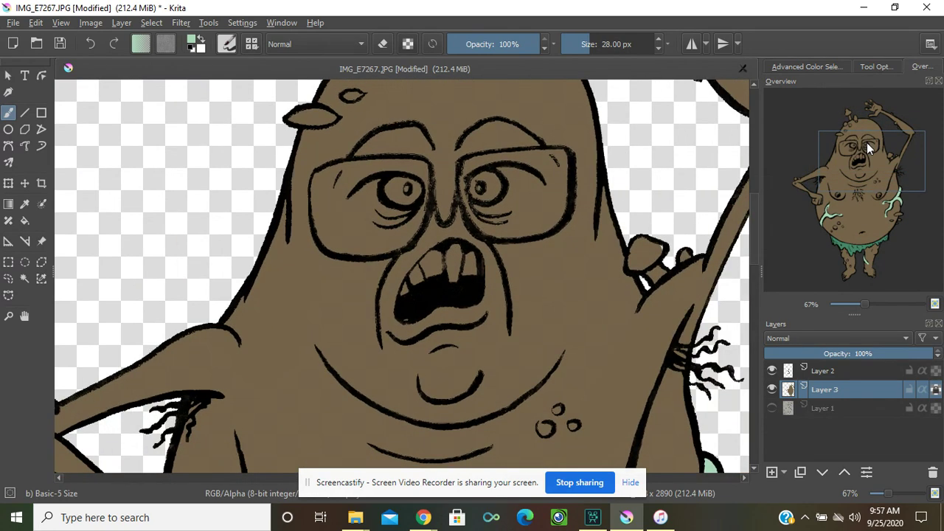
drag(866, 143, 860, 219)
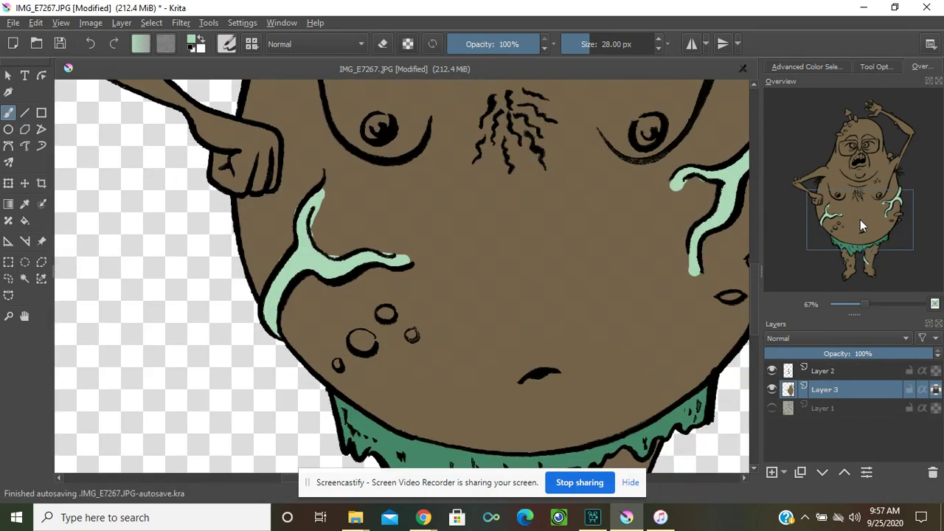
click(24, 204)
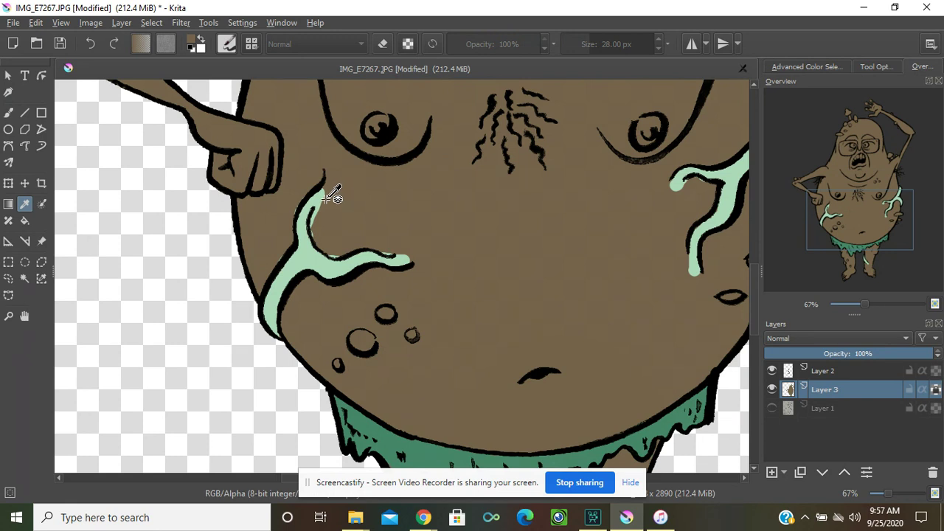
key(b)
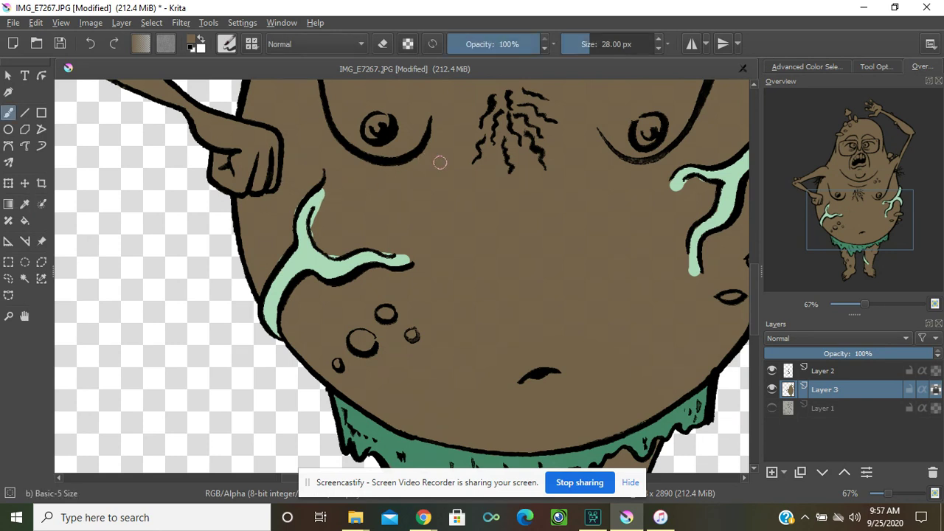
mouse_move(327, 193)
mouse_down()
mouse_move(314, 230)
mouse_move(334, 255)
mouse_move(376, 245)
mouse_move(389, 253)
mouse_up()
key(ctrl+z)
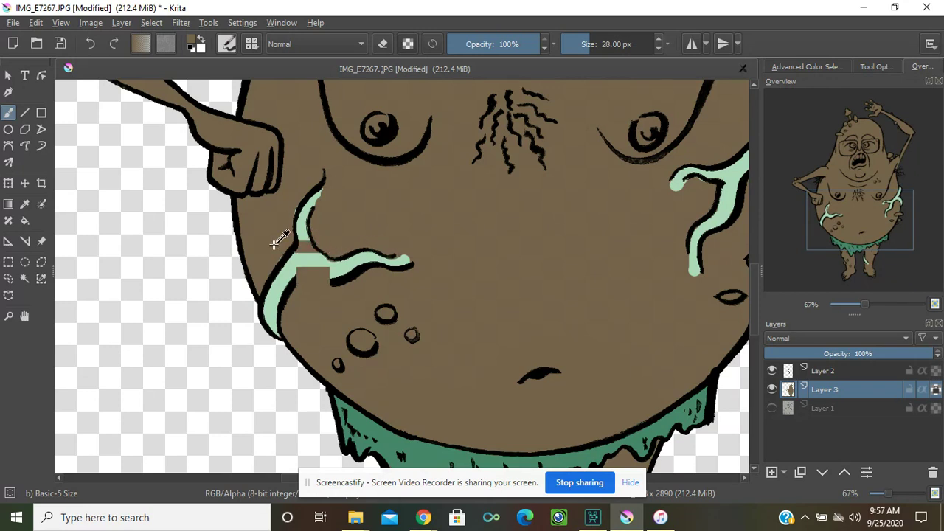
key(ctrl+shift+z)
mouse_move(329, 190)
mouse_down()
mouse_move(315, 230)
mouse_move(327, 249)
mouse_move(359, 241)
mouse_move(389, 251)
mouse_up()
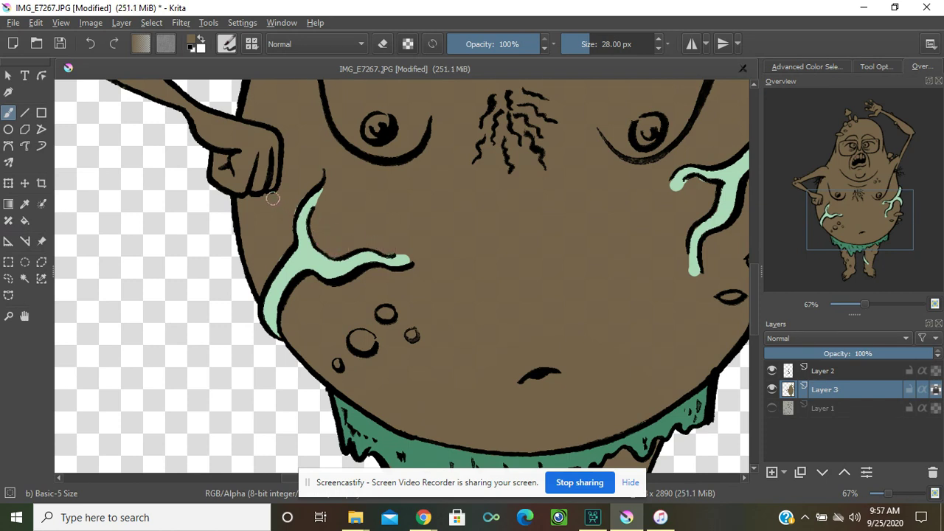
mouse_move(273, 197)
mouse_down()
mouse_move(299, 193)
mouse_move(295, 215)
mouse_up()
drag(281, 253, 271, 263)
Trim the rounded ends of the right-hand belly vein with brown paint.
drag(691, 183, 661, 204)
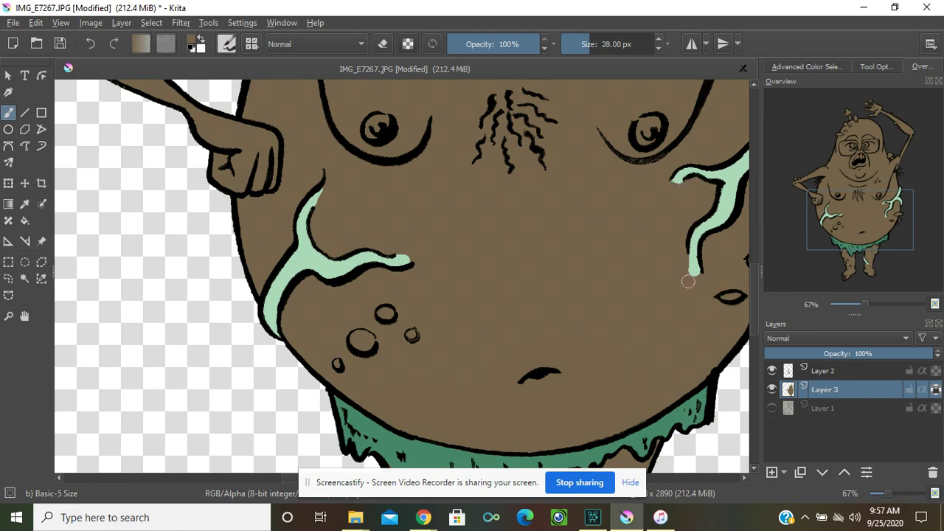
mouse_move(687, 280)
mouse_down()
mouse_move(690, 270)
mouse_move(701, 294)
mouse_up()
mouse_move(843, 221)
mouse_down()
mouse_move(866, 208)
mouse_move(793, 210)
mouse_move(848, 269)
mouse_move(848, 187)
mouse_move(860, 189)
mouse_move(854, 211)
mouse_up()
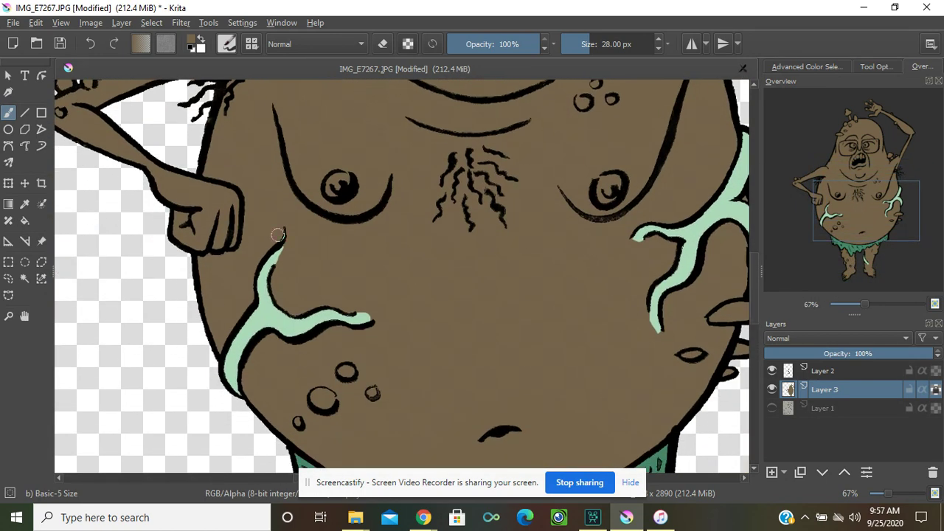
Enable the Softness option with pen pressure for the Basic-5 Size brush and save it as new preset "b)_Basic-5_Size Copy".
click(195, 46)
click(227, 44)
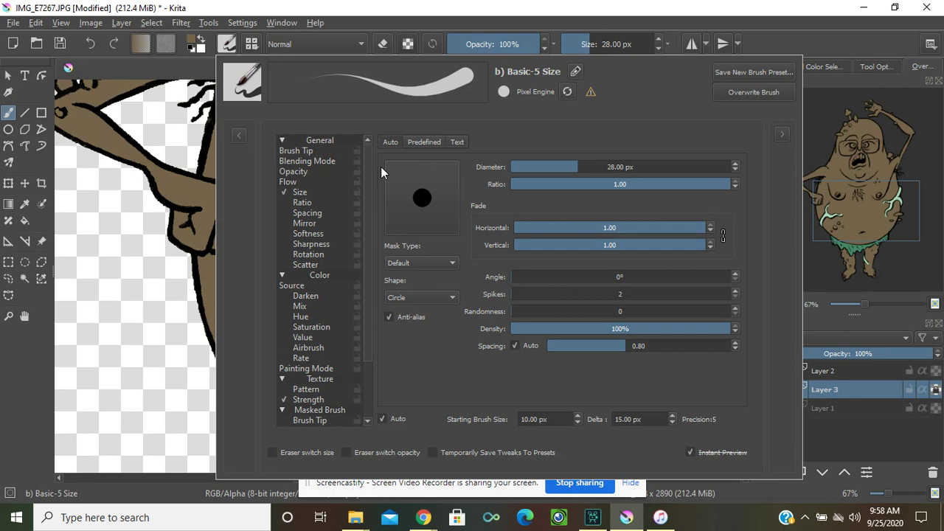
click(309, 235)
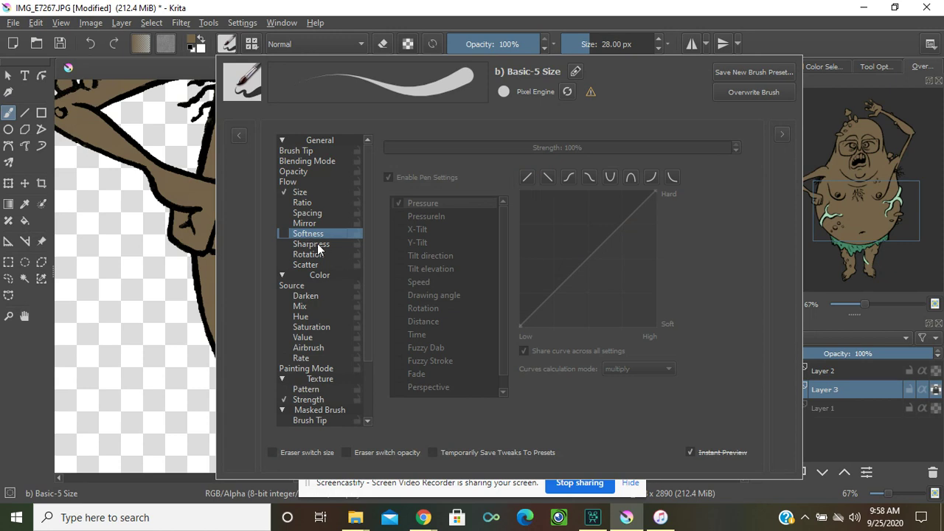
click(284, 234)
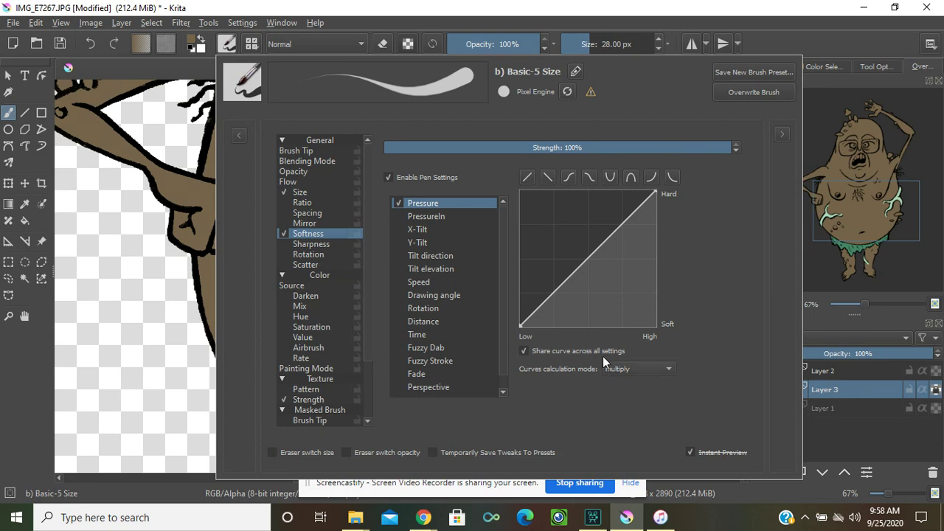
click(731, 73)
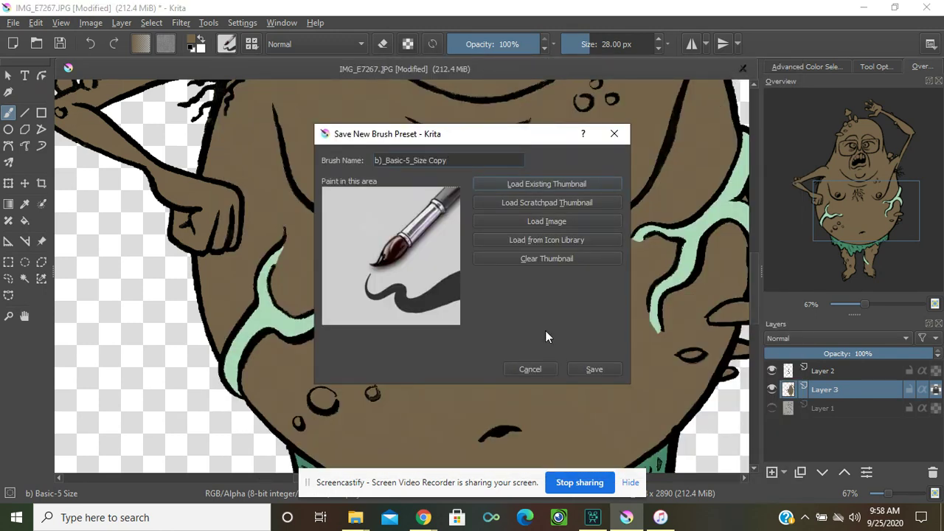
click(594, 369)
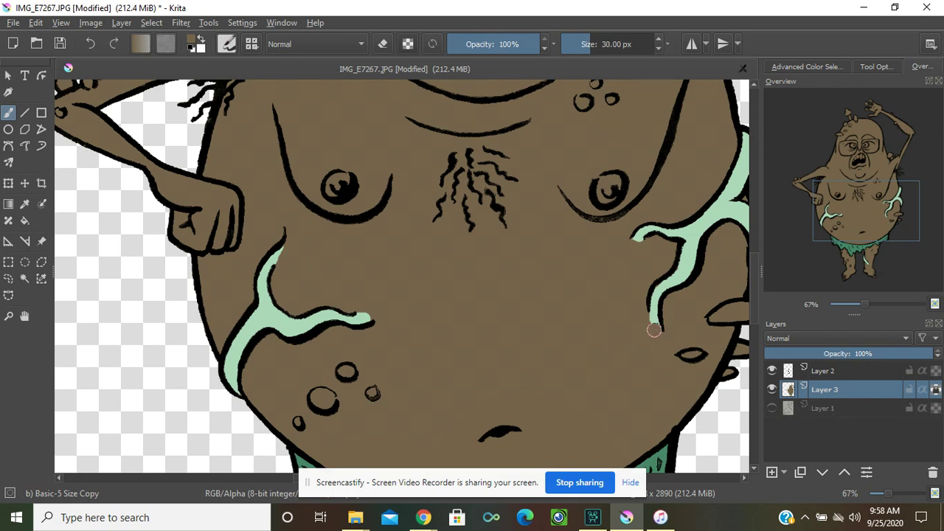
Try the new softness brush on the lower end of the right-hand belly vein and undo the stroke.
drag(655, 330, 655, 330)
click(651, 327)
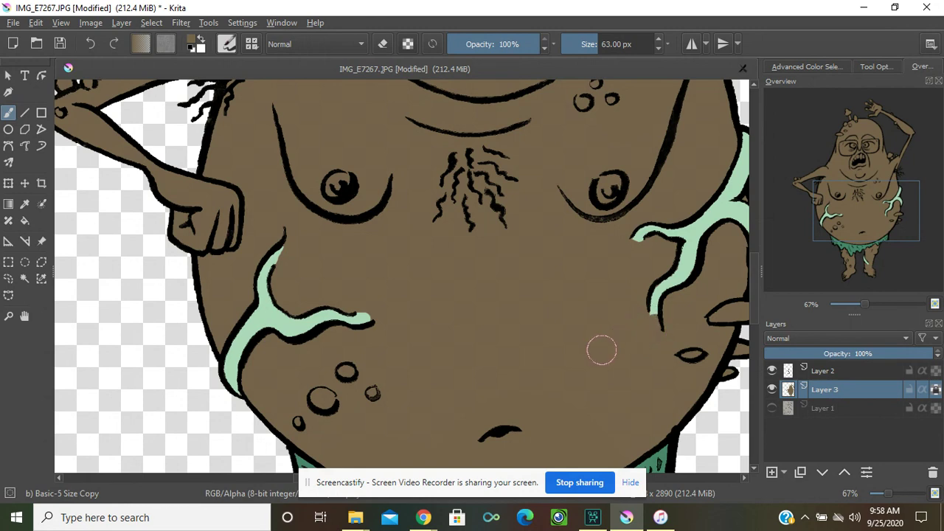
key(ctrl+z)
Switch to the Airbrush Soft preset and fade the ends of the right-hand belly vein into the brown skin.
click(230, 44)
click(251, 46)
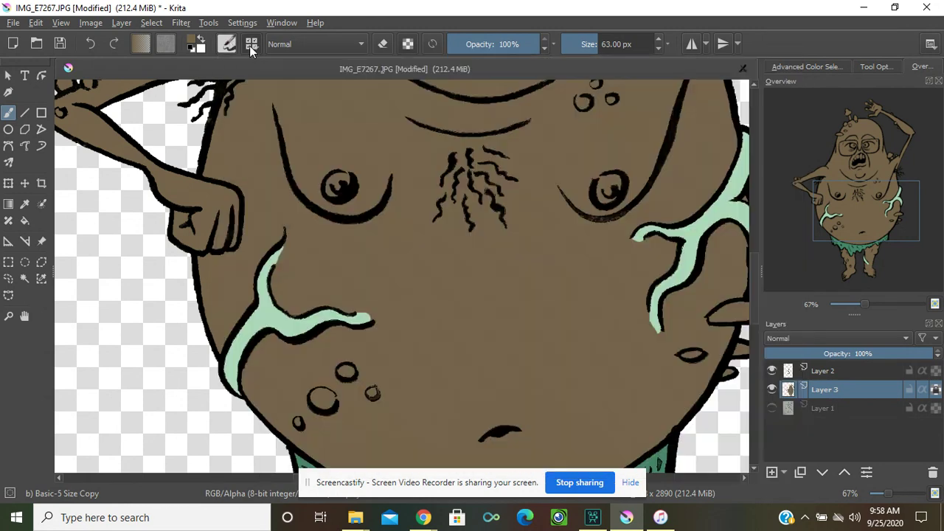
click(251, 46)
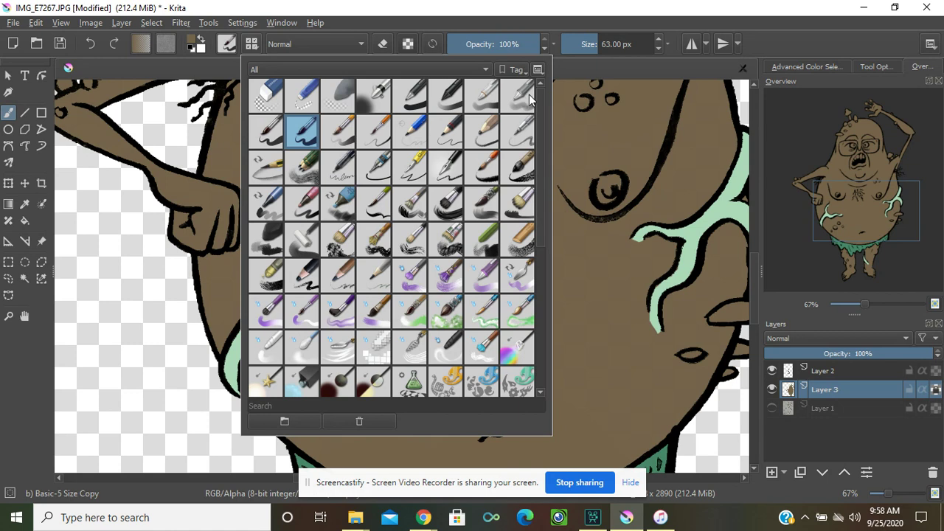
mouse_move(521, 98)
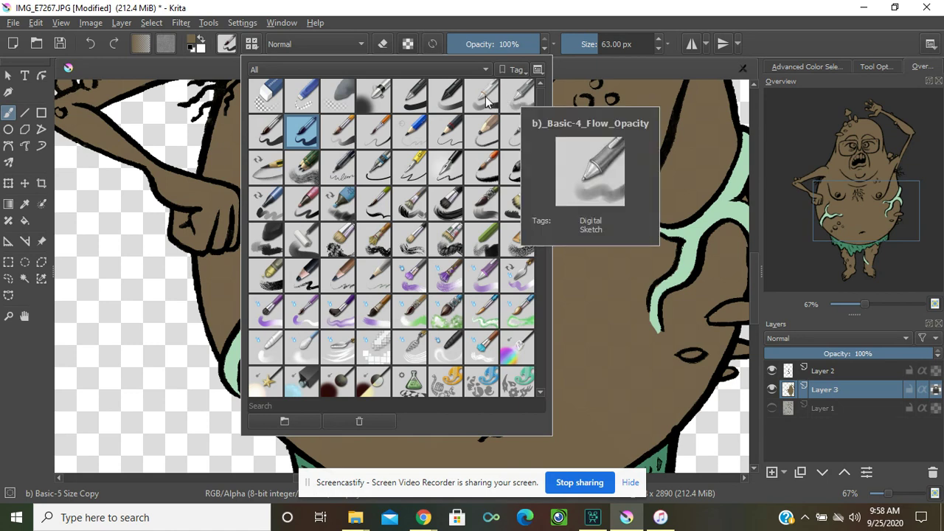
mouse_move(487, 101)
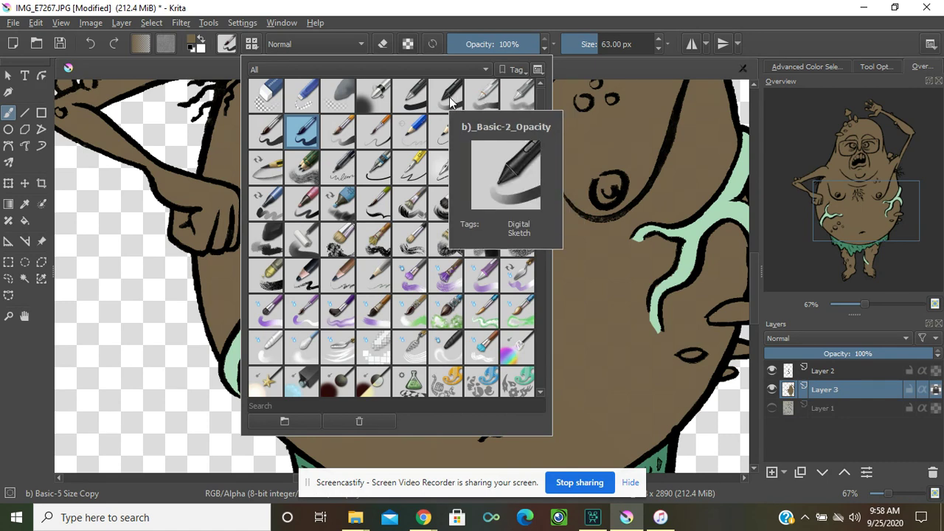
click(371, 104)
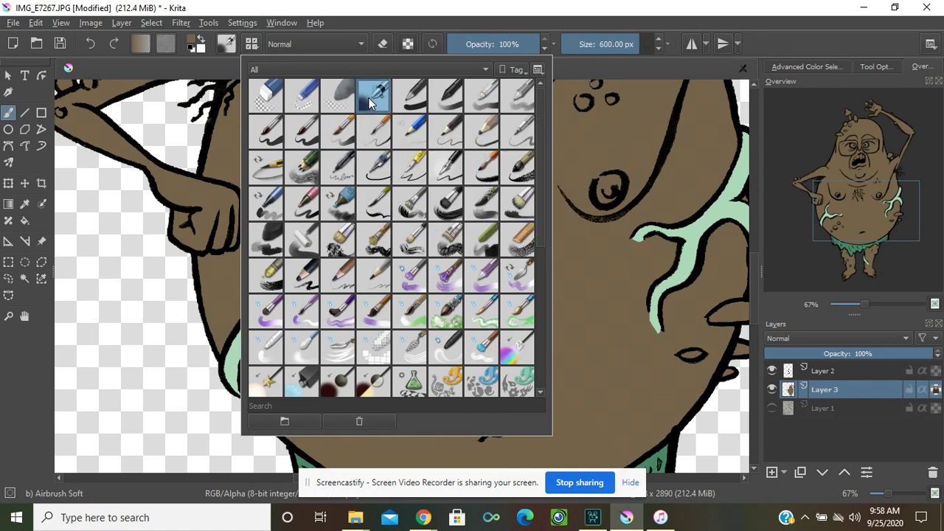
click(558, 336)
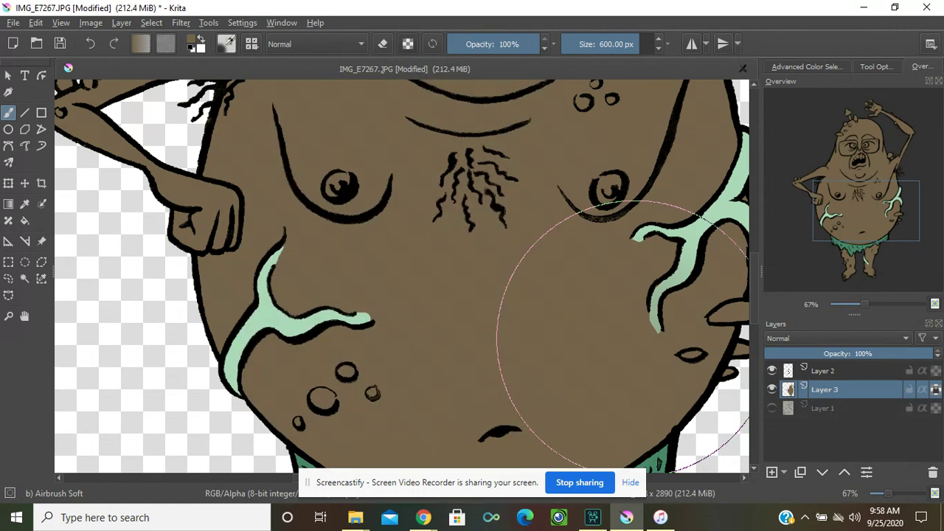
mouse_move(633, 333)
mouse_down()
mouse_move(583, 338)
mouse_move(633, 346)
mouse_up()
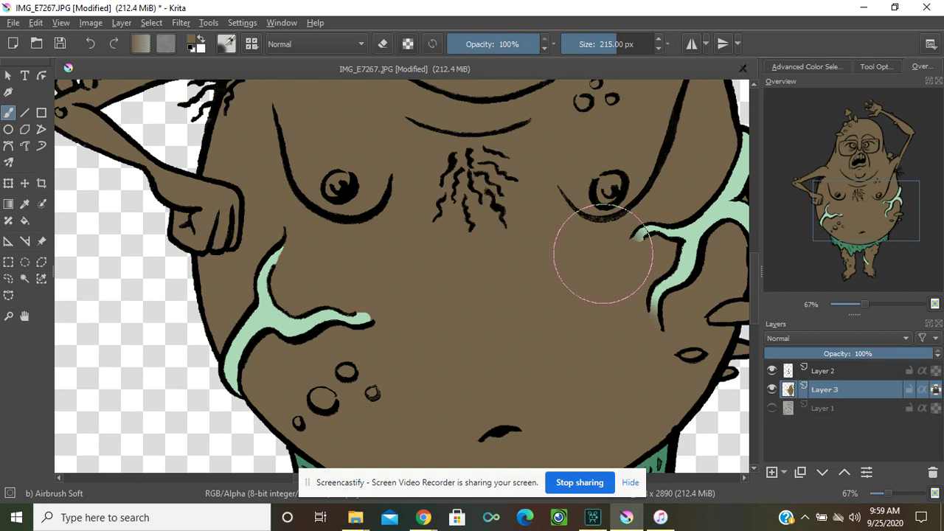
Reduce the airbrush to 110 px and fade the left-hand belly vein's tips and the leg band's lower end into brown.
key(bracketleft)
key(bracketleft)
key(bracketleft)
key(bracketleft)
key(bracketleft)
key(bracketleft)
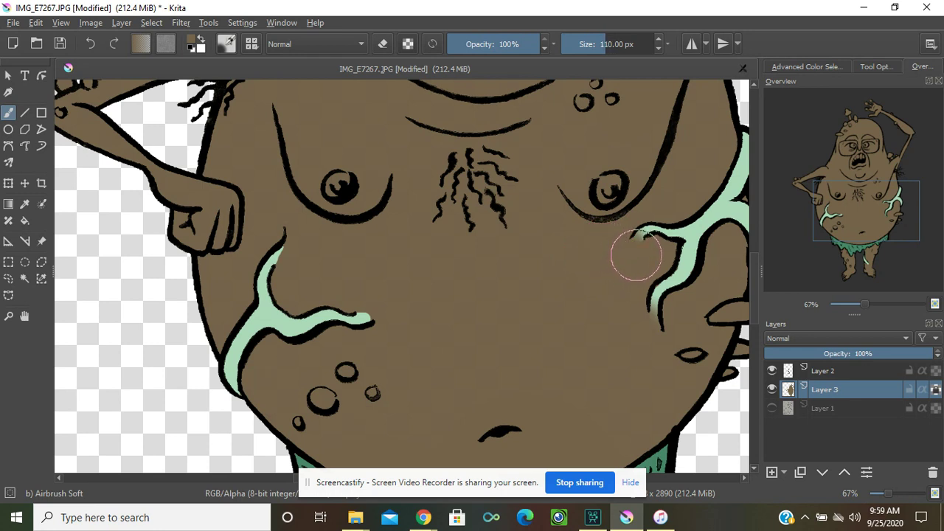
drag(366, 310, 366, 312)
key(ctrl+z)
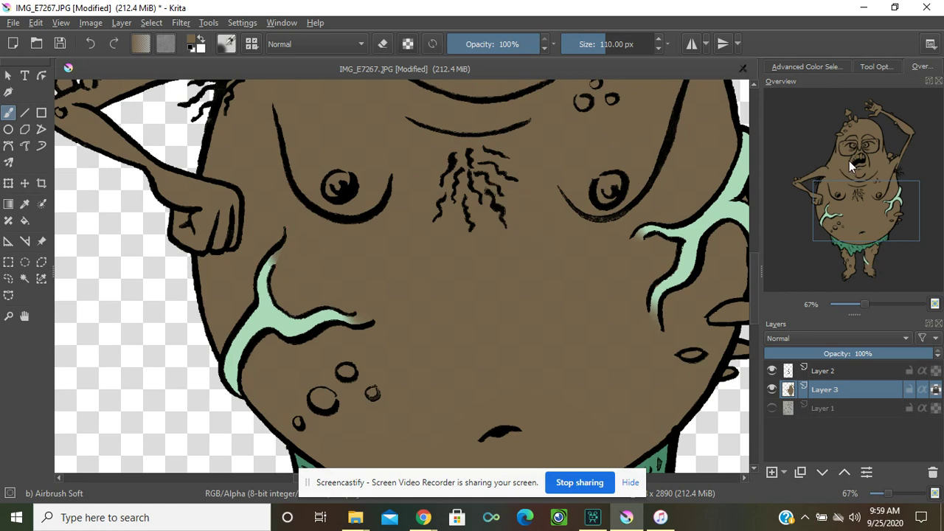
drag(847, 208, 848, 276)
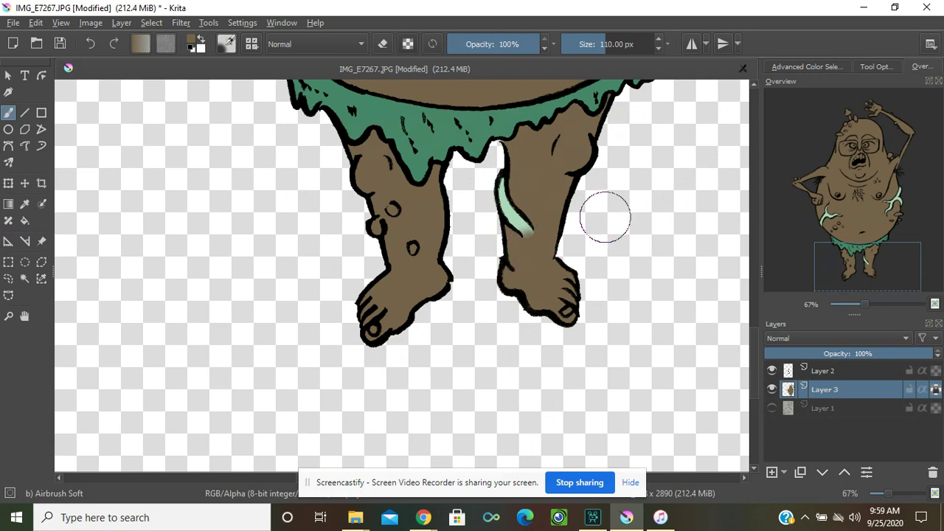
Swap the brush colour to white and paint both eyeballs with the Basic-5 Size preset at 40 px.
drag(885, 265, 892, 142)
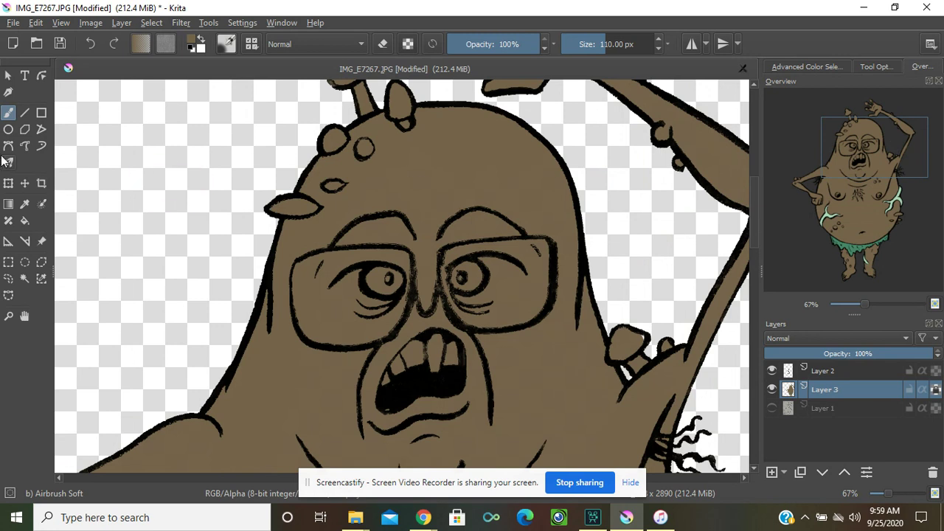
click(202, 39)
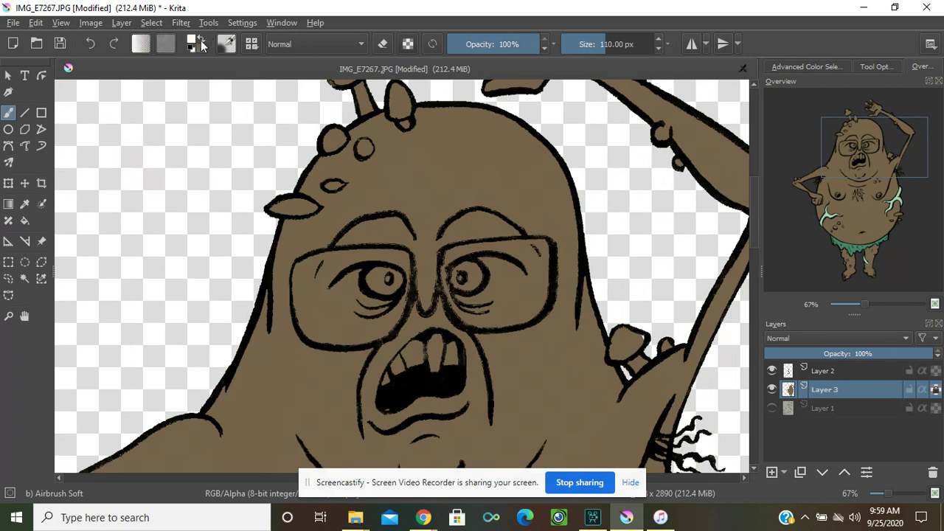
key(bracketleft)
key(bracketleft)
key(bracketleft)
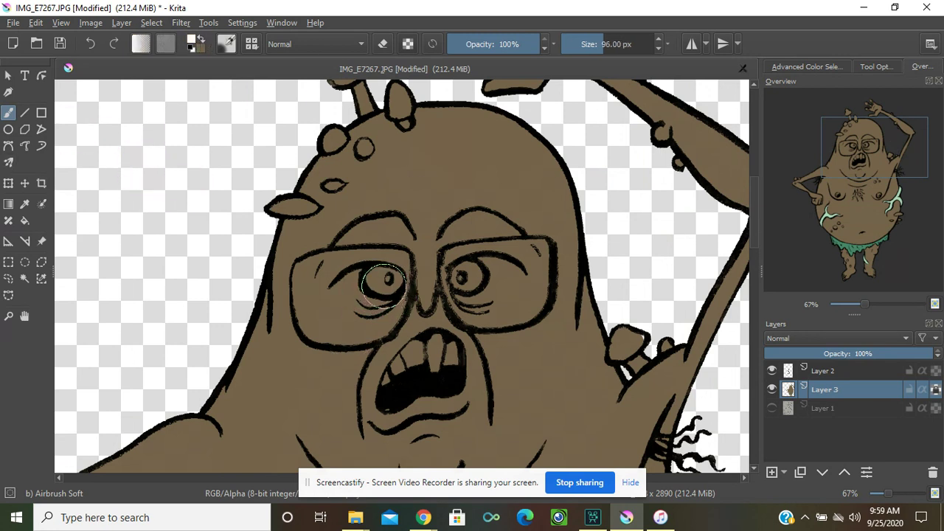
click(228, 45)
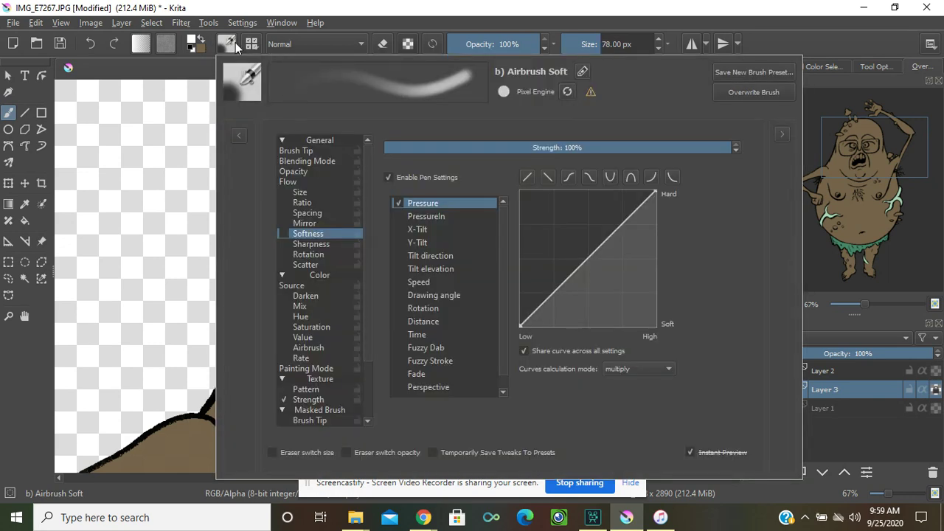
click(253, 45)
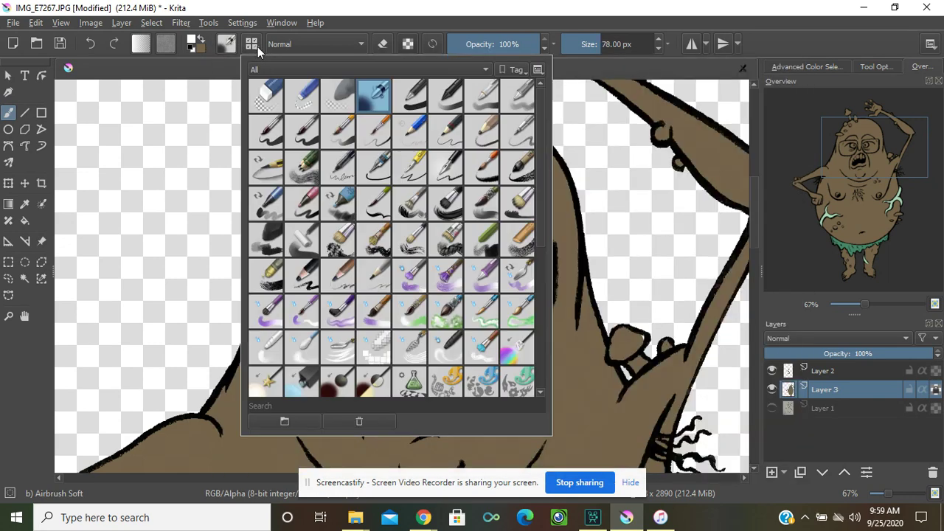
click(265, 138)
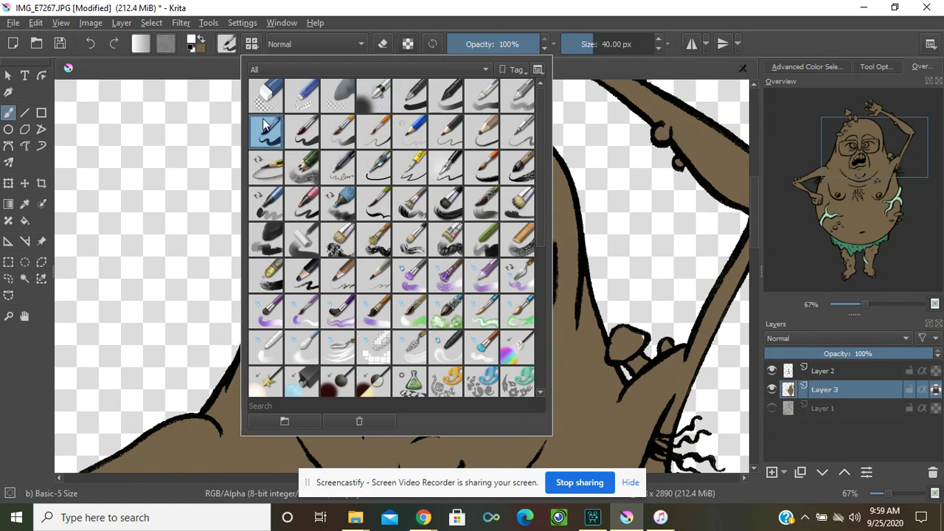
click(374, 27)
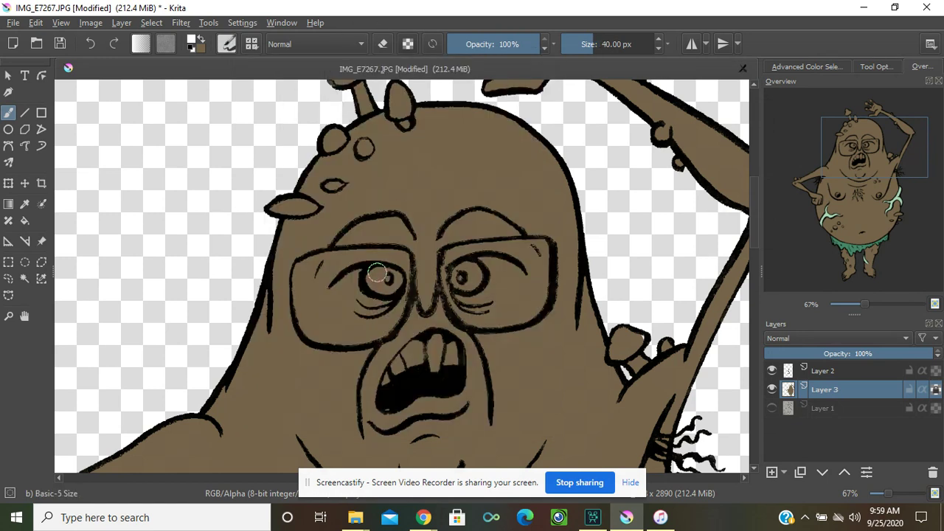
mouse_move(376, 272)
mouse_down()
mouse_move(368, 278)
mouse_move(473, 282)
mouse_move(467, 267)
mouse_up()
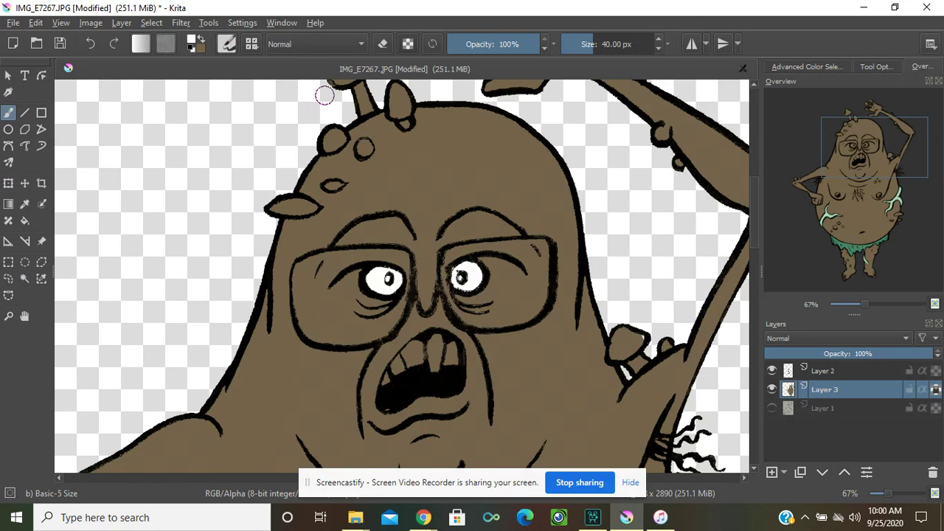
Set the brush colour to light yellow-green and paint the teeth in the open mouth.
click(193, 41)
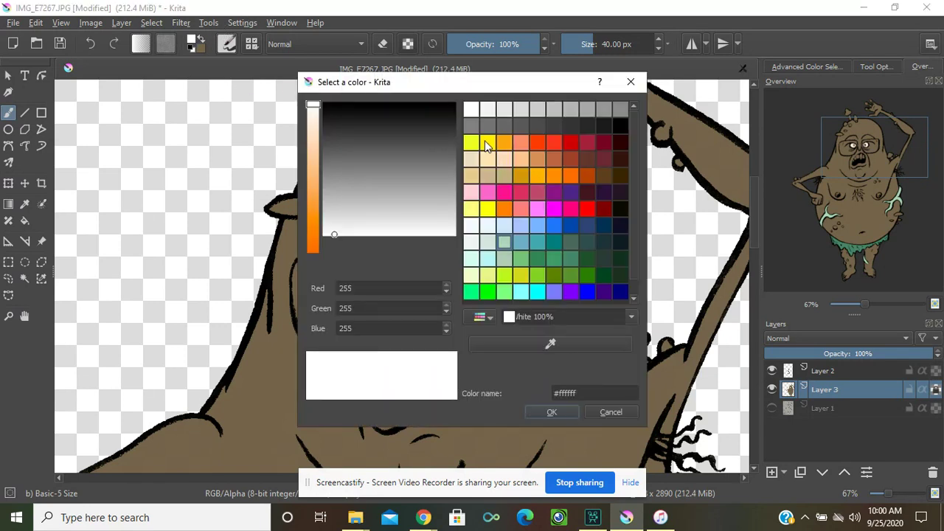
click(488, 276)
click(574, 413)
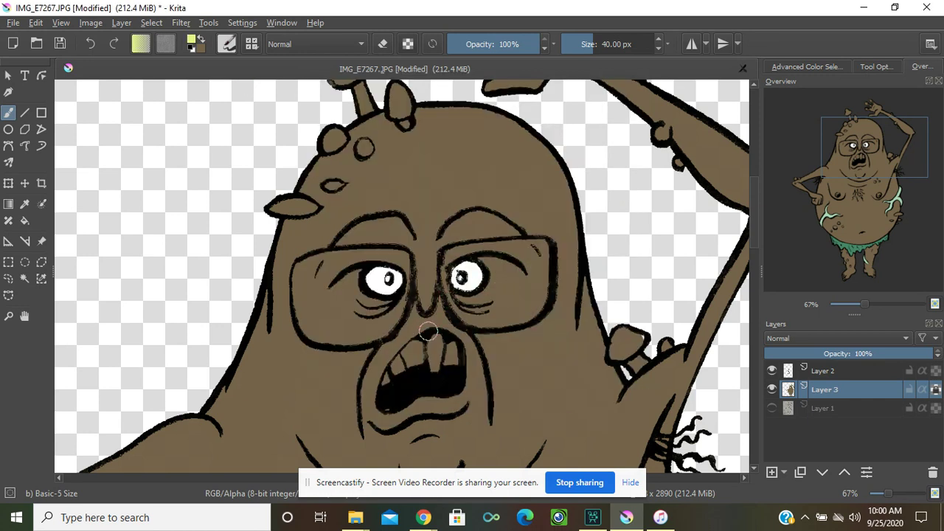
mouse_move(419, 345)
mouse_down()
mouse_move(391, 385)
mouse_move(418, 346)
mouse_move(445, 360)
mouse_move(437, 341)
mouse_move(450, 357)
mouse_up()
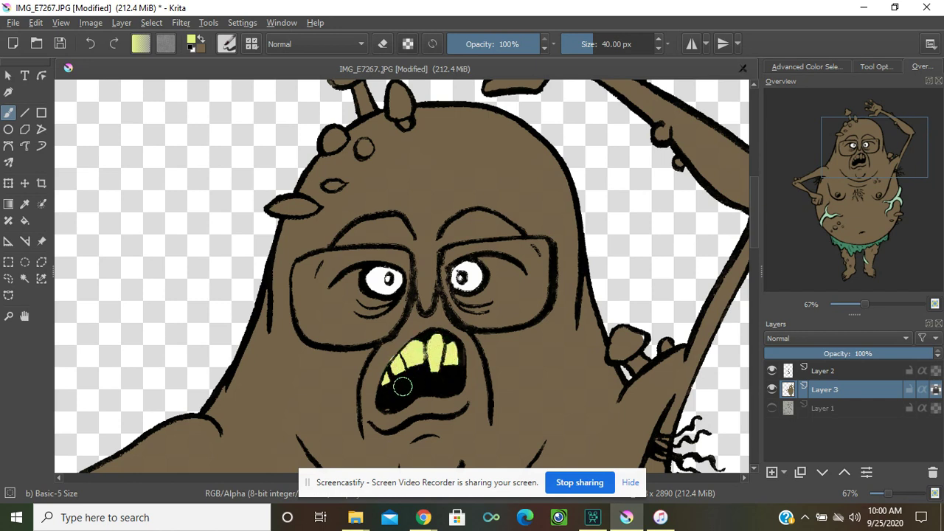
mouse_move(402, 387)
mouse_down()
mouse_move(386, 406)
mouse_move(426, 375)
mouse_up()
Sample the brown skin colour beside the face and return to the freehand brush.
click(25, 206)
click(306, 346)
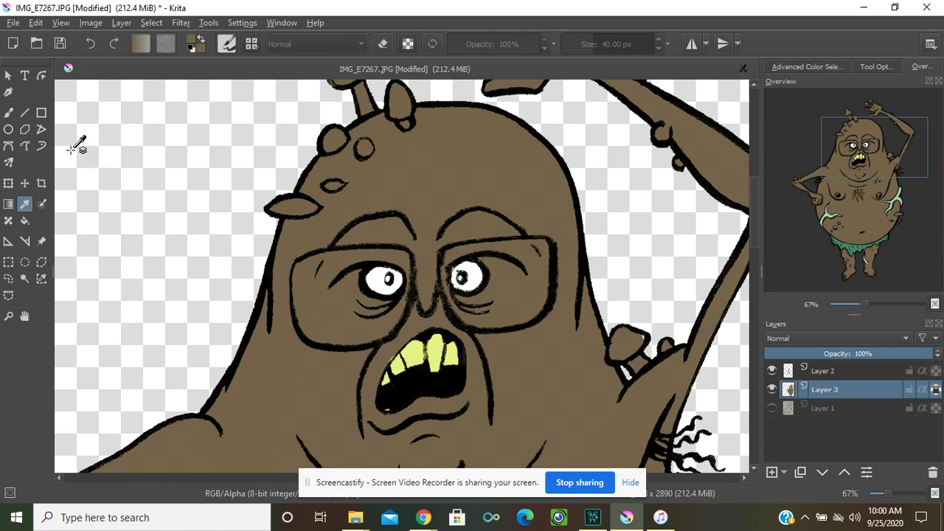
click(7, 112)
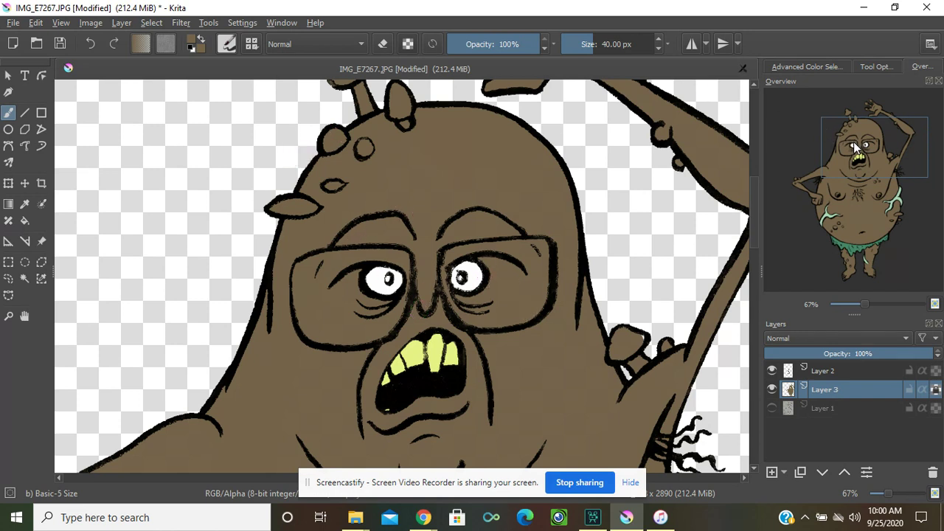
Set the brush colour to pink #c04a6d and paint both nipples on the chest.
drag(853, 142, 834, 185)
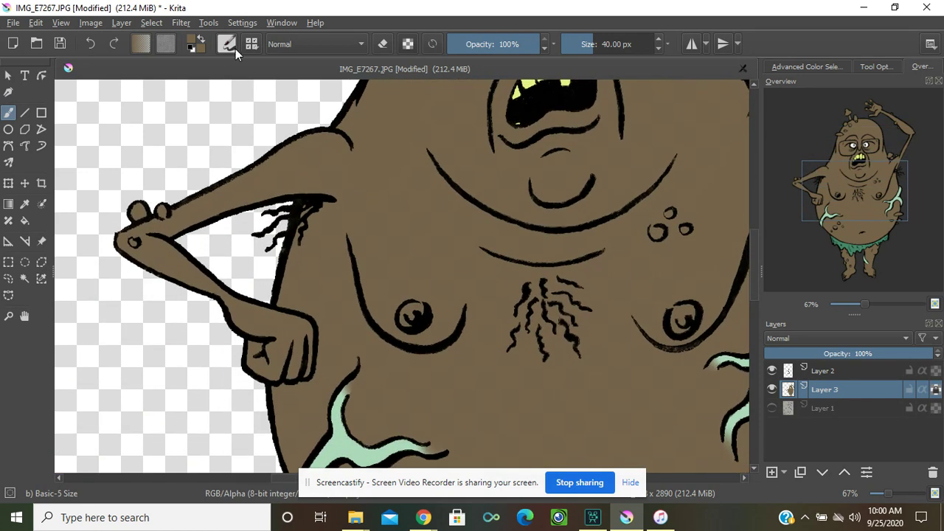
click(194, 41)
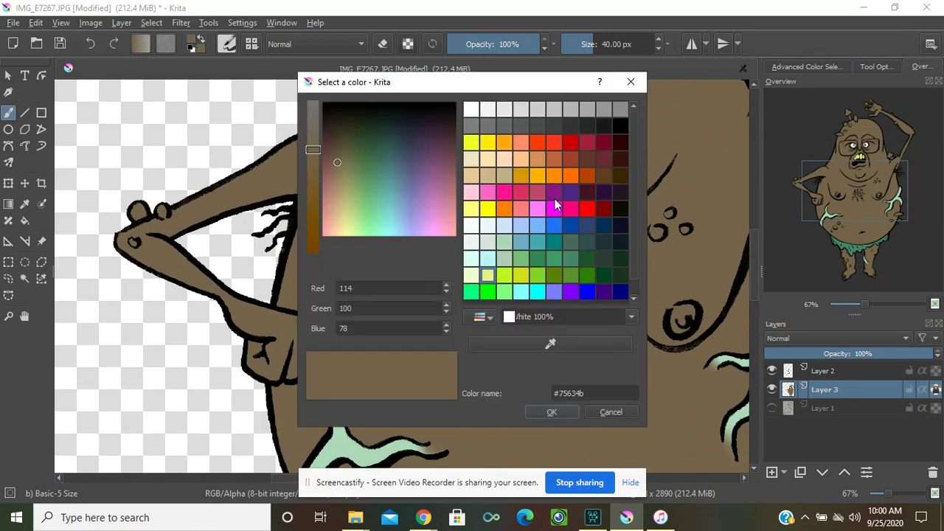
click(535, 191)
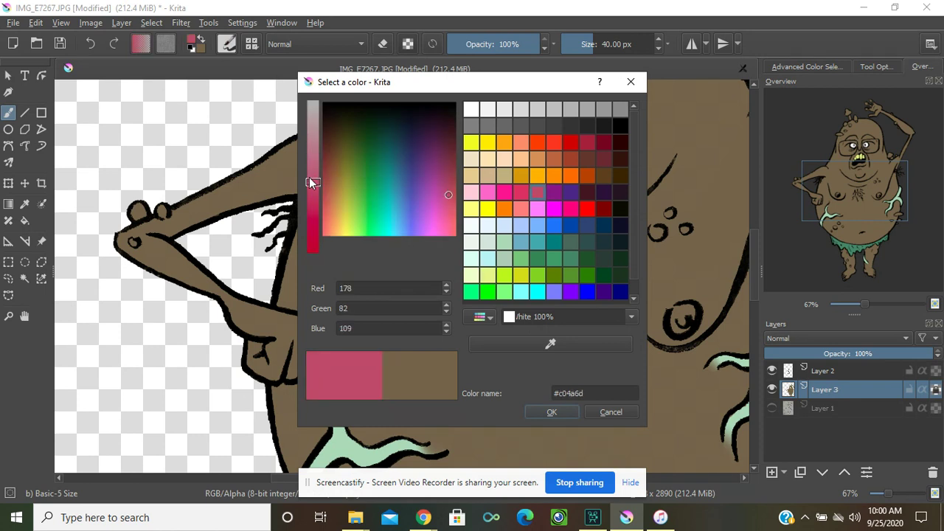
click(547, 412)
mouse_move(404, 318)
mouse_down()
mouse_move(407, 306)
mouse_move(413, 319)
mouse_move(417, 312)
mouse_up()
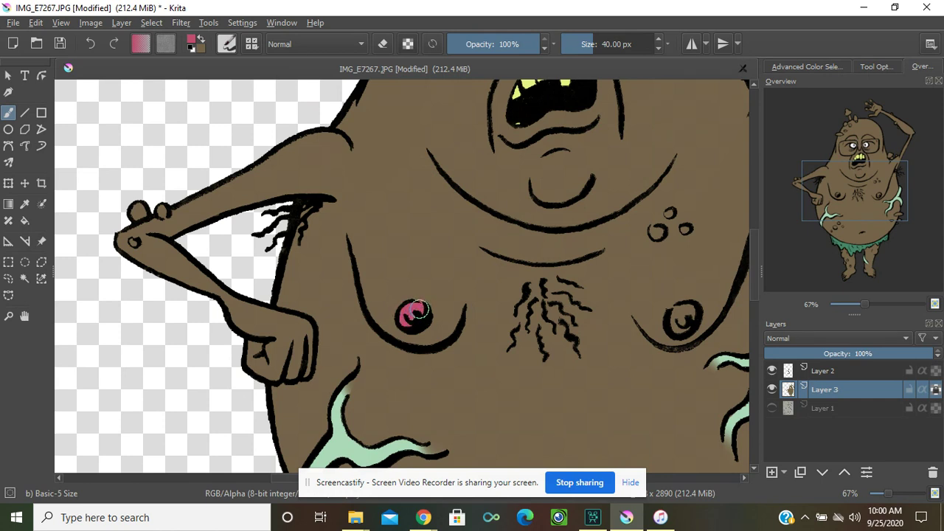
mouse_move(688, 311)
mouse_down()
mouse_move(674, 321)
mouse_move(688, 318)
mouse_up()
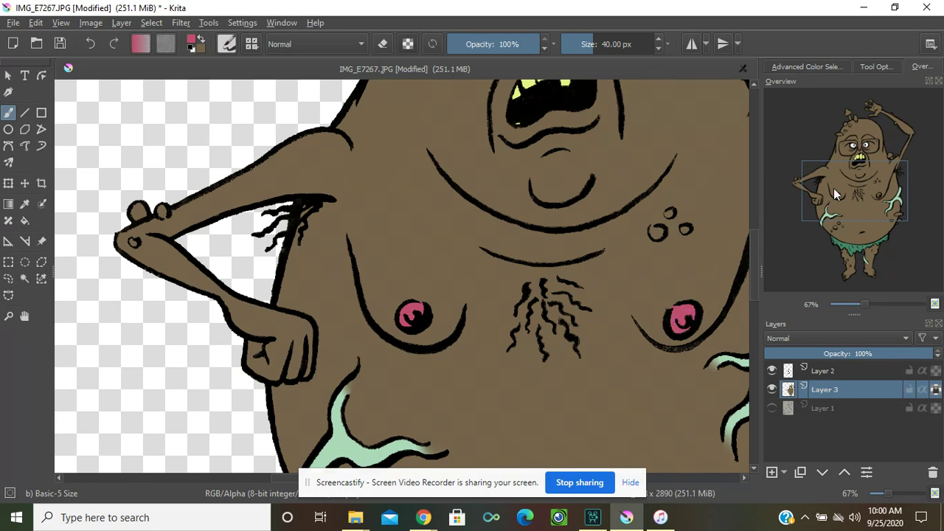
drag(878, 195, 897, 130)
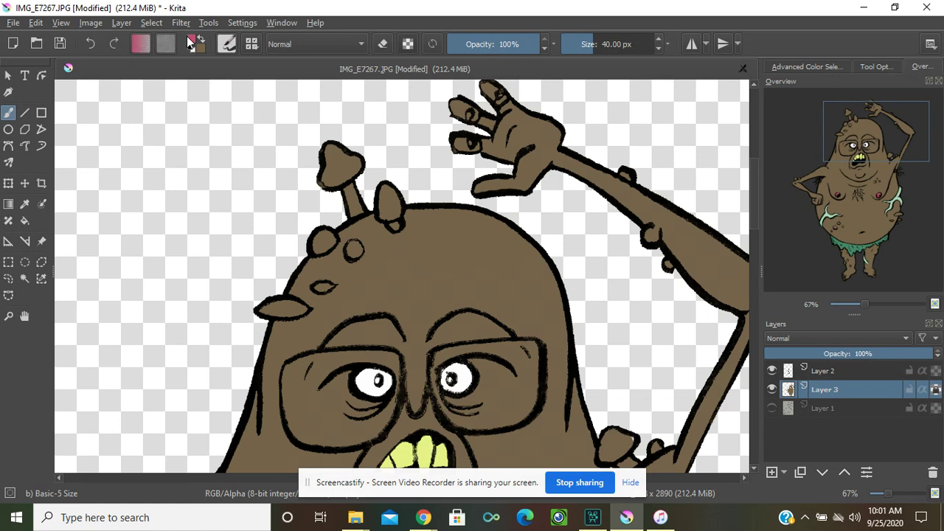
Set the brush colour to off-white #eef5f0 and paint the two pointed growths on the side of the head, using 30 px for the small one.
click(192, 42)
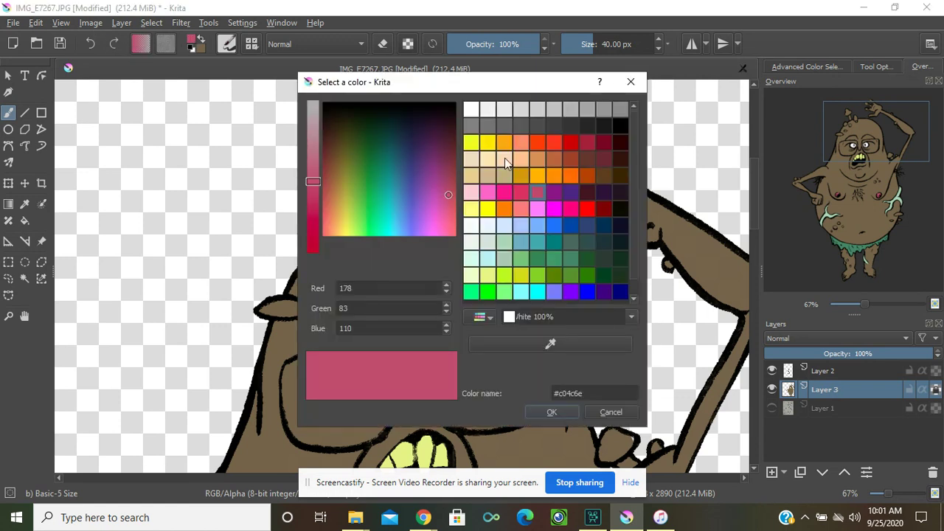
click(472, 243)
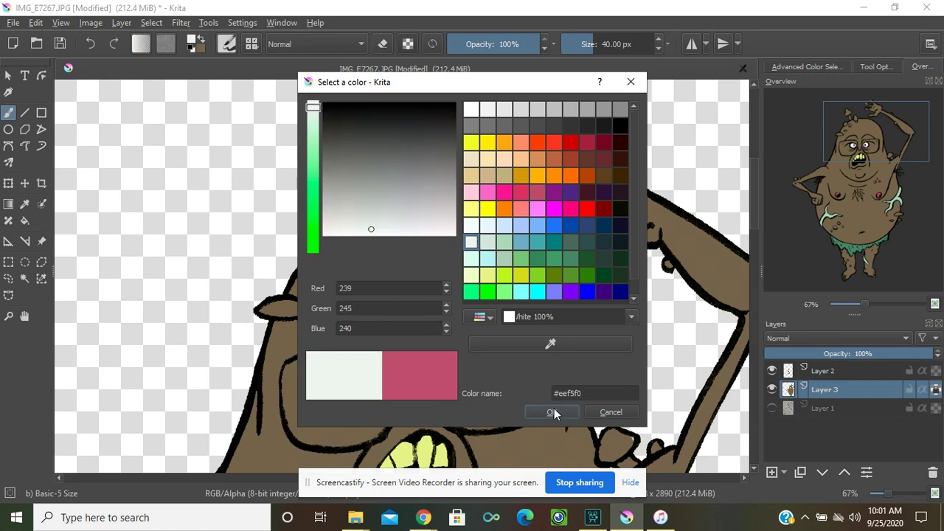
click(553, 413)
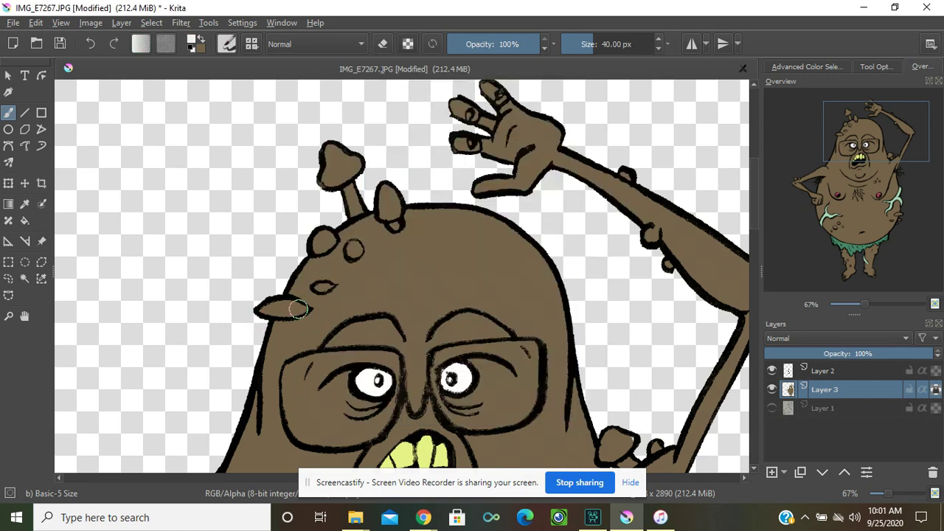
drag(298, 309, 263, 310)
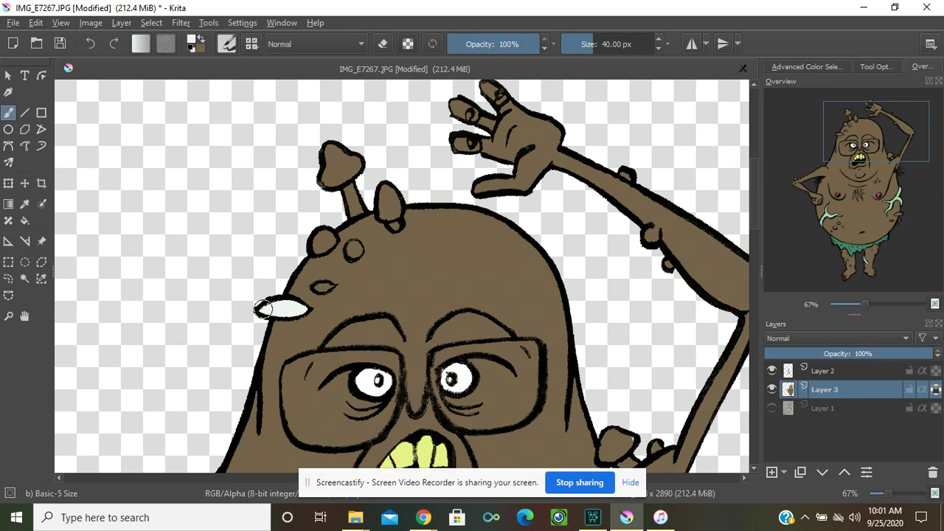
key(bracketleft)
key(bracketleft)
key(bracketleft)
key(bracketleft)
key(bracketleft)
drag(322, 289, 323, 288)
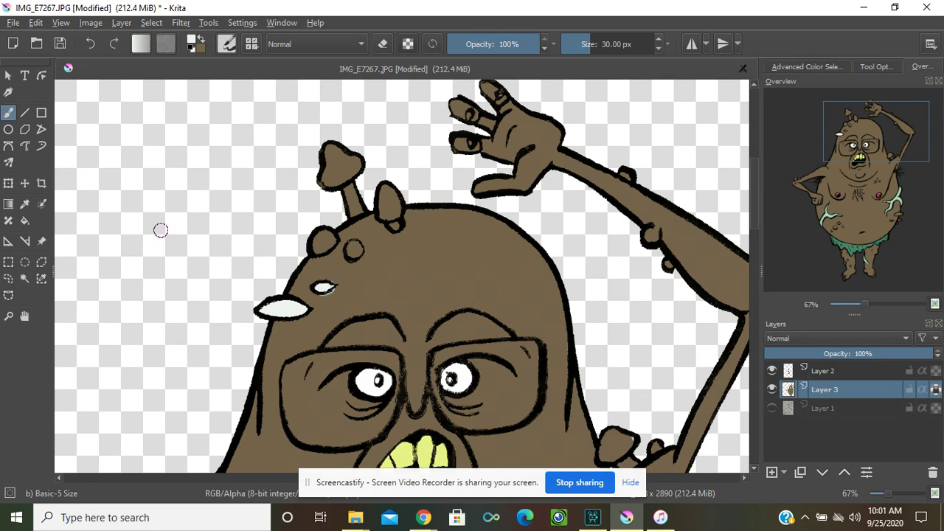
click(24, 203)
click(355, 292)
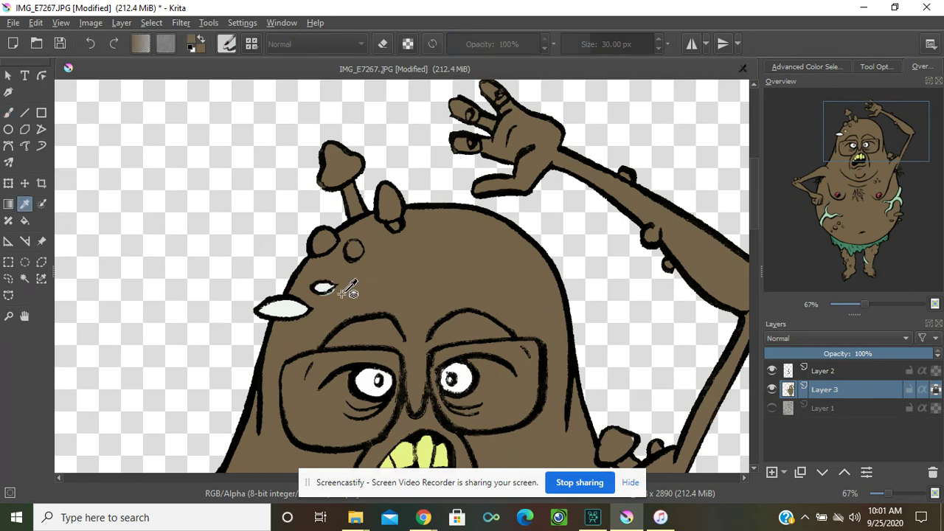
key(b)
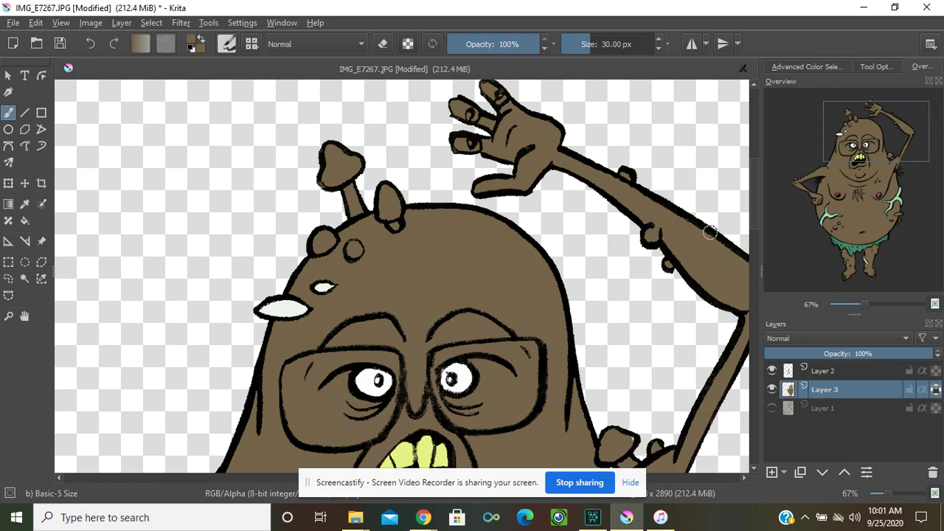
click(25, 205)
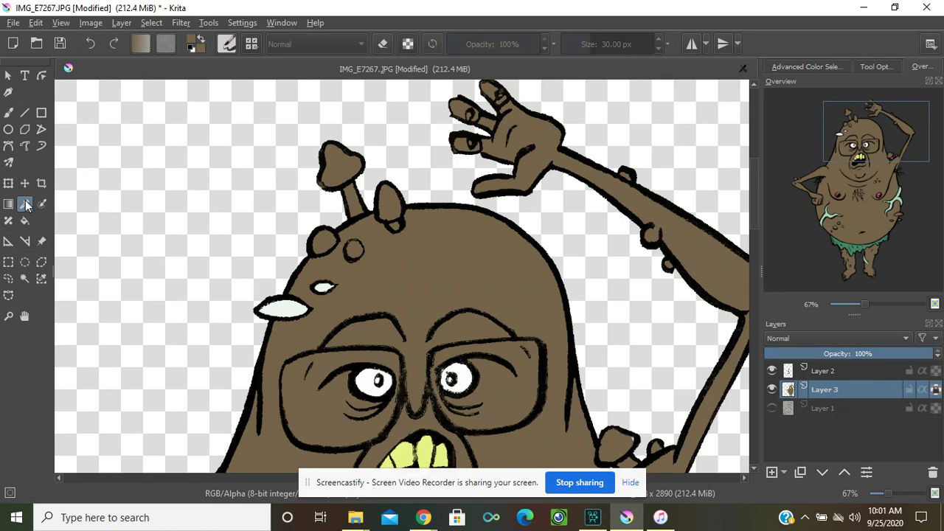
click(280, 302)
key(b)
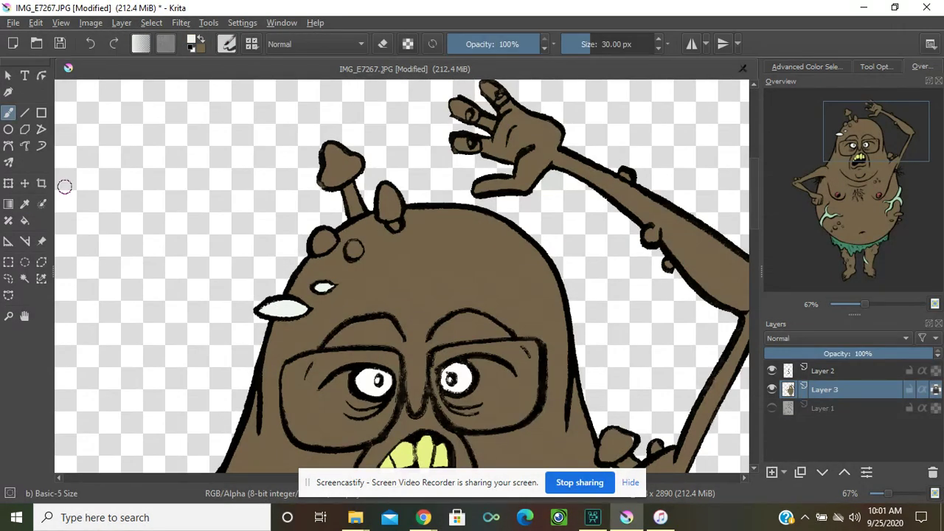
Paint the three growths protruding from the belly's side off-white, plus the small oval beside them with a 22 px brush.
drag(860, 149, 878, 229)
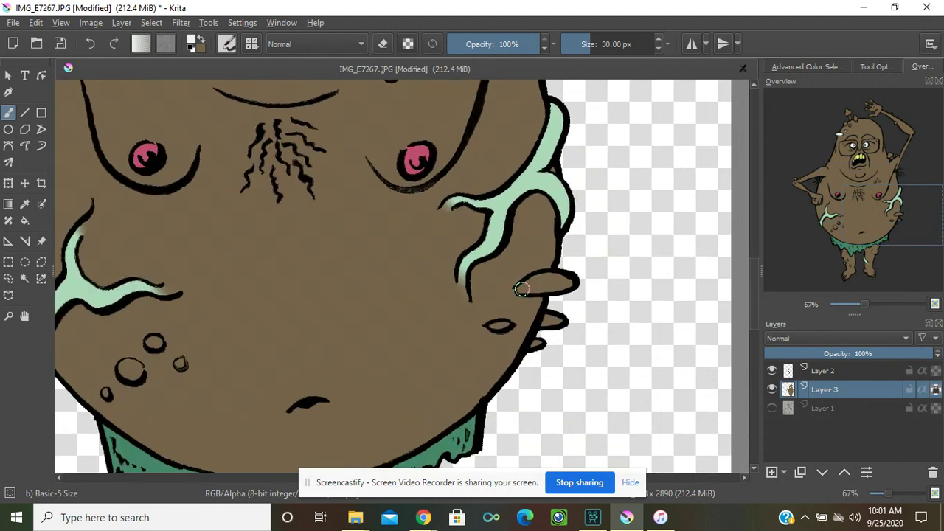
mouse_move(518, 288)
mouse_down()
mouse_move(566, 283)
mouse_move(532, 283)
mouse_move(544, 279)
mouse_move(578, 284)
mouse_move(541, 339)
mouse_up()
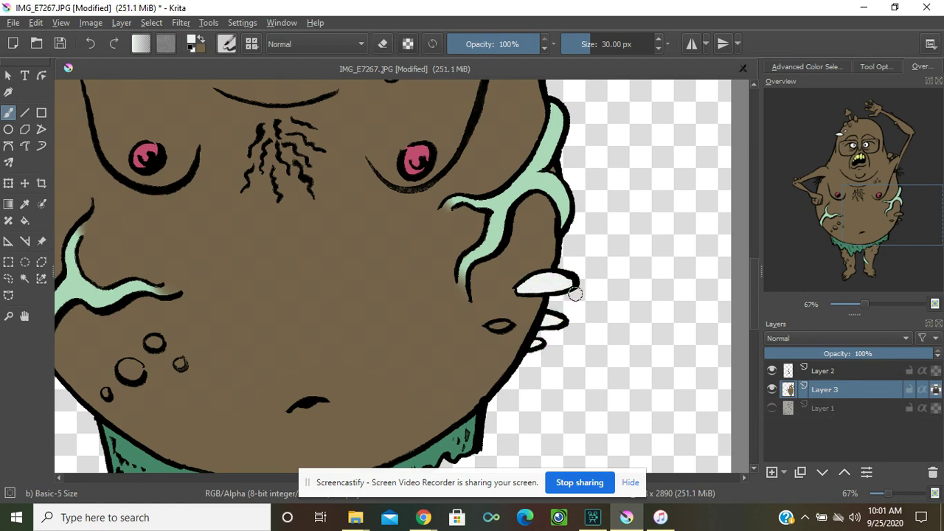
key(bracketleft)
drag(492, 326, 504, 329)
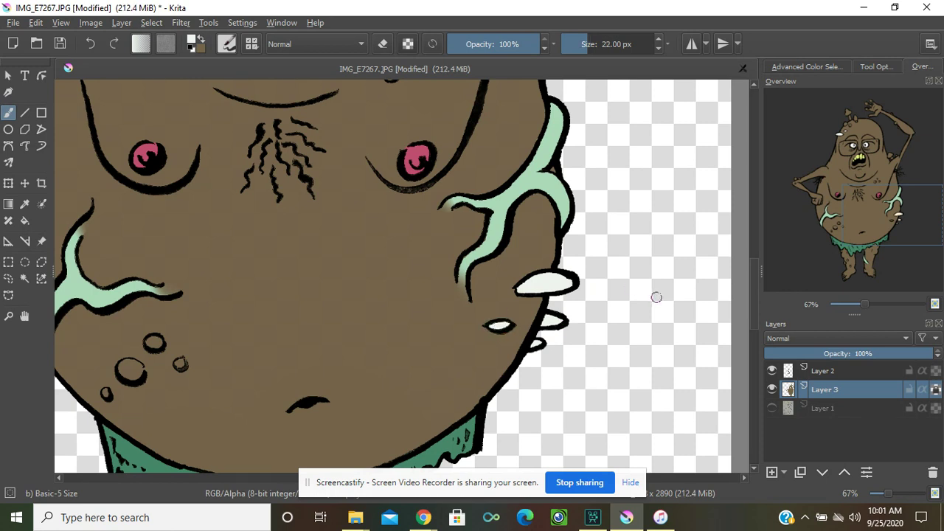
Set the brush colour to red #b7260d and paint the two mushroom caps and two round bumps on the head.
drag(861, 203, 838, 108)
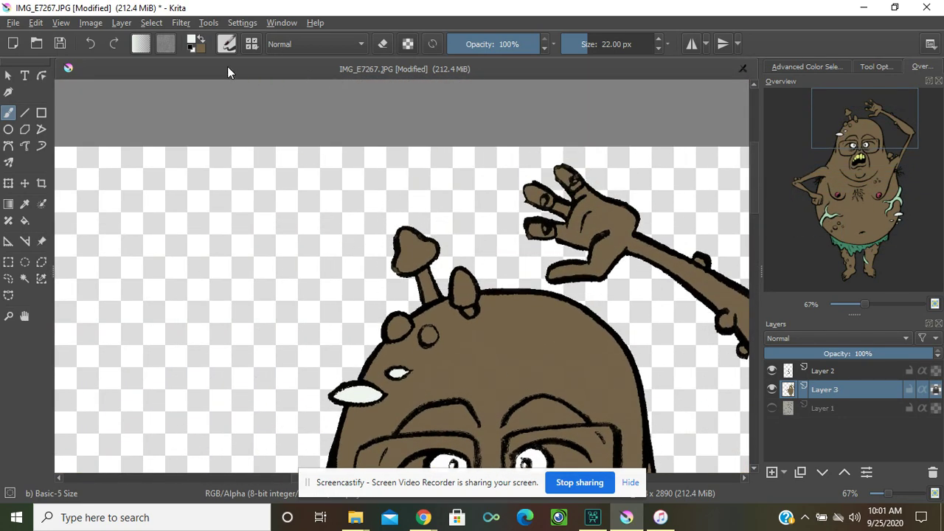
click(194, 42)
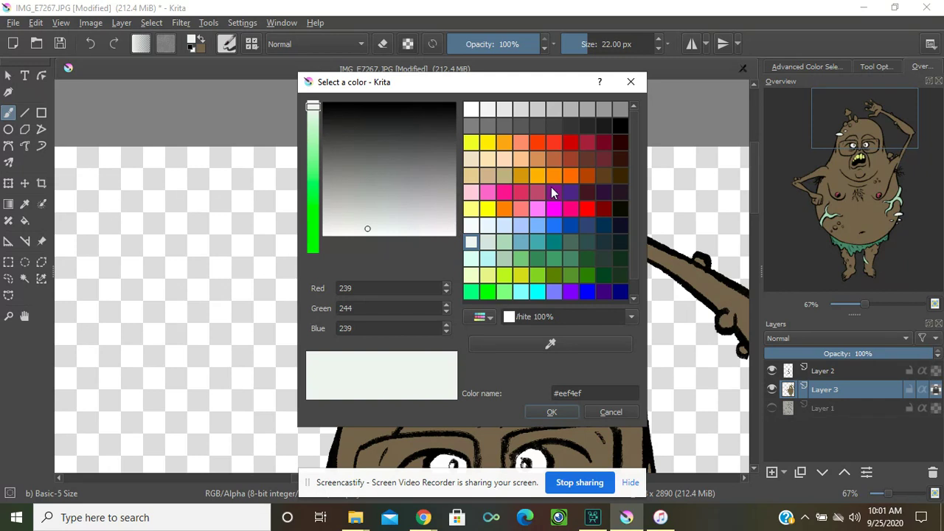
click(604, 144)
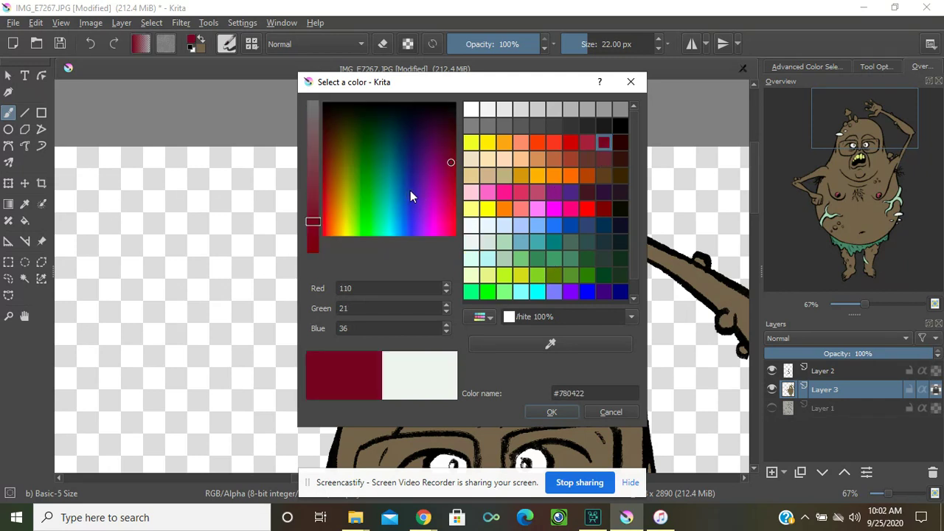
drag(329, 203, 323, 184)
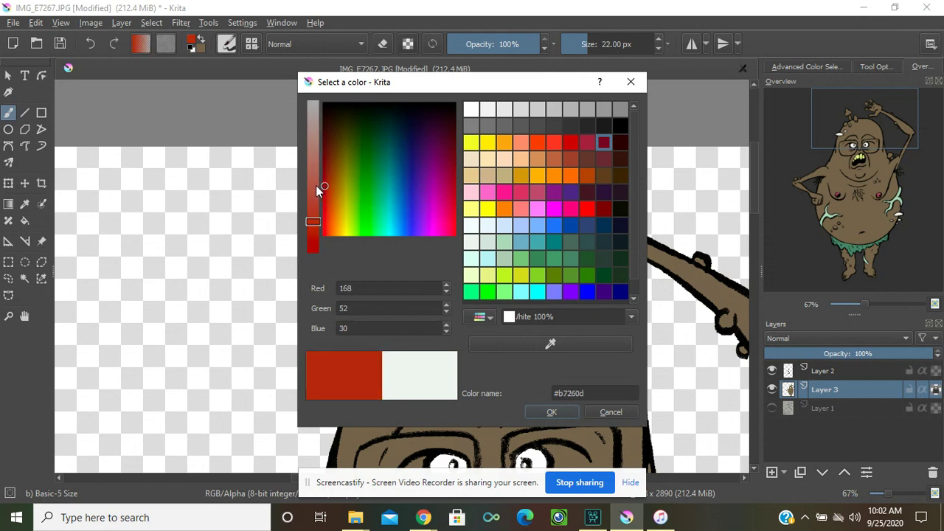
click(553, 412)
mouse_move(398, 236)
mouse_down()
mouse_move(399, 270)
mouse_move(434, 247)
mouse_move(414, 266)
mouse_move(427, 239)
mouse_move(412, 237)
mouse_move(405, 260)
mouse_move(403, 235)
mouse_up()
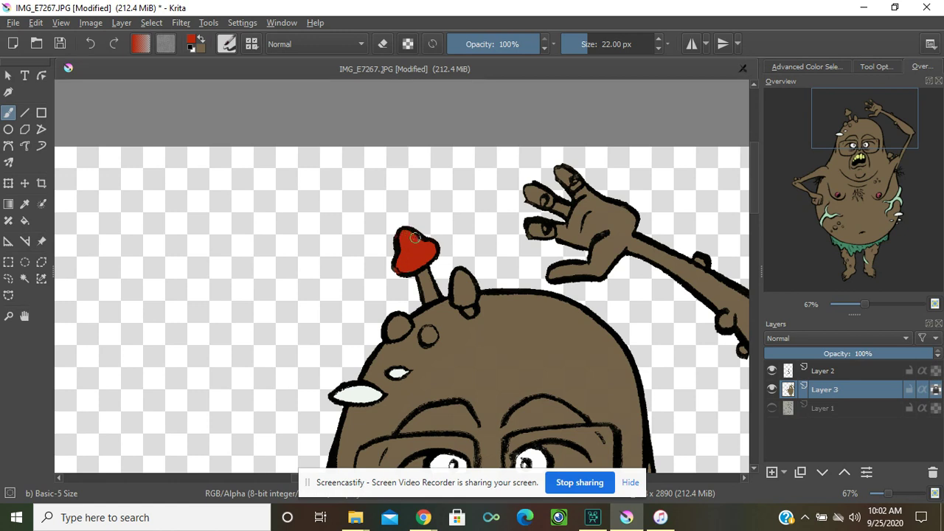
mouse_move(458, 274)
mouse_down()
mouse_move(459, 304)
mouse_move(471, 292)
mouse_move(461, 272)
mouse_move(462, 302)
mouse_up()
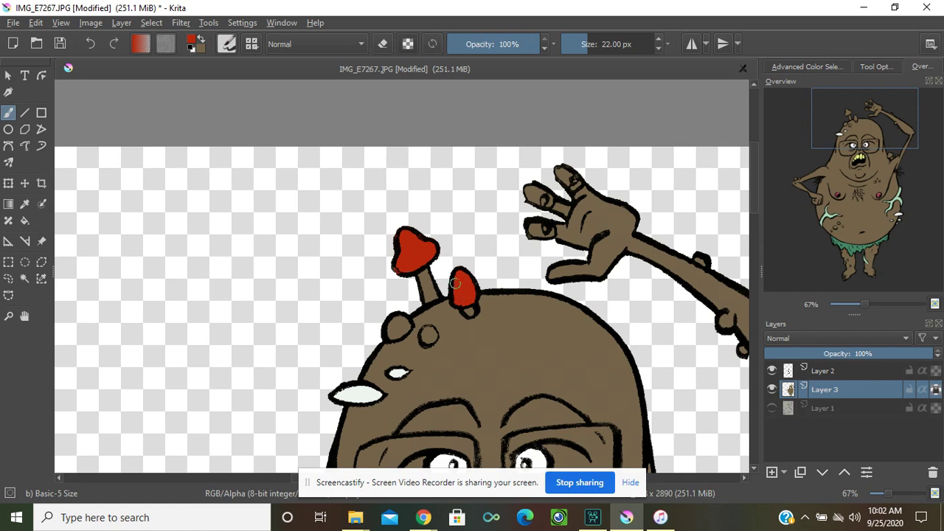
mouse_move(400, 318)
mouse_down()
mouse_move(389, 334)
mouse_move(402, 328)
mouse_up()
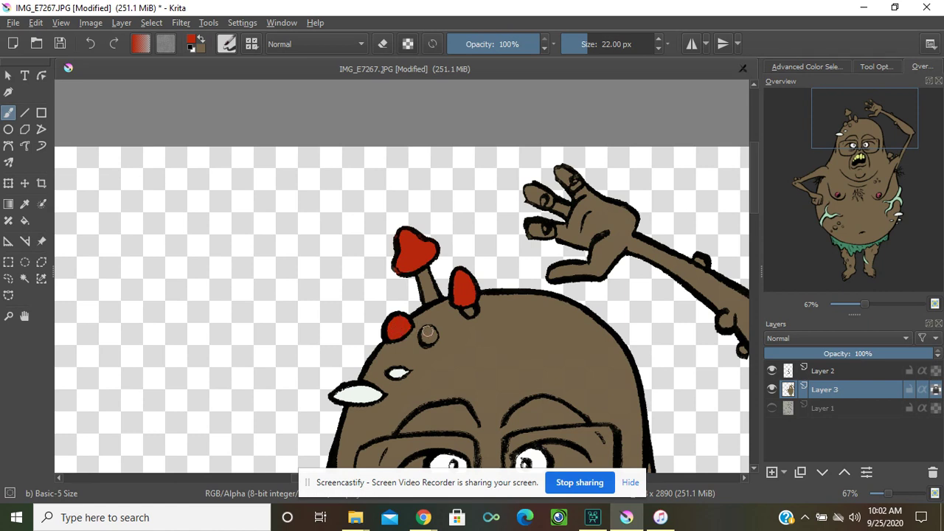
click(428, 334)
drag(427, 338, 431, 340)
Paint the three bumps along the raised arm red.
click(699, 258)
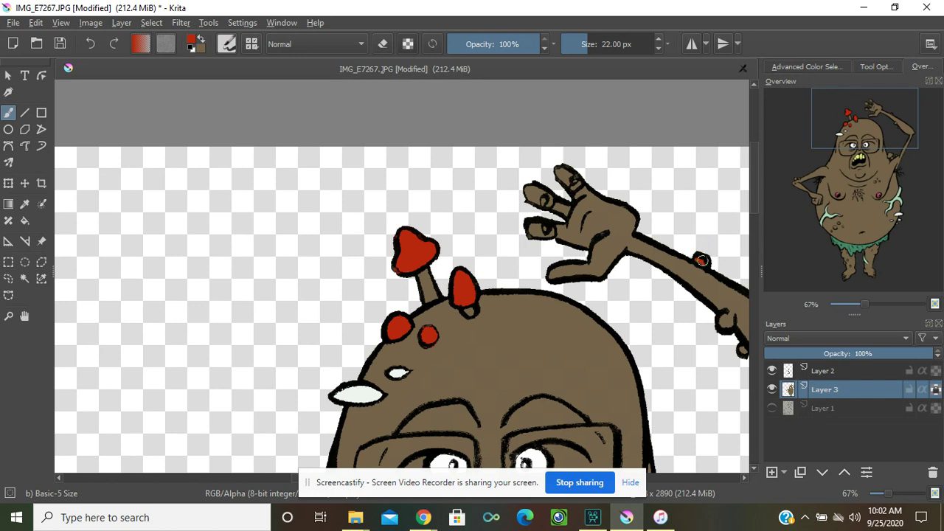
drag(881, 134, 901, 149)
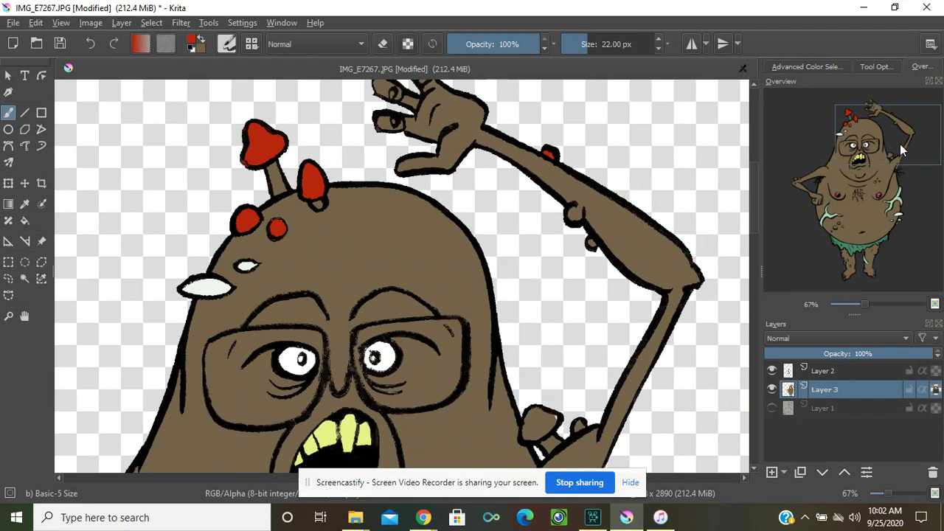
click(574, 214)
click(590, 244)
Paint the large and small mushroom caps on the shoulder of the raised arm red.
drag(858, 127, 852, 164)
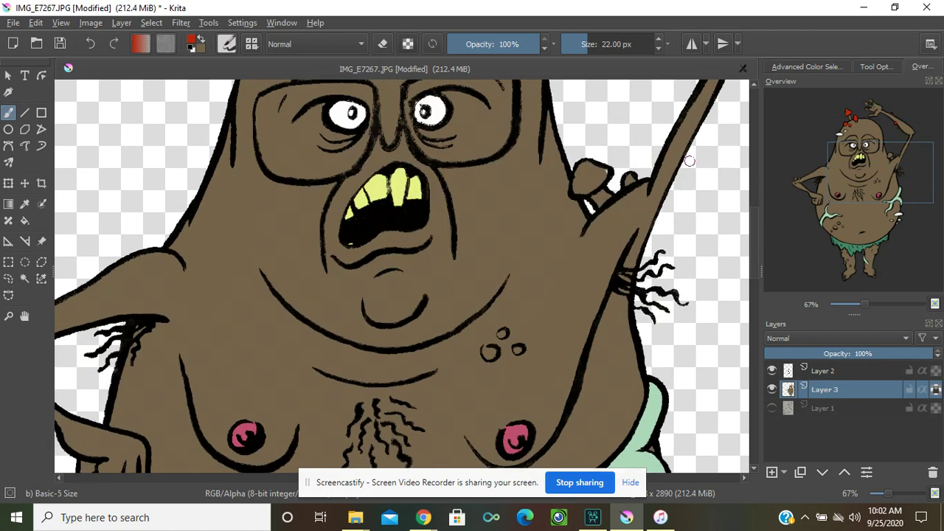
click(627, 180)
drag(627, 180, 636, 175)
mouse_move(605, 168)
mouse_down()
mouse_move(582, 191)
mouse_move(581, 170)
mouse_move(599, 169)
mouse_move(585, 180)
mouse_up()
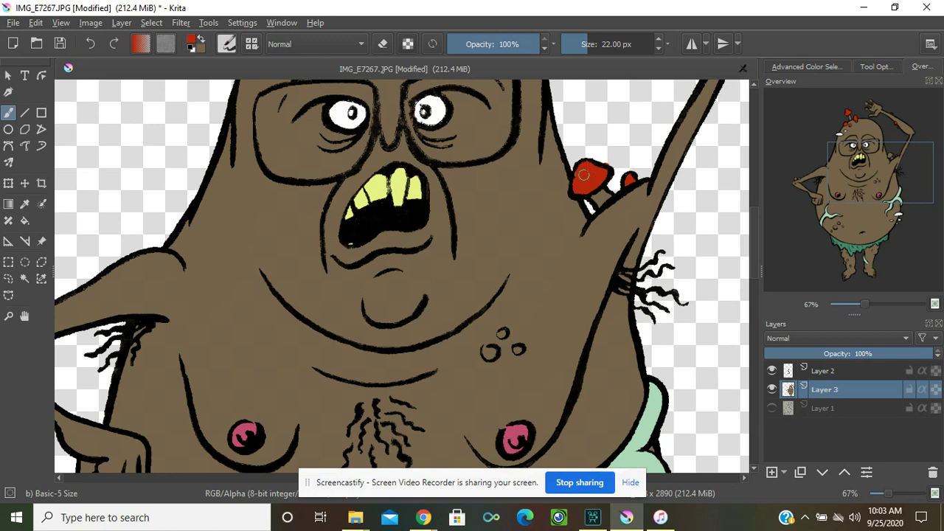
key(e)
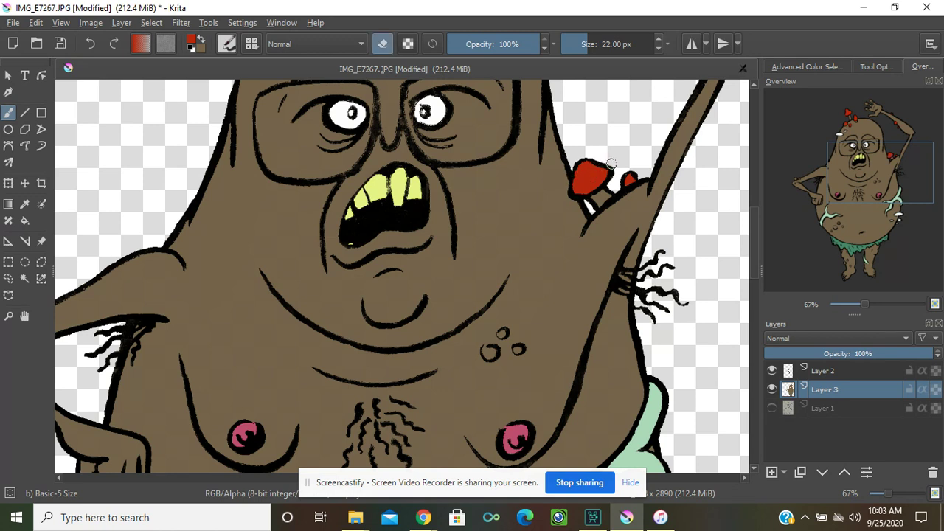
key(e)
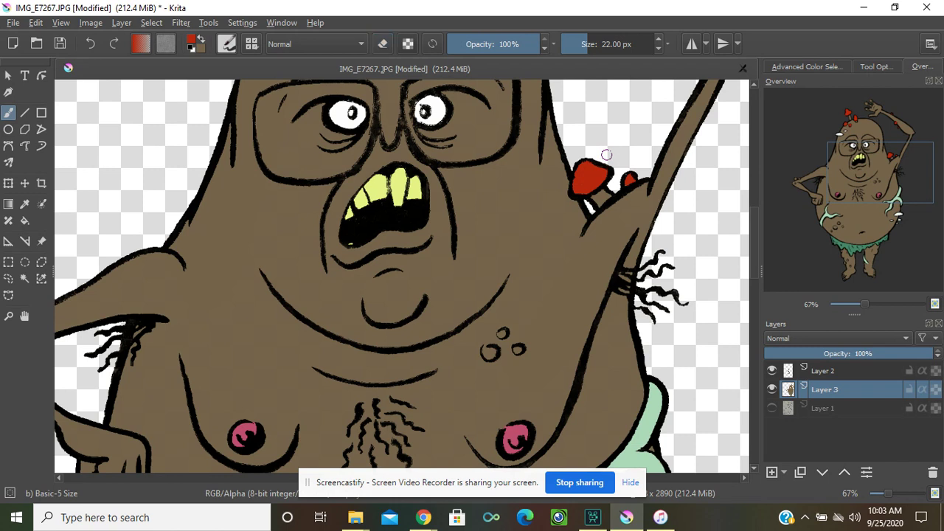
Paint the round spots on the chest and the bumps on the bent arm's elbow red.
click(935, 390)
click(490, 352)
click(519, 349)
drag(908, 176, 831, 183)
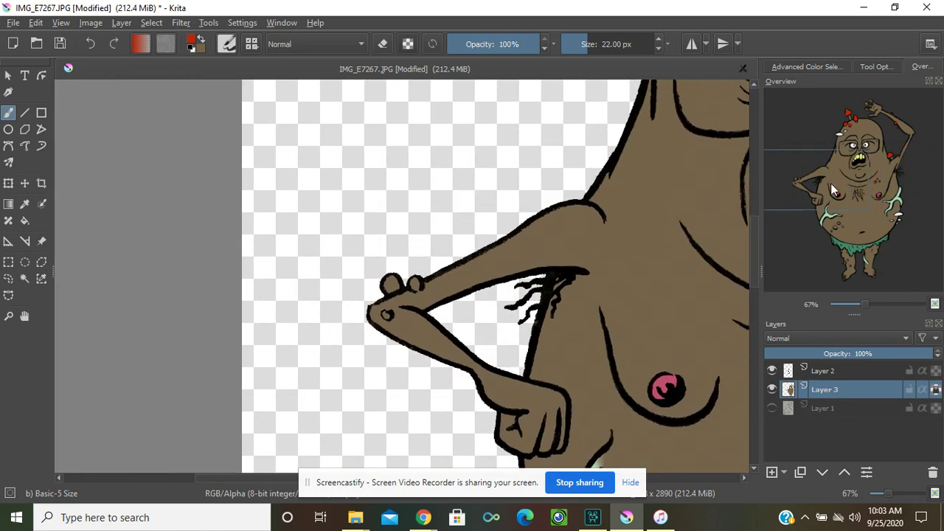
click(413, 284)
click(392, 285)
click(390, 284)
Paint the four round spots on the belly below the green vein red.
drag(839, 167, 846, 212)
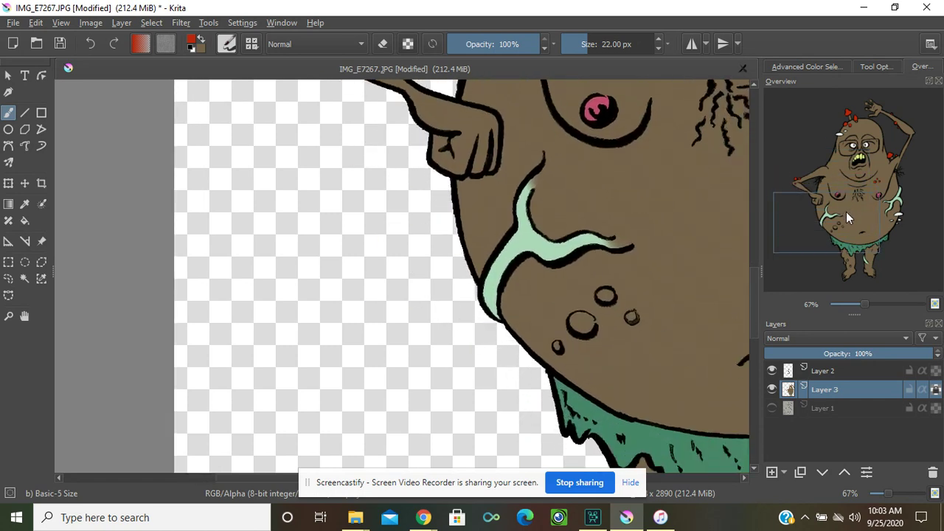
click(606, 296)
click(632, 317)
click(574, 322)
mouse_move(577, 328)
mouse_down()
mouse_move(590, 323)
mouse_move(579, 318)
mouse_up()
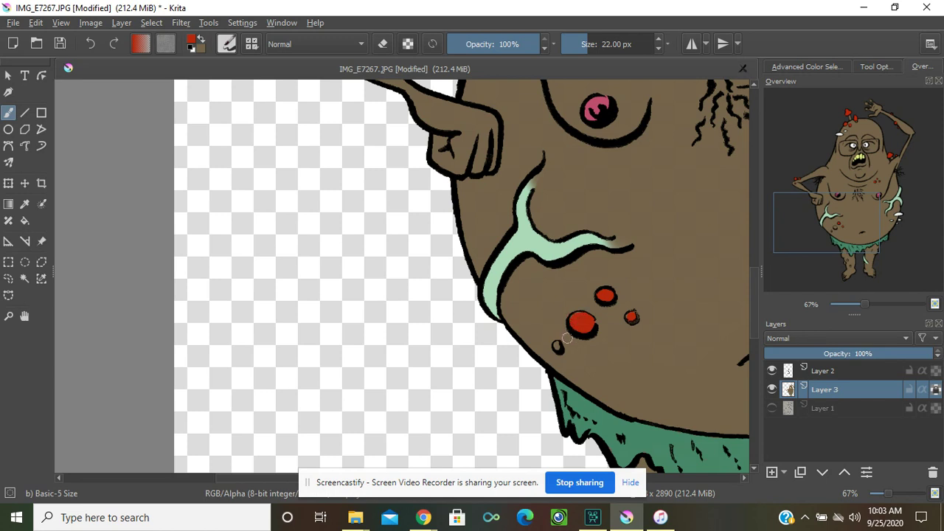
drag(562, 342, 558, 346)
Paint the three bumps on the leg below the shorts red.
drag(854, 202, 857, 248)
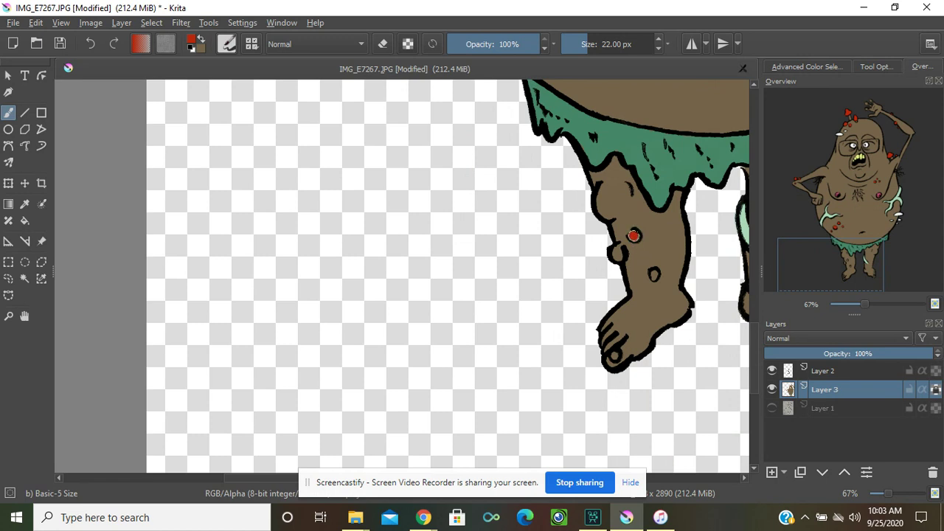
click(616, 253)
click(655, 274)
Sample the off-white of the head growth, darken it to light grey #cfd3cf and paint the two mushroom stems on the head.
drag(796, 263, 875, 142)
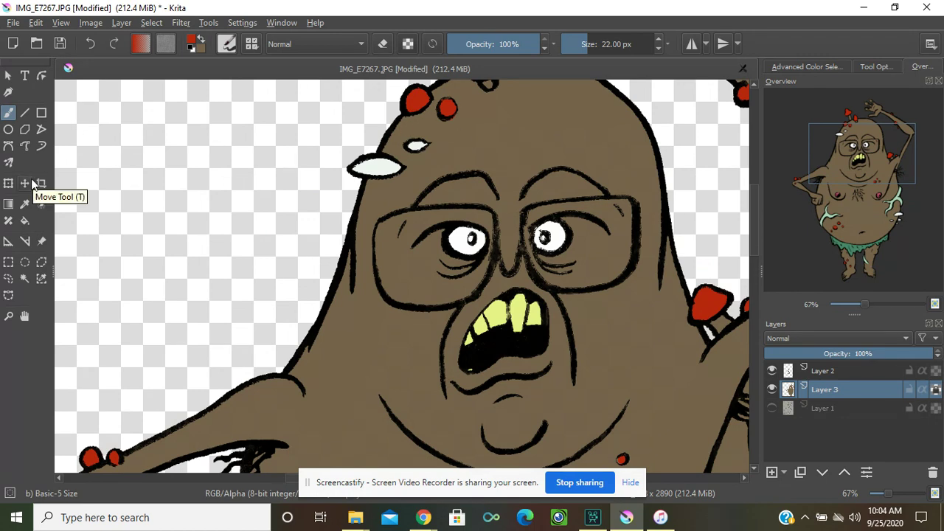
key(p)
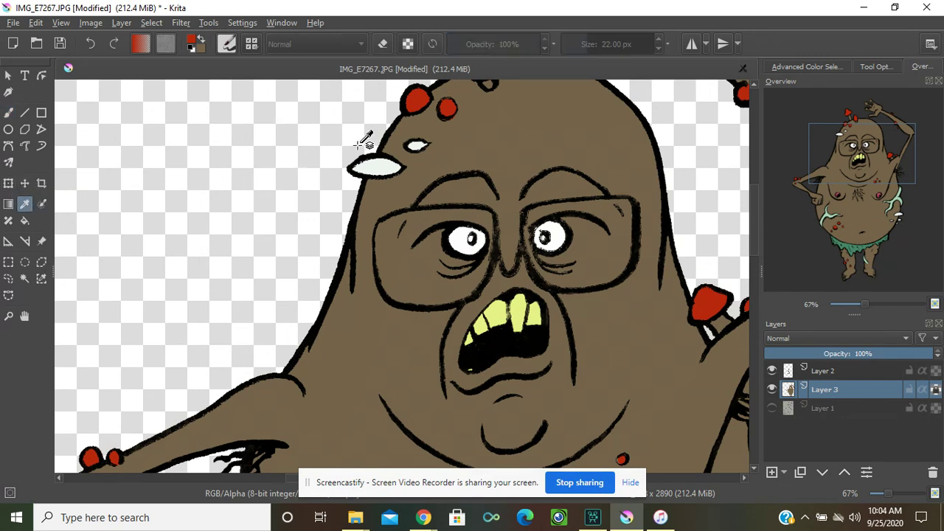
click(376, 166)
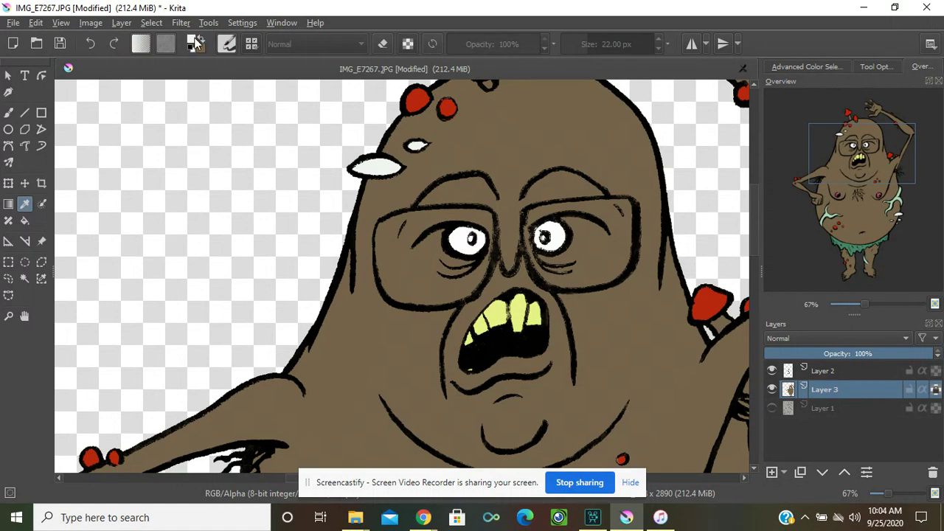
click(195, 42)
drag(369, 231, 362, 211)
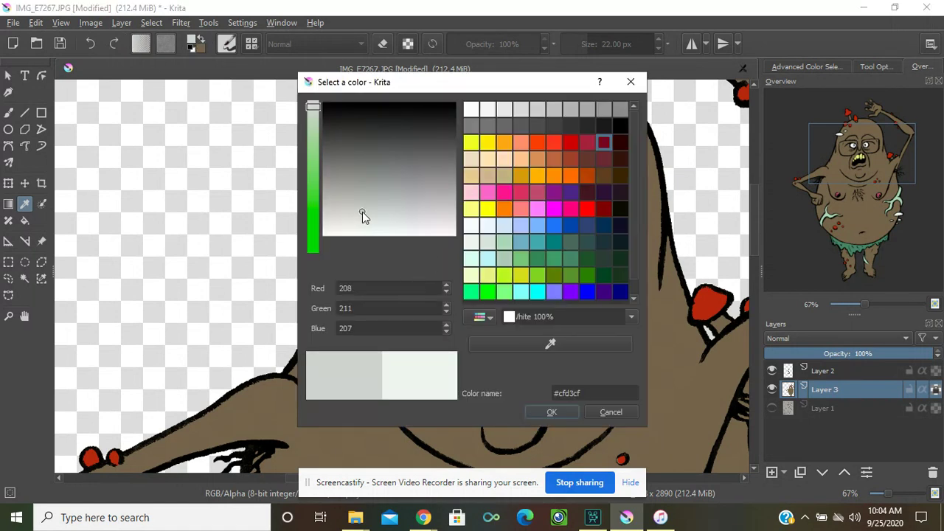
click(551, 413)
key(b)
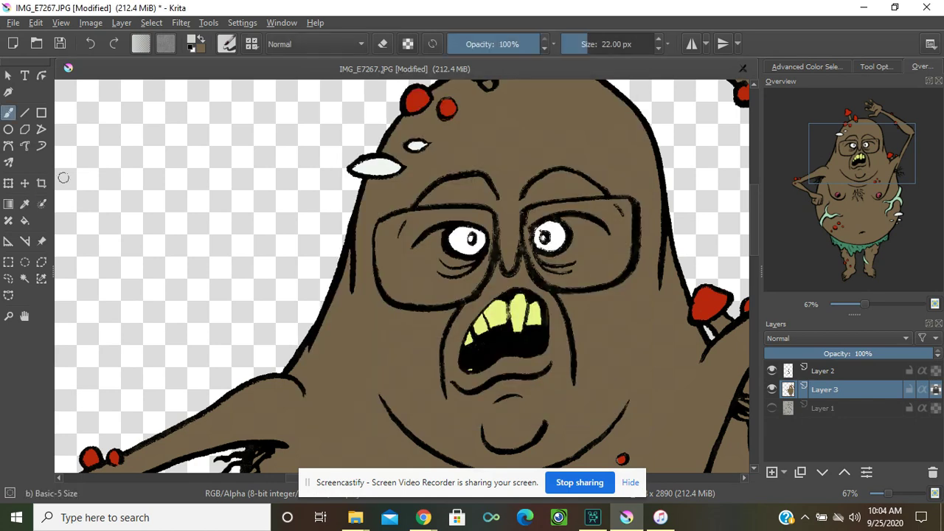
drag(852, 182, 843, 159)
mouse_move(492, 198)
mouse_down()
mouse_move(506, 184)
mouse_move(502, 210)
mouse_move(552, 232)
mouse_move(547, 226)
mouse_up()
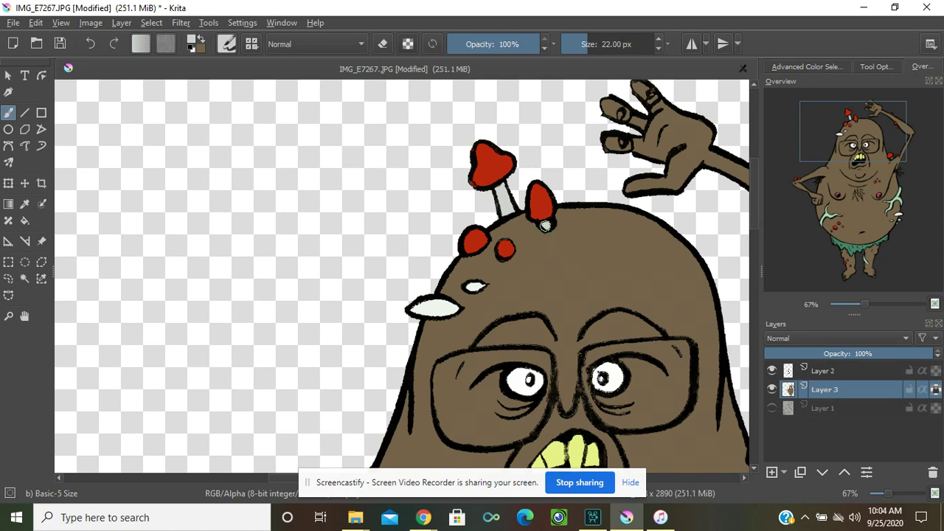
Hide the ink line layer, Layer 2, and select the white of the left-hand eye on Layer 3.
drag(879, 138, 914, 171)
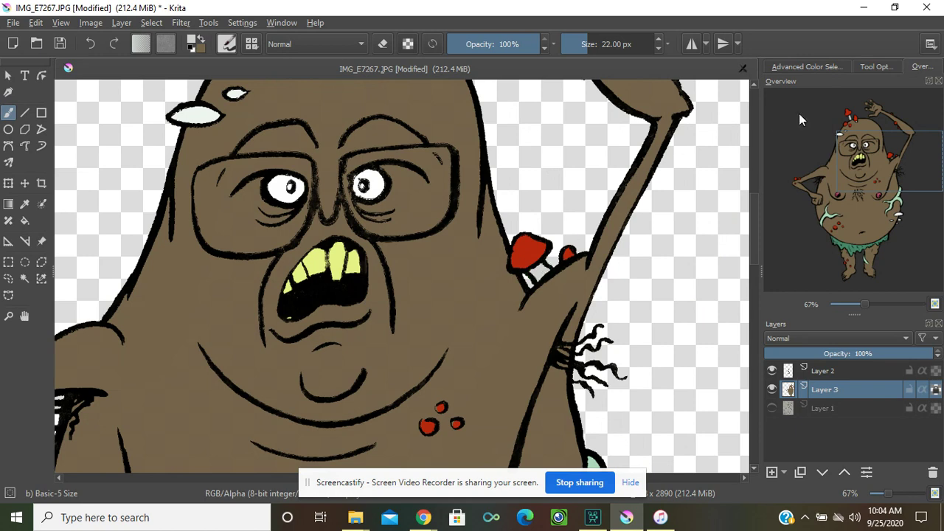
drag(874, 157, 855, 225)
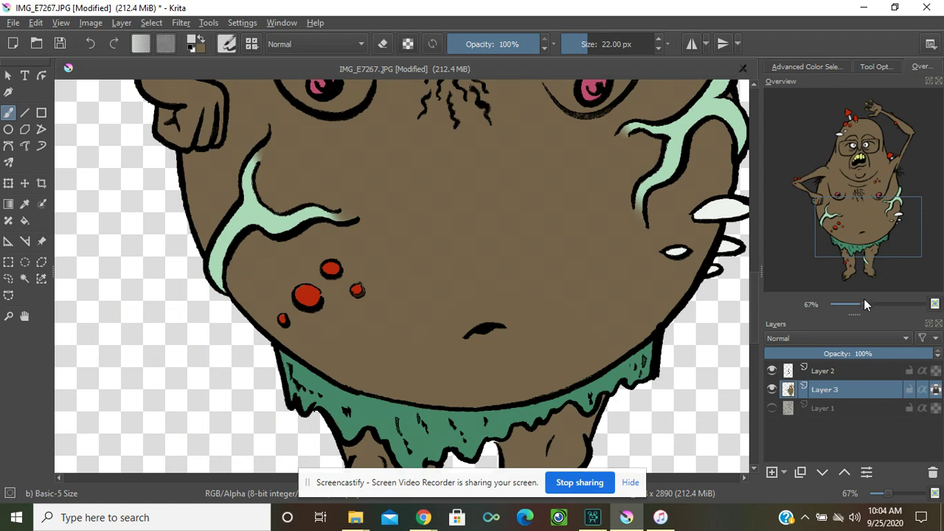
drag(862, 305, 852, 303)
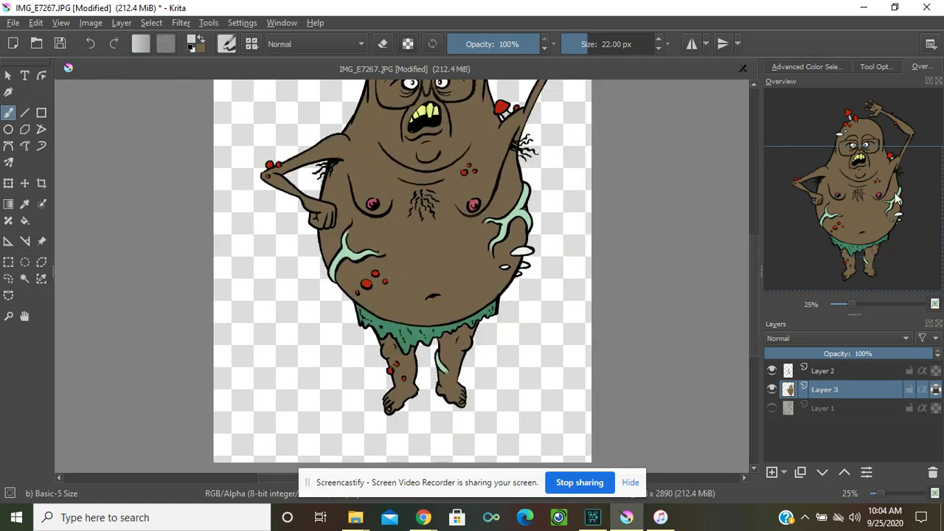
drag(895, 192, 896, 126)
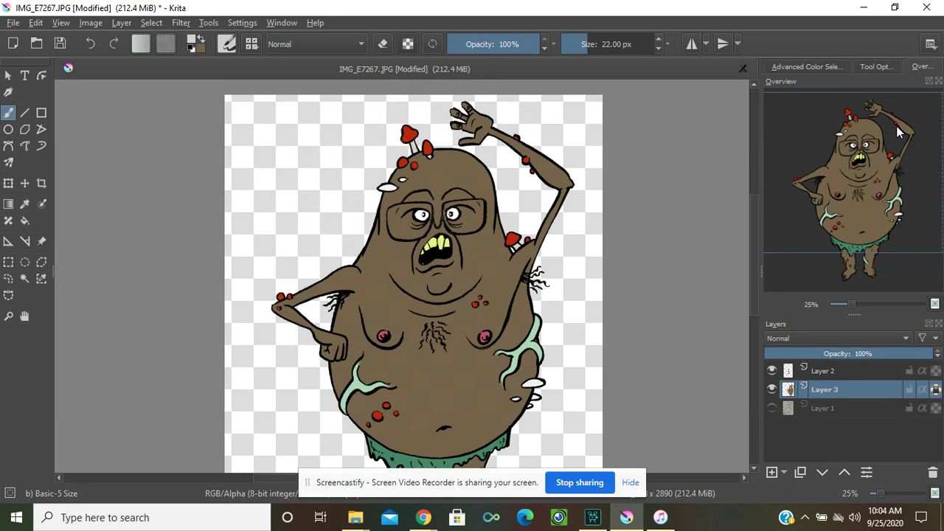
click(771, 370)
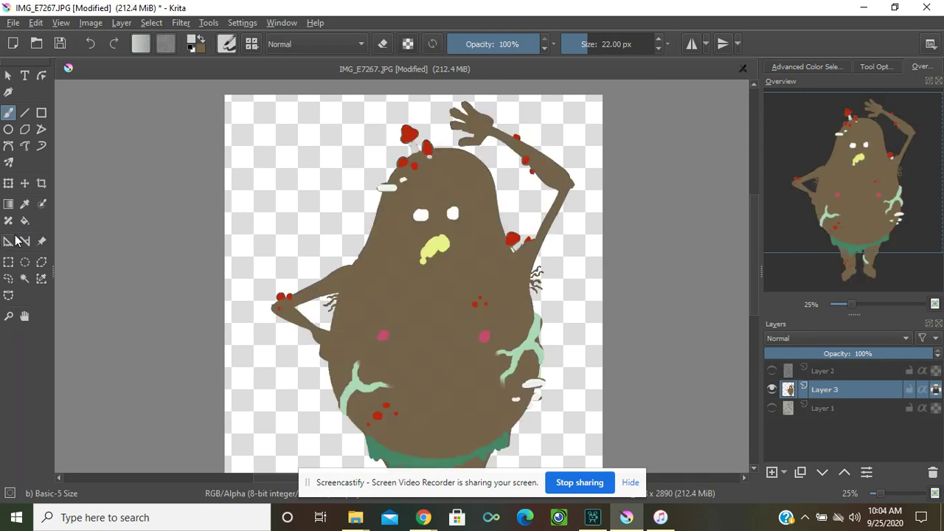
click(24, 278)
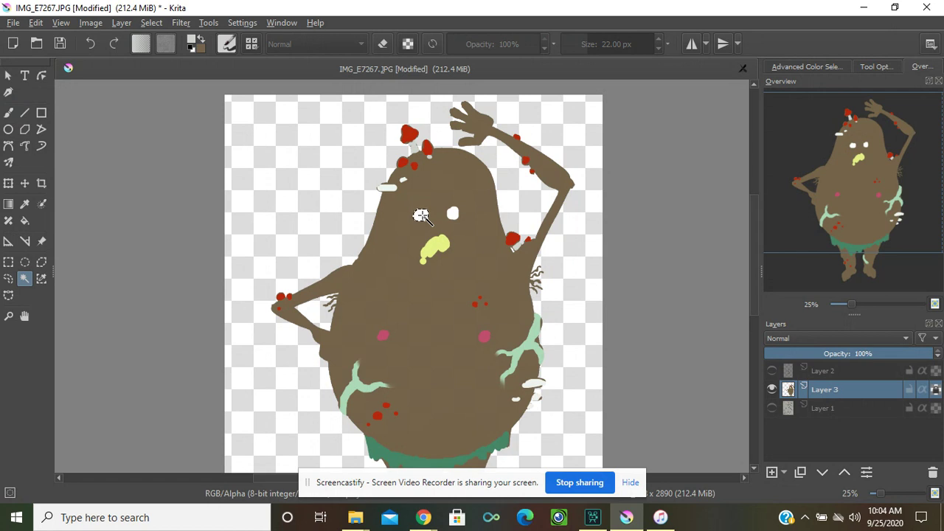
click(420, 215)
Set the foreground color to crimson pink #dd3062 and choose the b) Airbrush Soft brush preset.
click(194, 43)
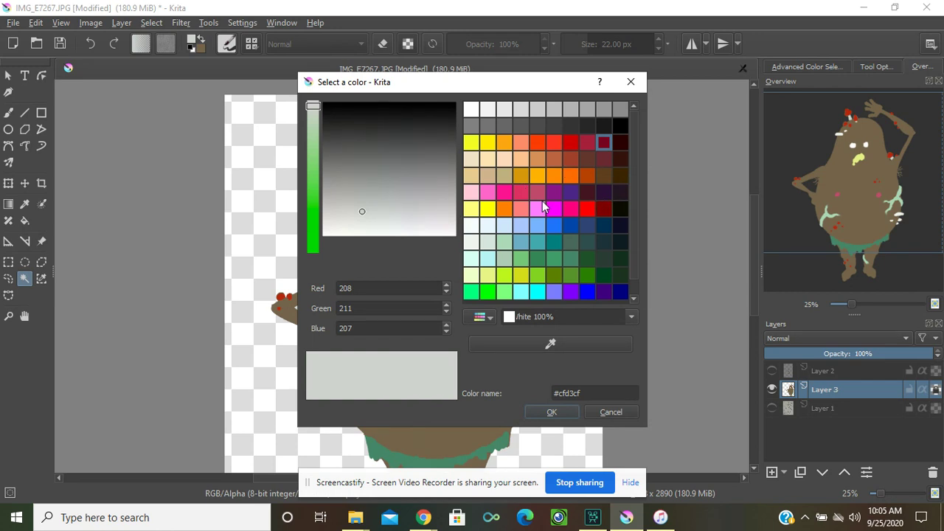
click(521, 192)
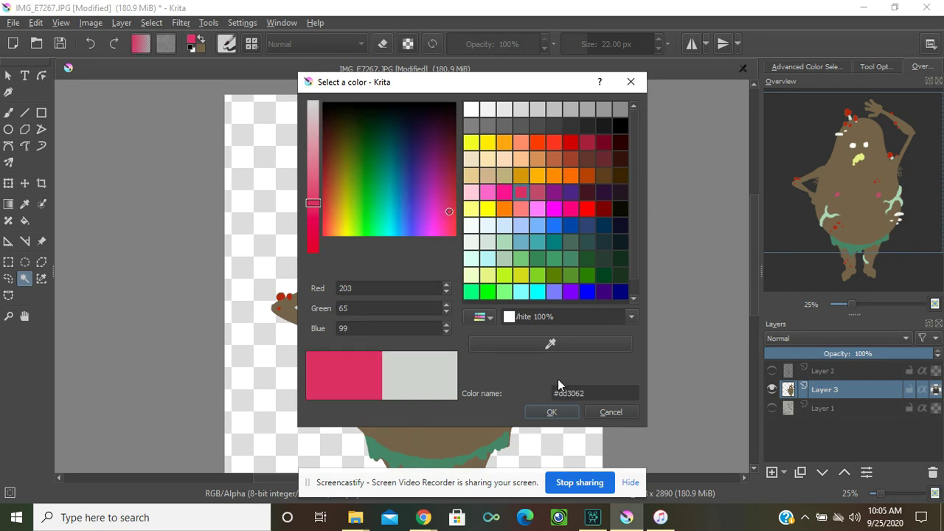
click(552, 411)
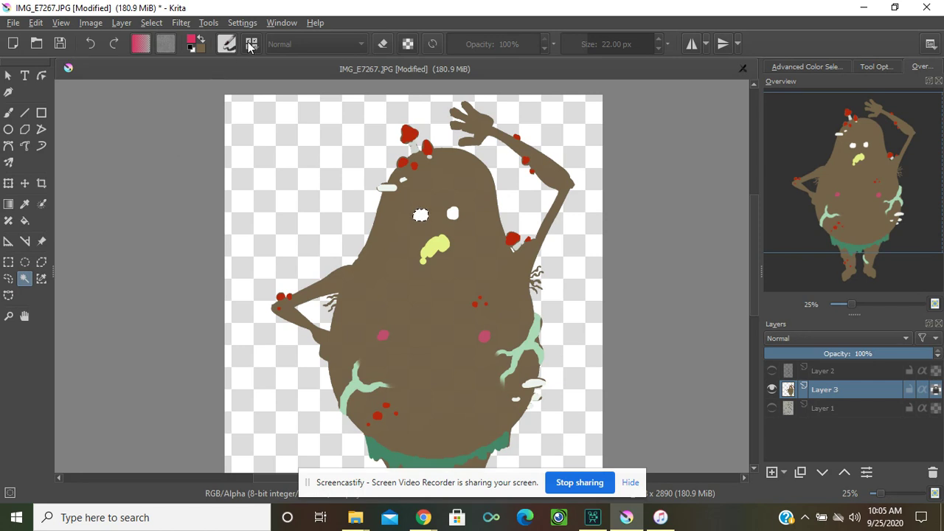
click(8, 112)
click(251, 44)
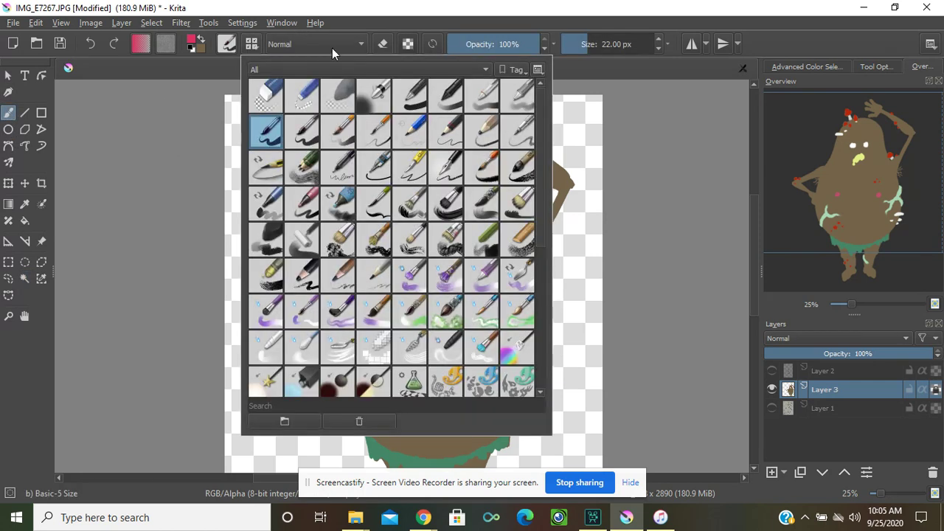
click(380, 95)
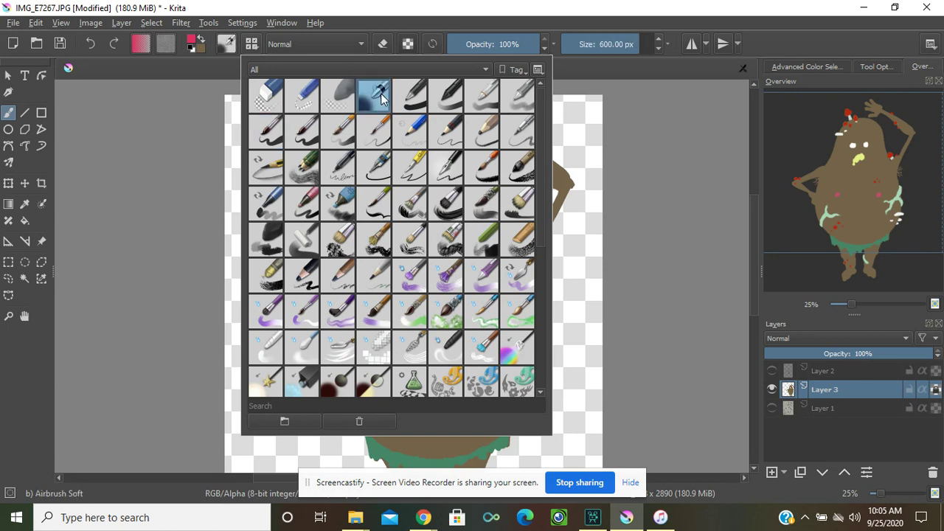
click(179, 278)
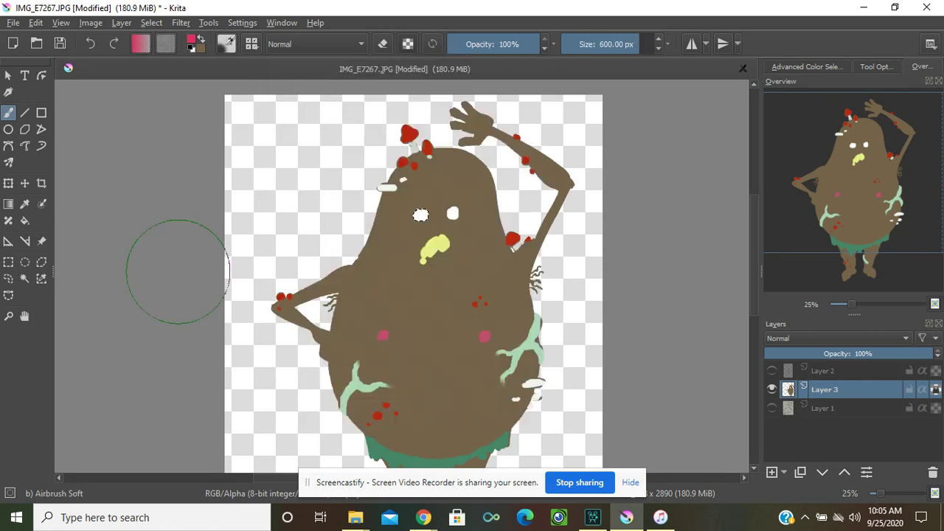
Reduce the airbrush size to 47 px for shading the selected eye white.
key(bracketleft)
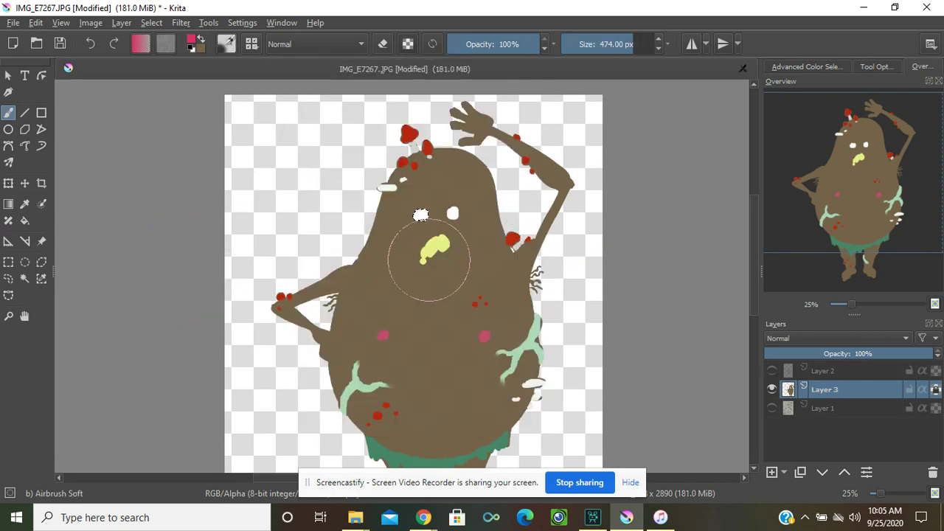
key(bracketleft)
key(bracketleft)
key(bracketleft)
key(bracketleft)
key(bracketleft)
key(bracketleft)
key(bracketleft)
key(bracketleft)
key(bracketleft)
key(bracketleft)
key(bracketleft)
key(bracketleft)
key(bracketleft)
key(bracketleft)
key(bracketleft)
key(bracketleft)
key(bracketleft)
key(bracketleft)
key(bracketleft)
key(bracketleft)
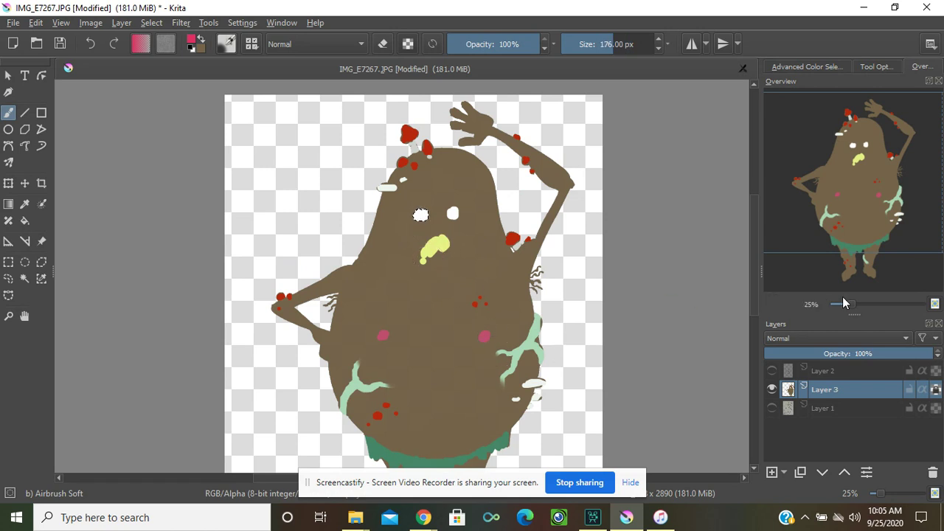
drag(863, 302, 878, 301)
mouse_move(871, 197)
mouse_down()
mouse_move(853, 130)
mouse_move(871, 144)
mouse_up()
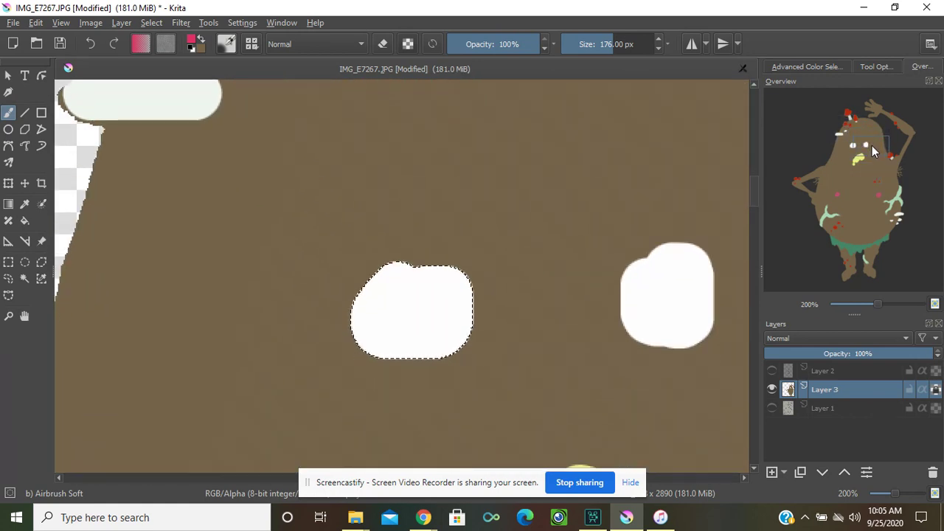
shift+drag(348, 273, 252, 273)
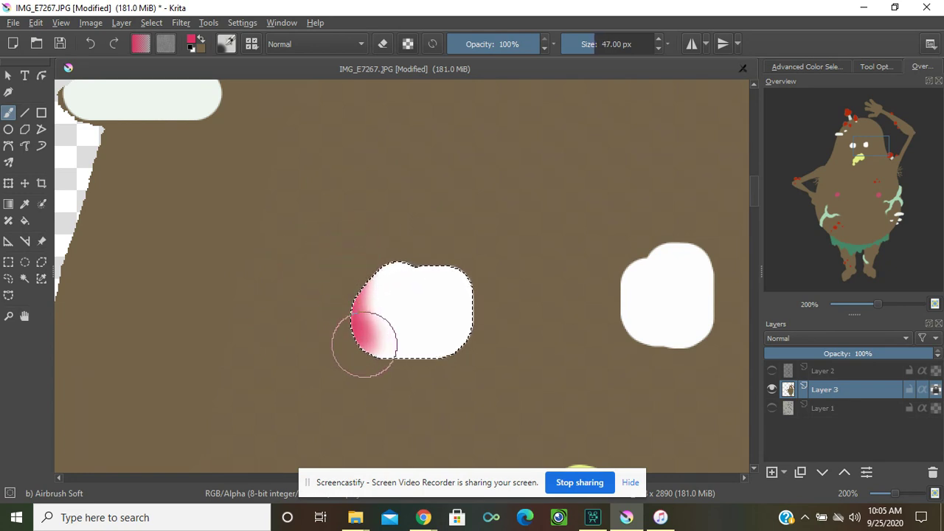
Airbrush pink shading along the outer and lower edges of the left-hand eye white, undoing and repainting the first attempt.
drag(430, 360, 472, 354)
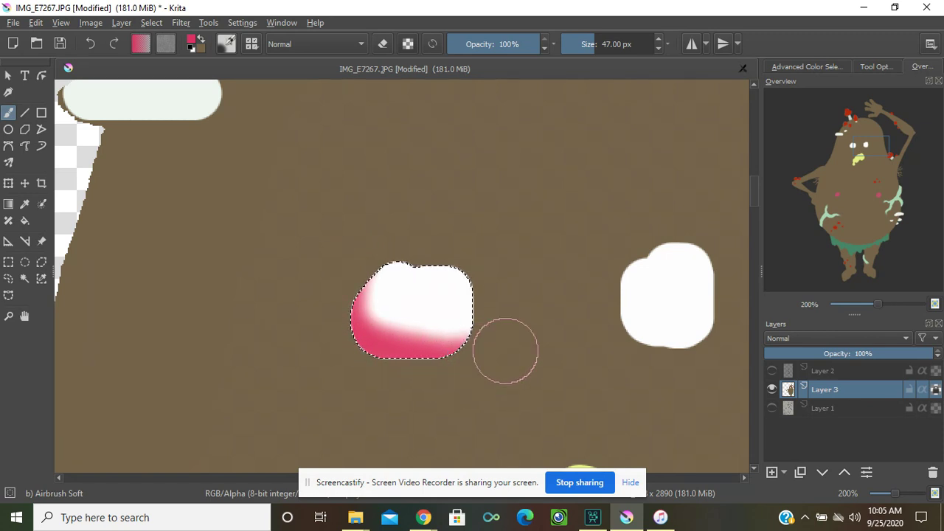
key(ctrl+z)
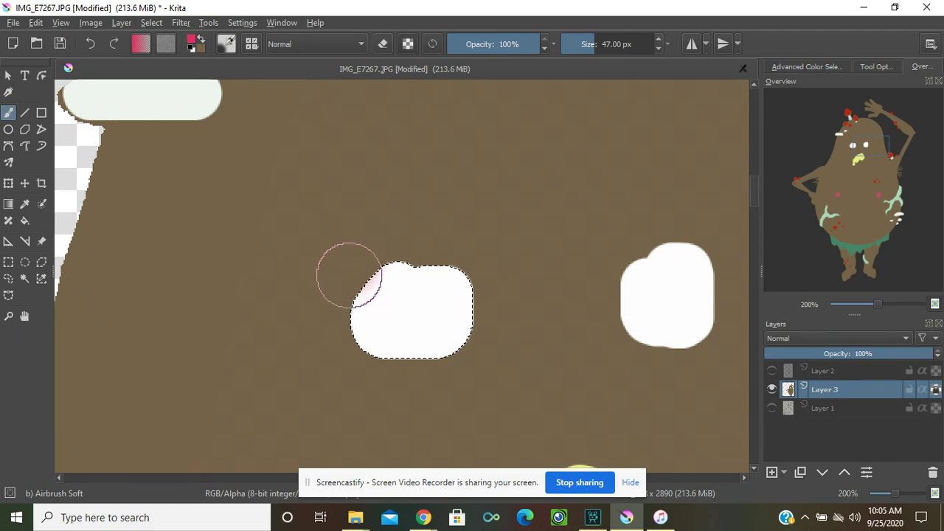
drag(352, 276, 347, 304)
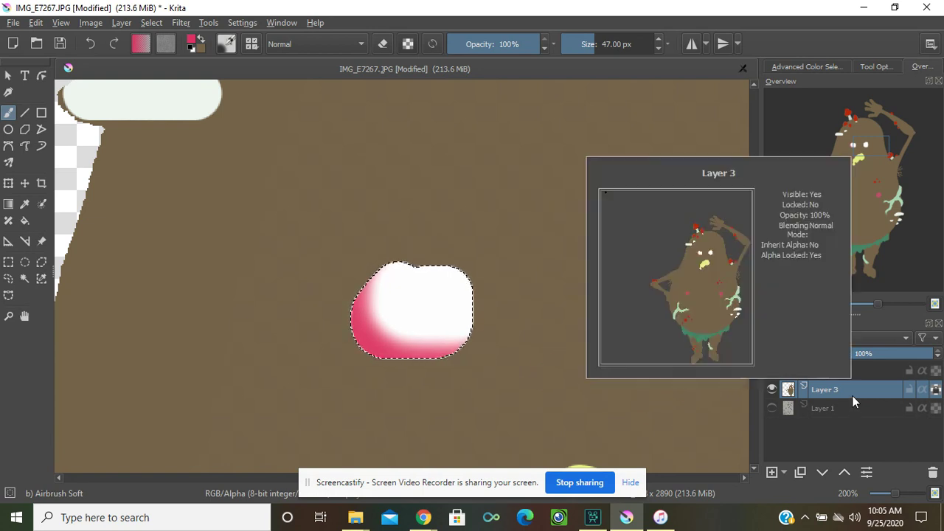
Select the white of the right-hand eye and airbrush pink shading along its lower and outer edges.
click(25, 278)
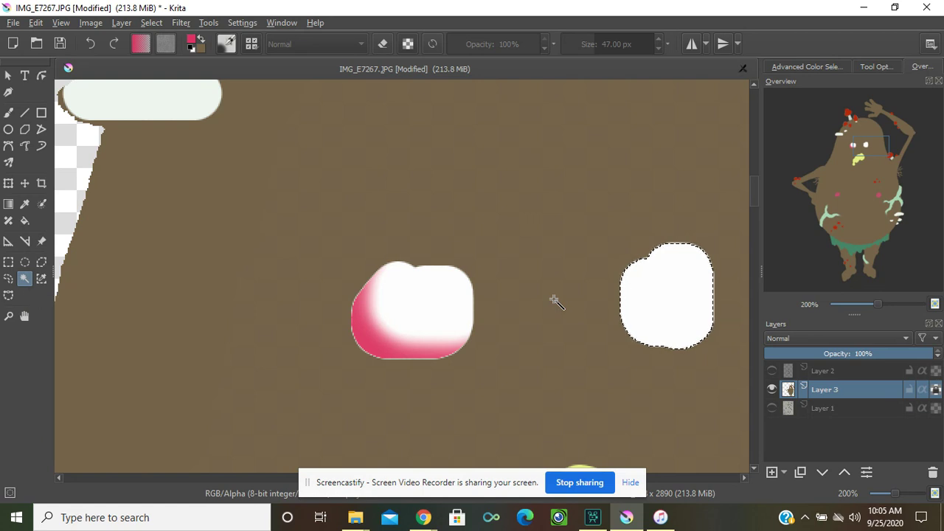
key(b)
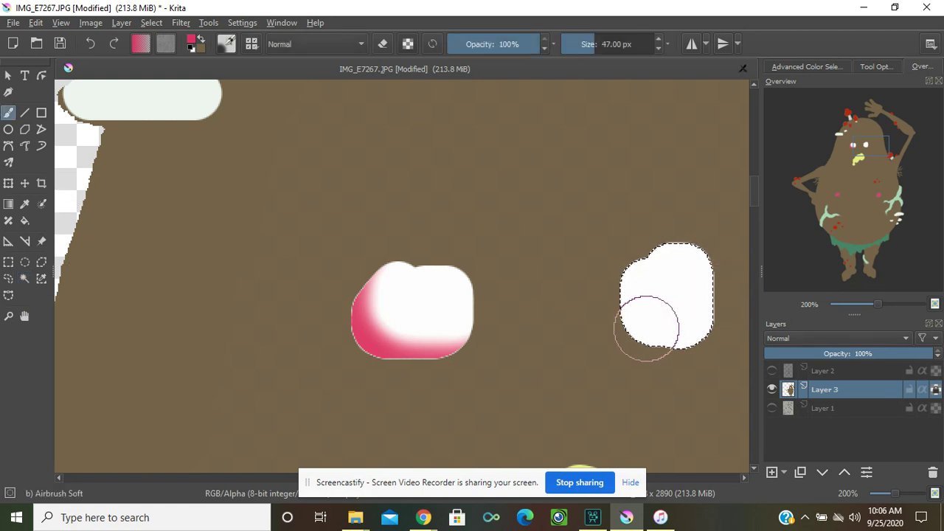
mouse_move(624, 352)
mouse_down()
mouse_move(671, 358)
mouse_move(701, 344)
mouse_move(722, 282)
mouse_move(717, 236)
mouse_up()
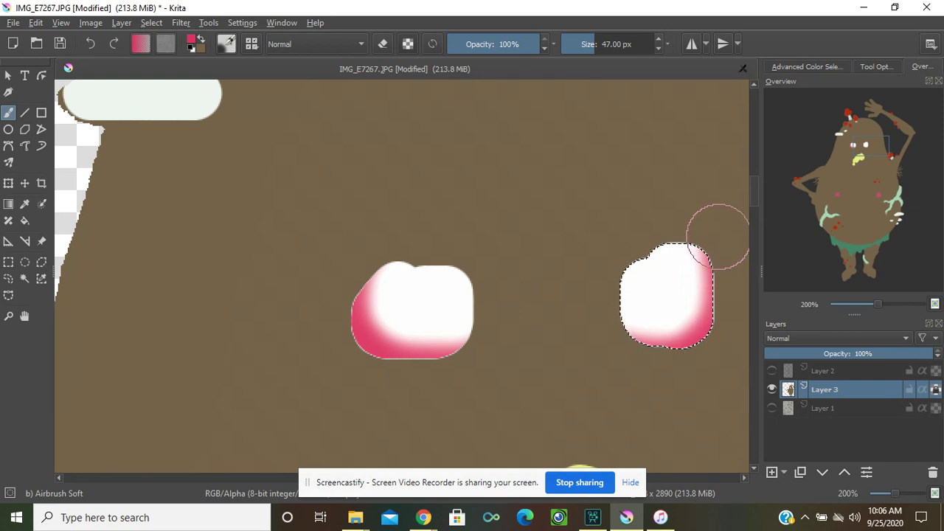
Show the ink lines of Layer 2 again and clear the eye selection.
click(774, 371)
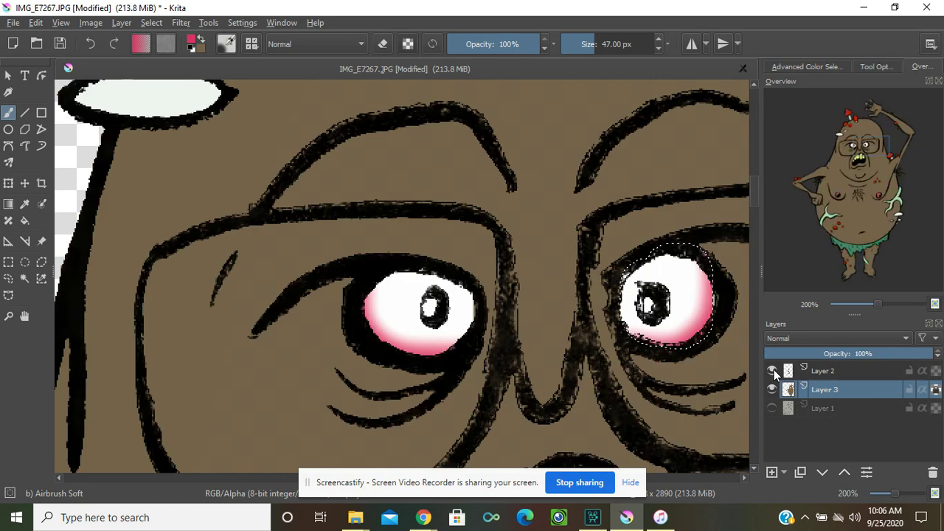
click(235, 27)
click(233, 27)
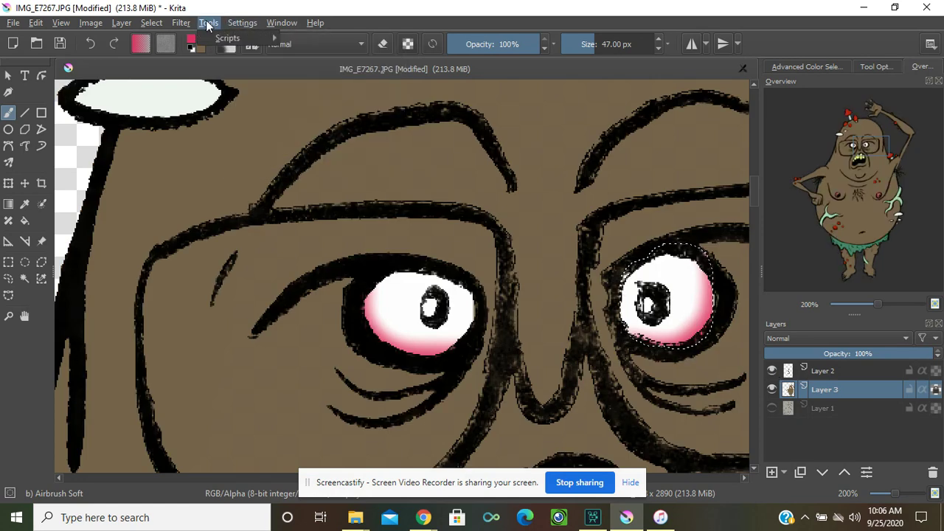
click(152, 25)
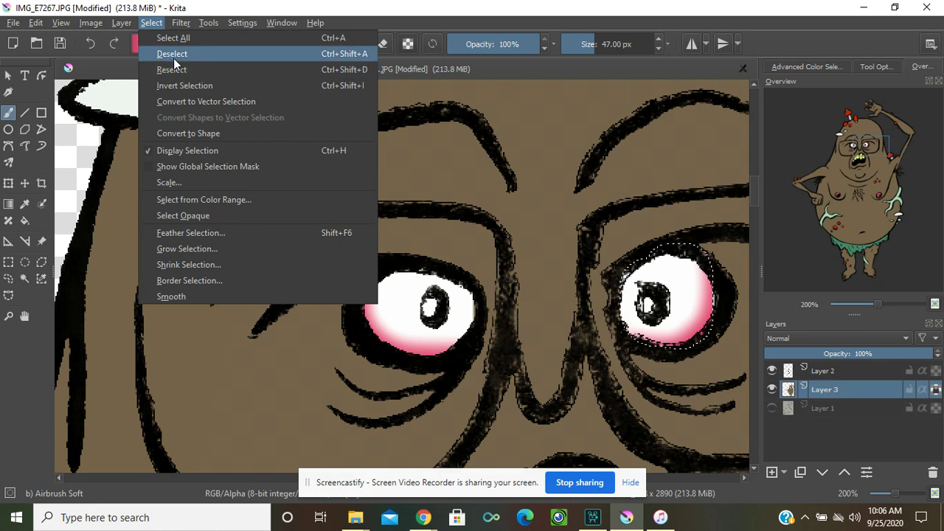
click(172, 54)
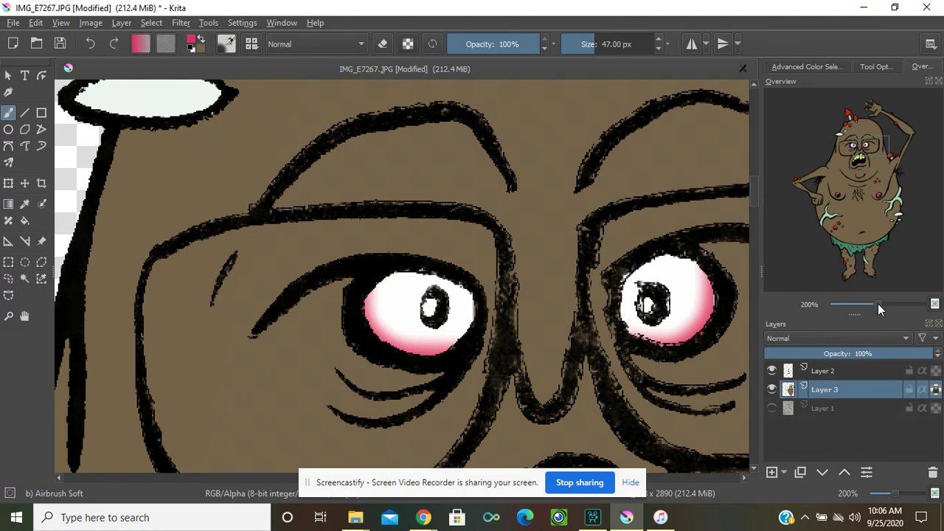
Select the transparent background around the character and the small gap beside the shoulder mushroom's stem.
drag(878, 304, 856, 297)
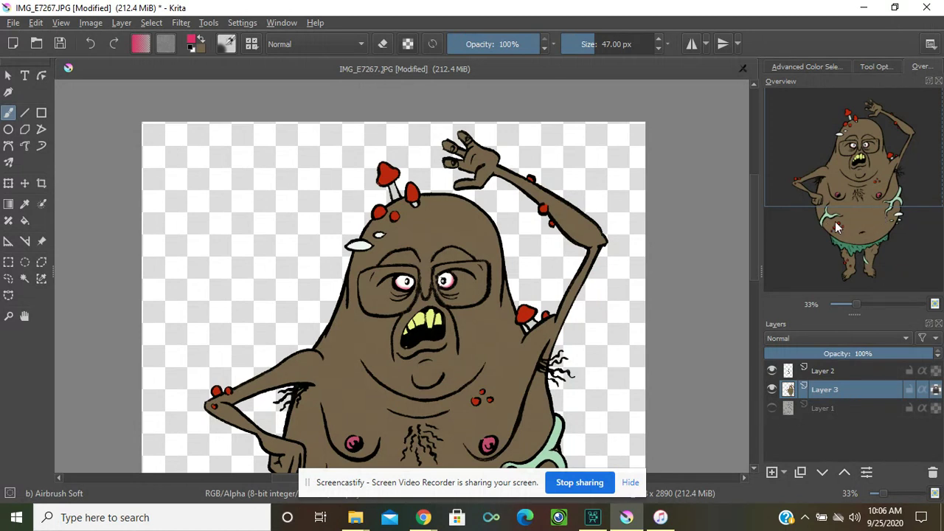
drag(856, 304, 845, 306)
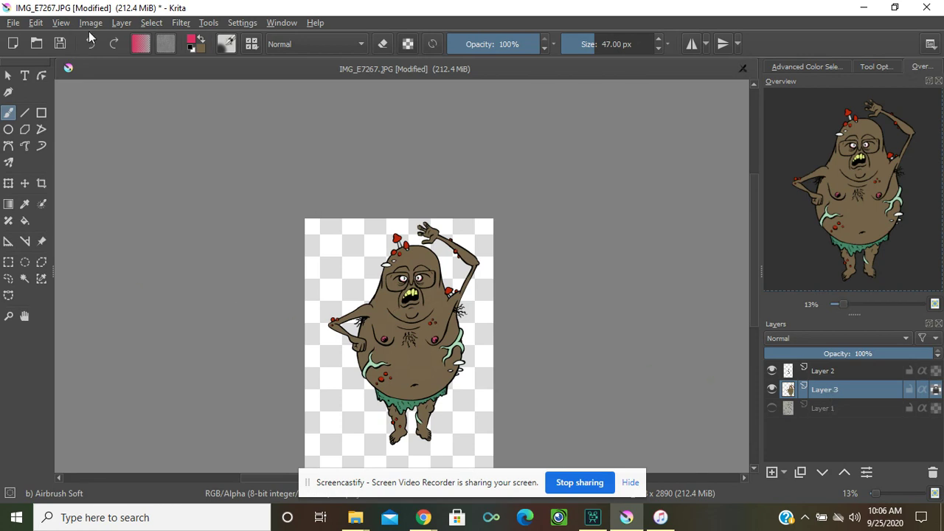
click(25, 279)
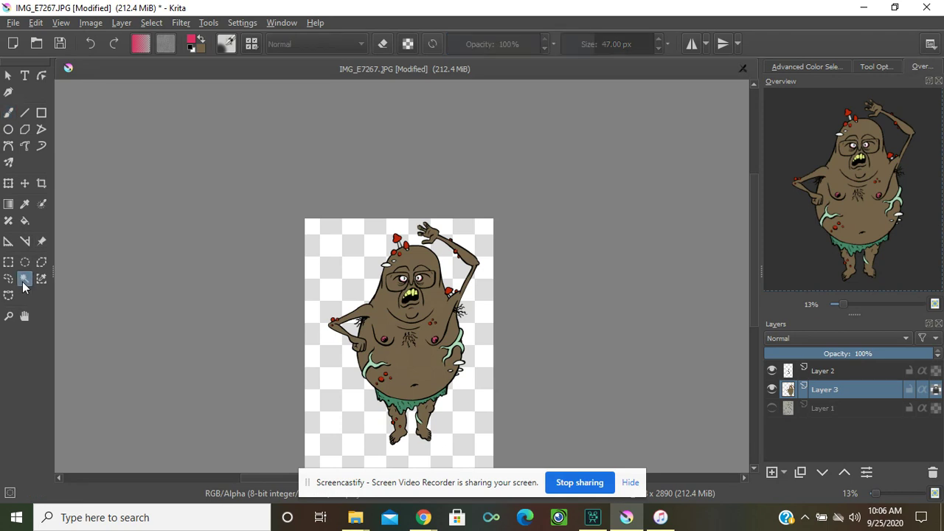
click(339, 400)
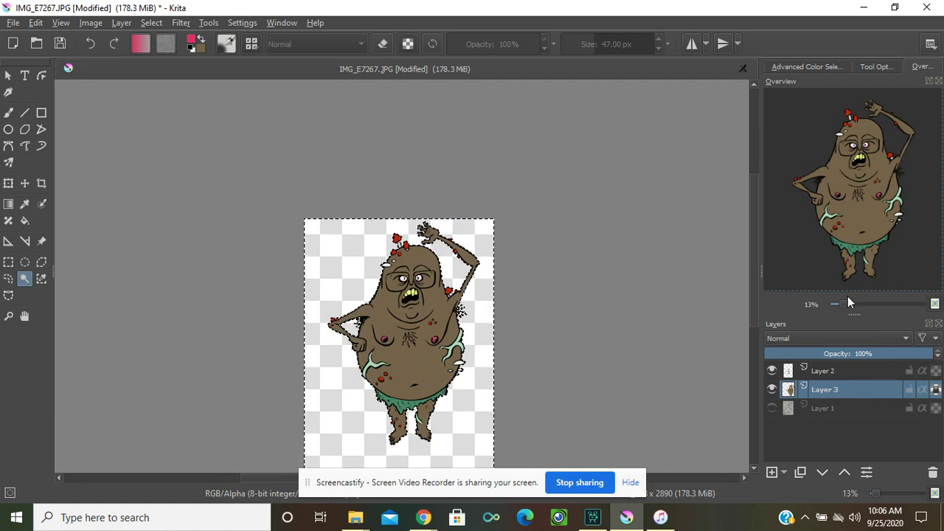
drag(848, 304, 869, 304)
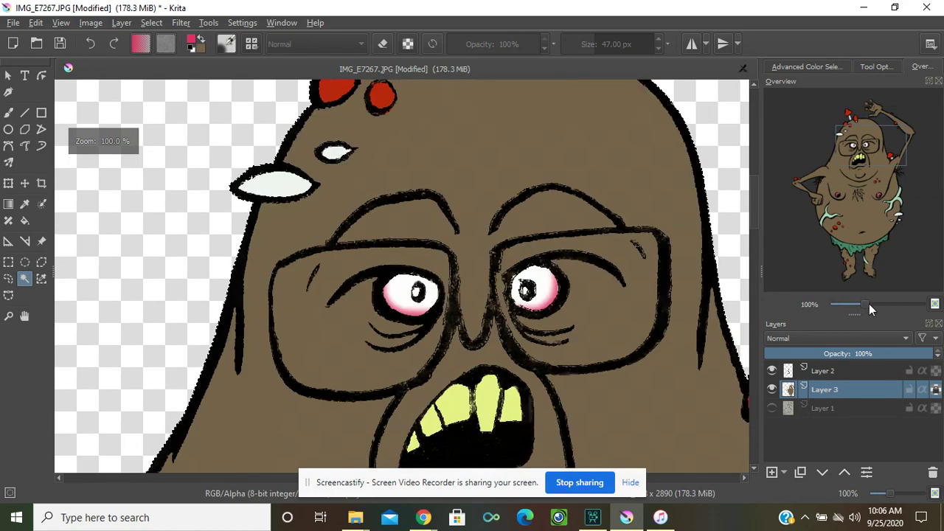
drag(885, 148, 919, 155)
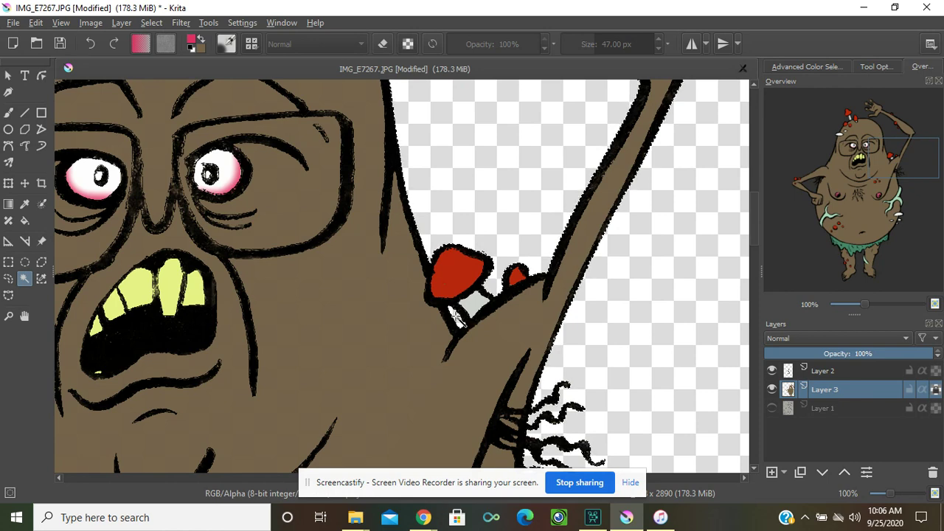
click(455, 317)
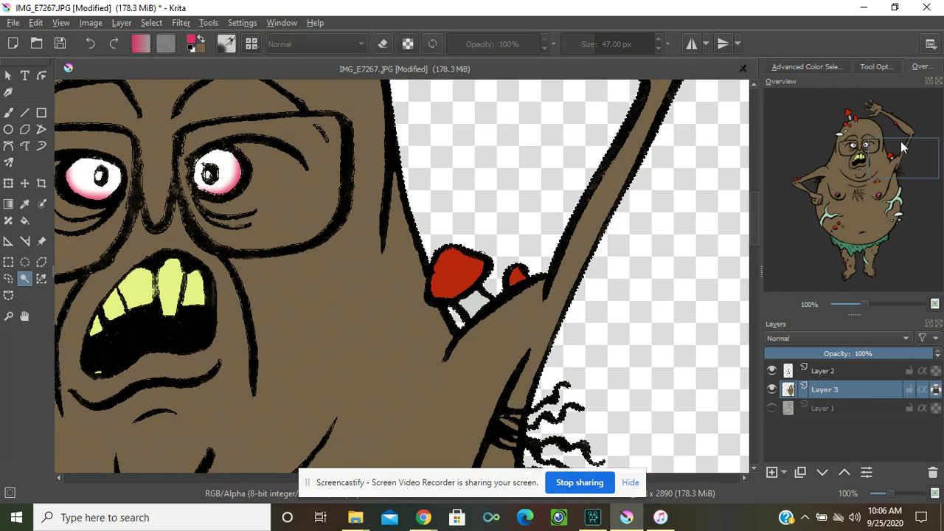
Invert the background selection so that the whole character is selected.
drag(865, 303, 850, 305)
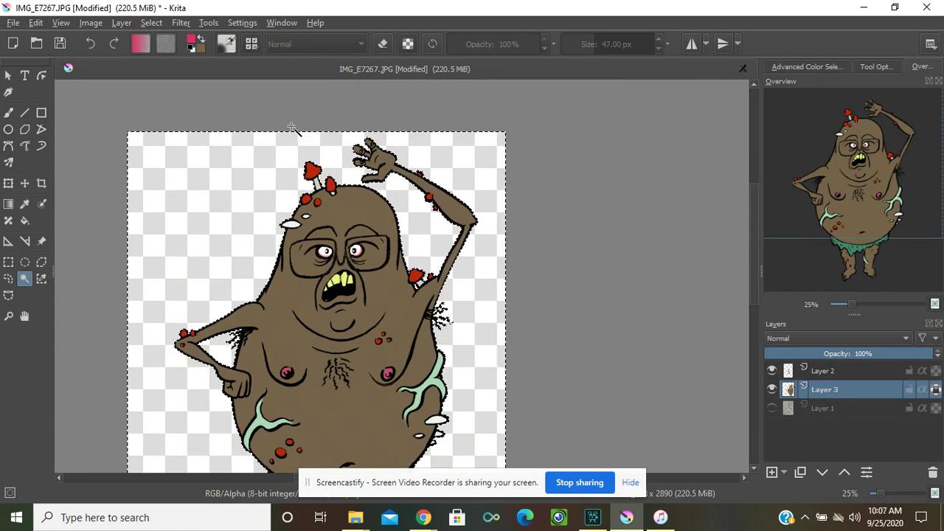
click(153, 24)
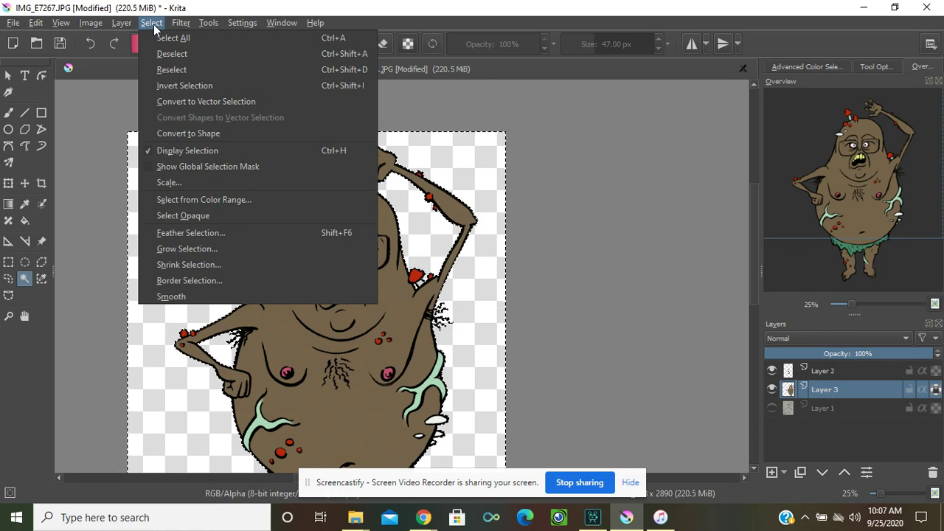
click(177, 85)
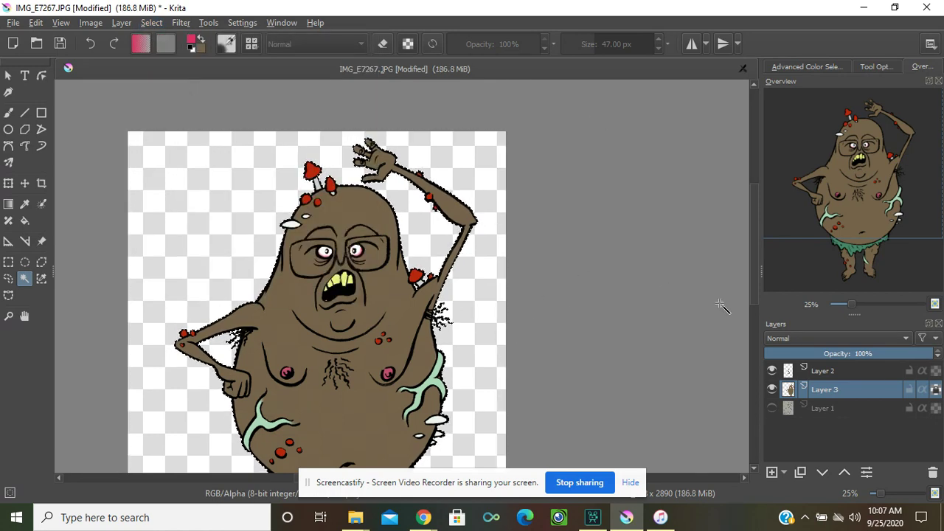
Add a paint layer above Layer 3 with Multiply blending and 34% opacity.
click(772, 472)
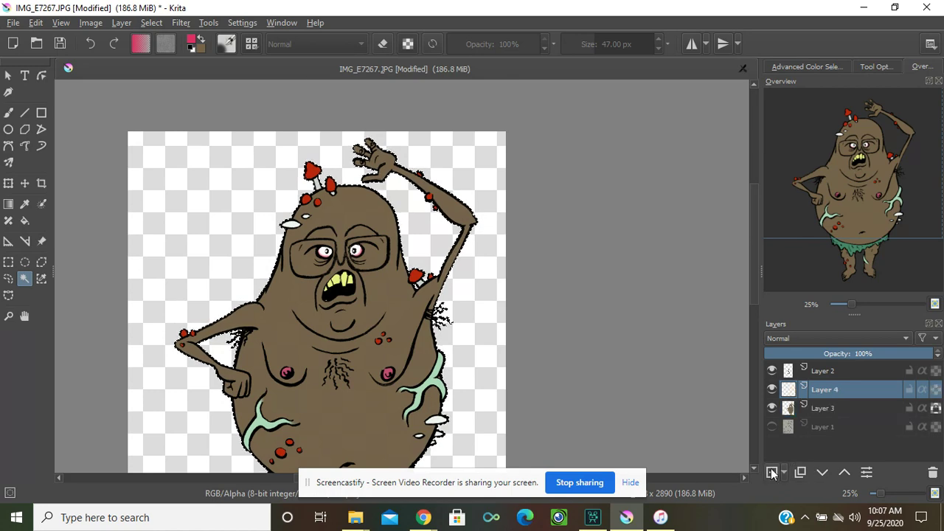
mouse_move(855, 394)
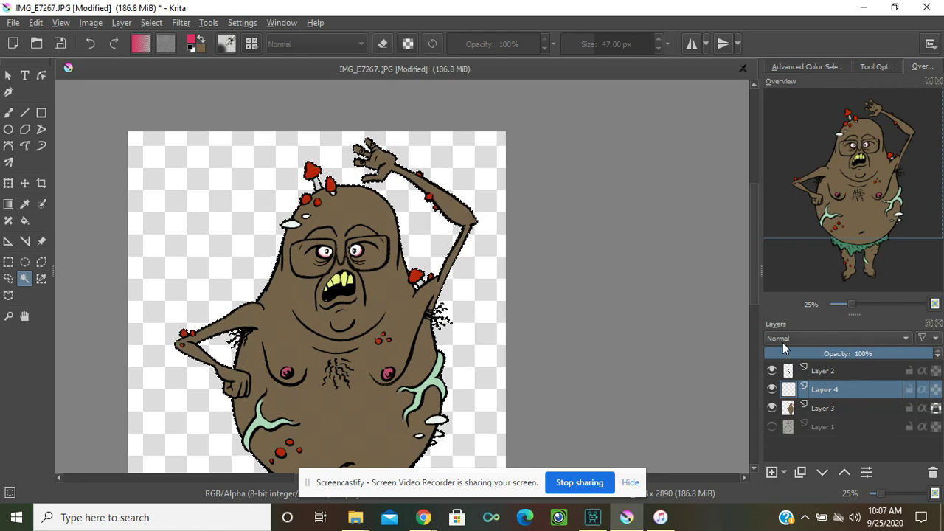
click(906, 338)
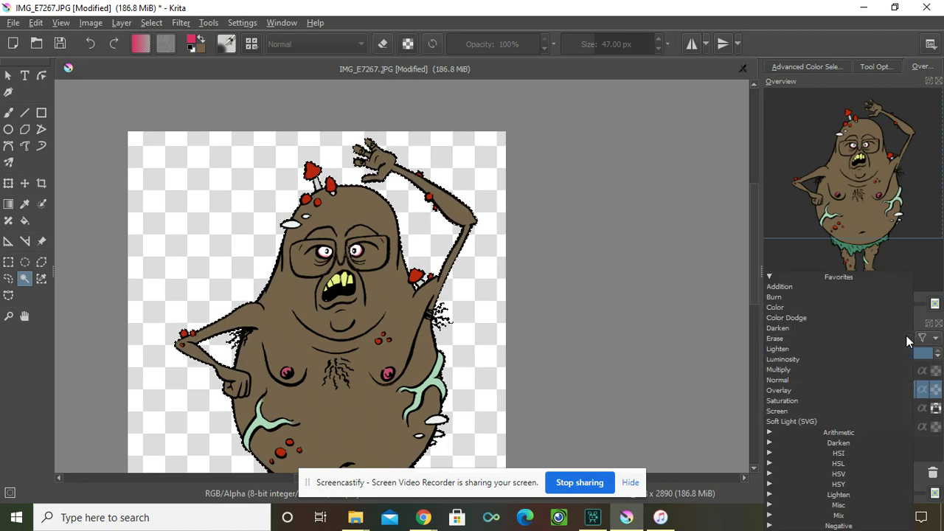
click(815, 370)
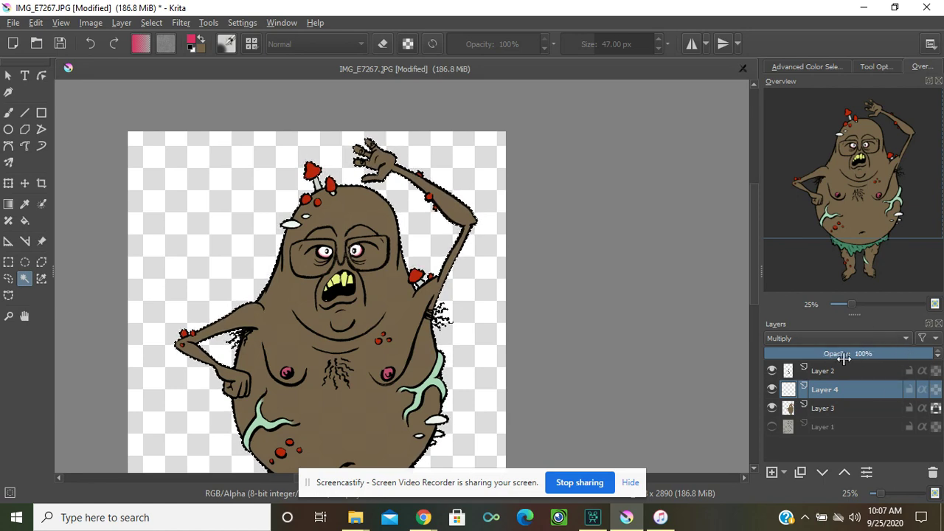
drag(934, 356, 823, 357)
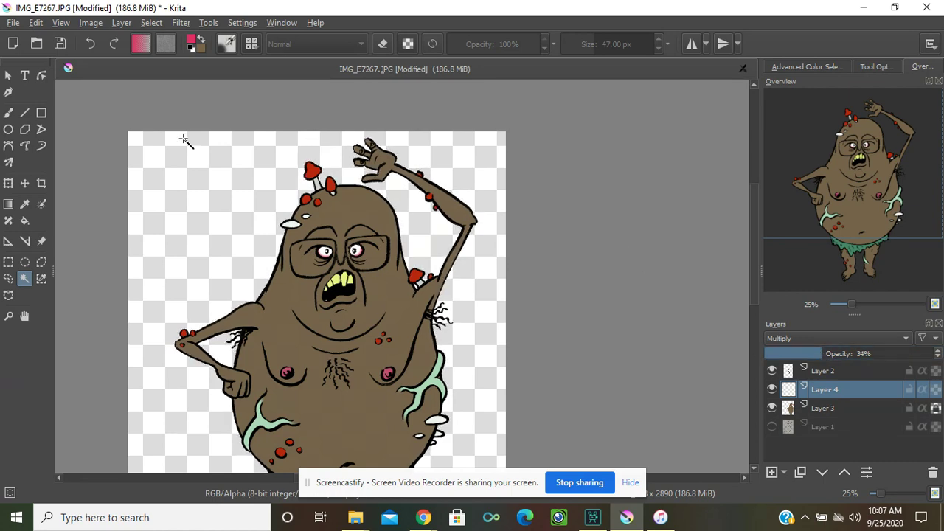
Choose the Basic-5 Size brush preset and enlarge it to 201 px.
click(9, 113)
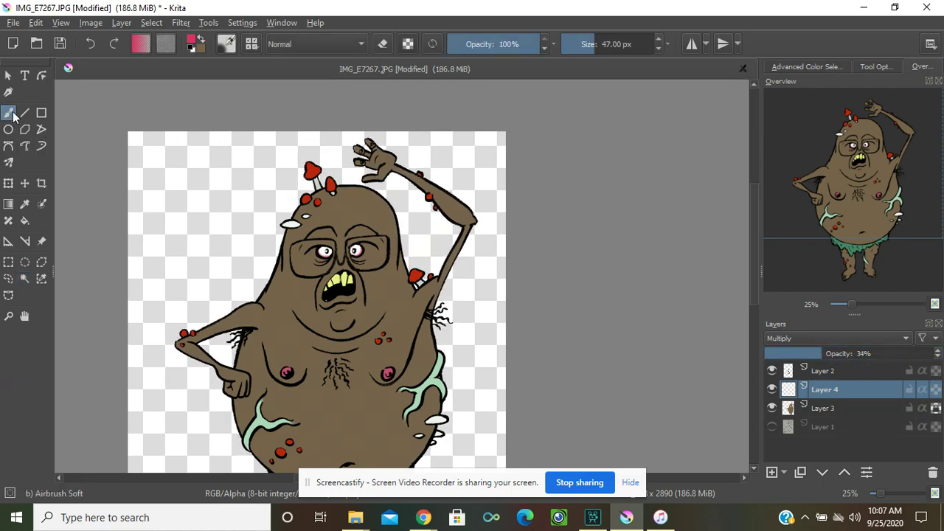
click(229, 46)
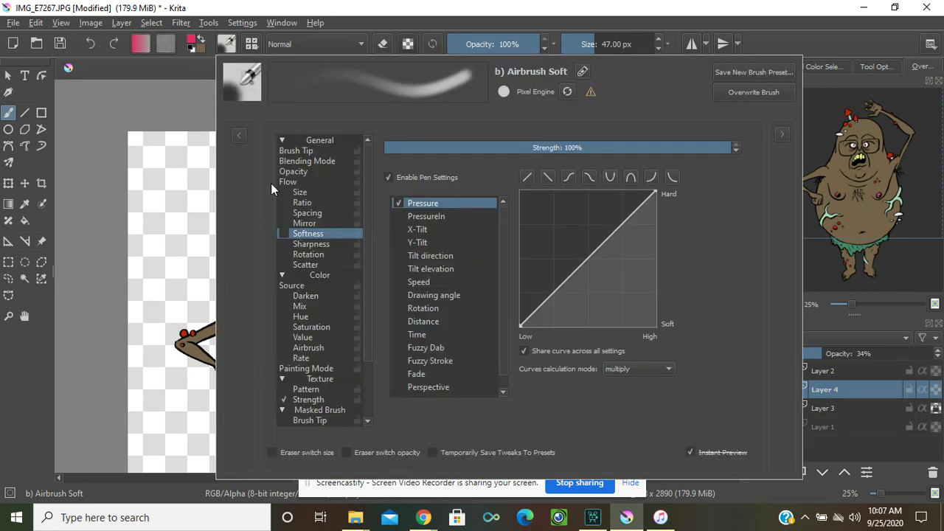
click(247, 46)
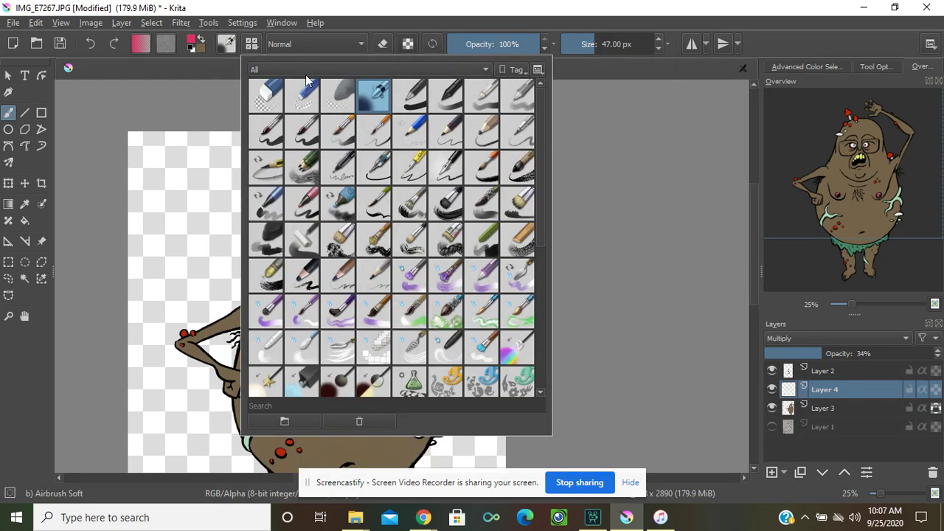
click(267, 131)
click(165, 104)
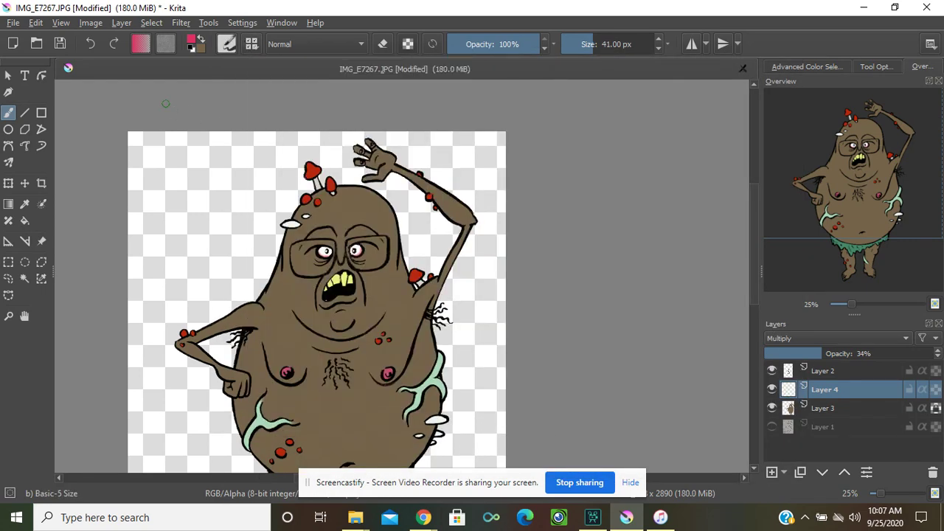
key(bracketright)
key(bracketright)
key(bracketright)
key(bracketright)
key(bracketright)
key(bracketright)
key(bracketright)
key(bracketright)
key(bracketright)
key(bracketright)
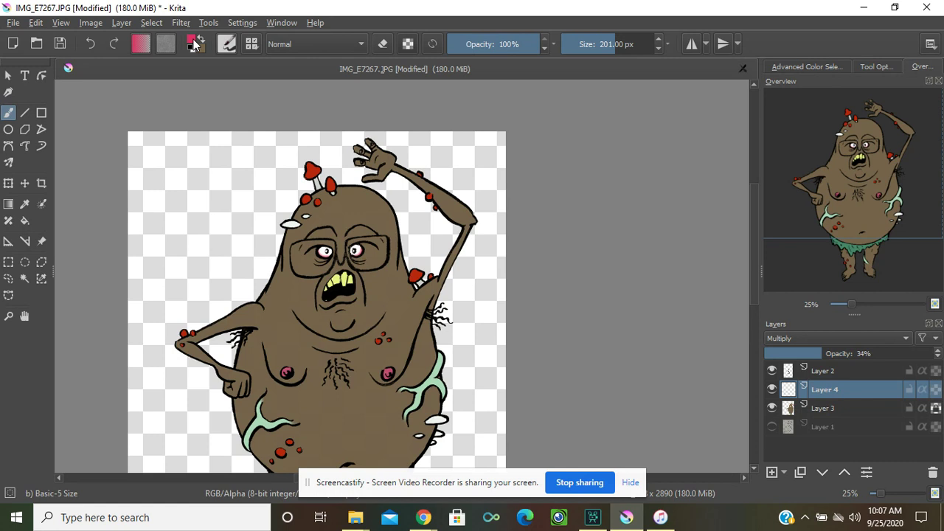
Set the foreground color to a muted dark purple for the shadows.
click(194, 43)
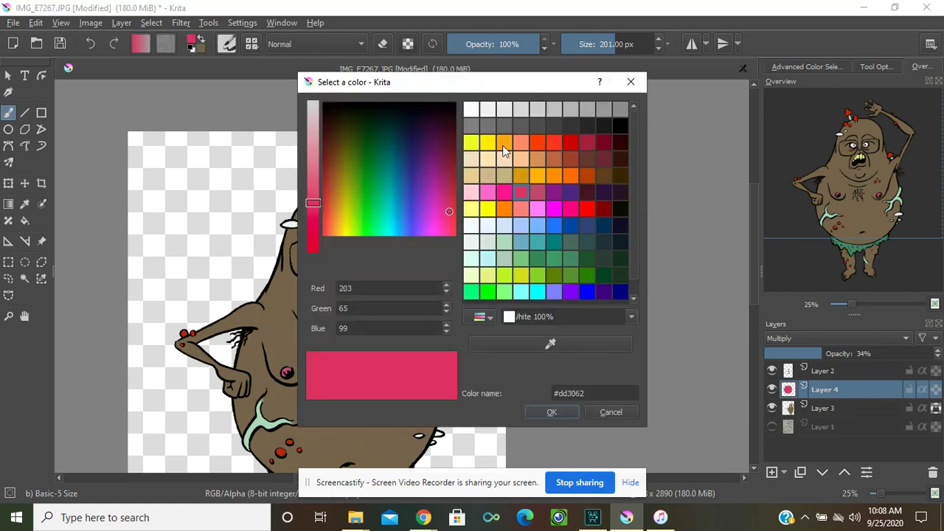
mouse_move(398, 186)
mouse_down()
mouse_move(426, 162)
mouse_move(423, 151)
mouse_up()
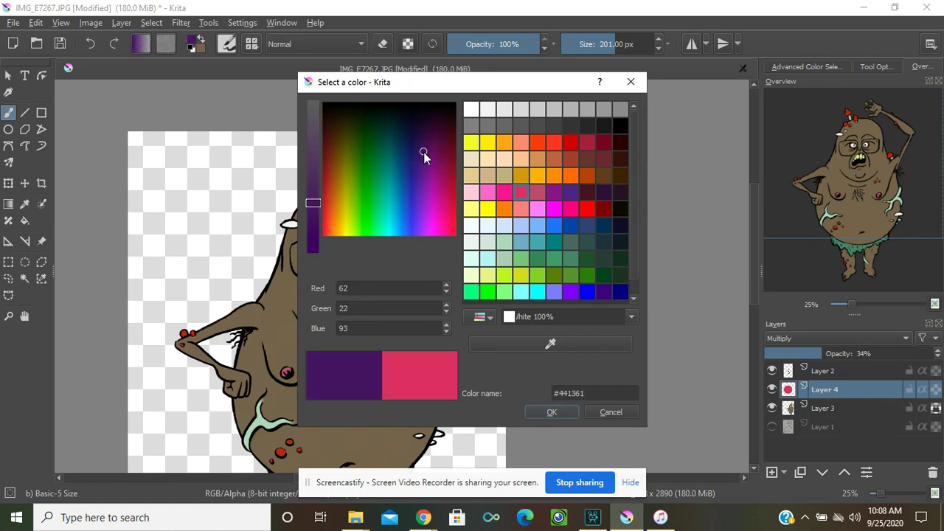
drag(315, 205, 313, 157)
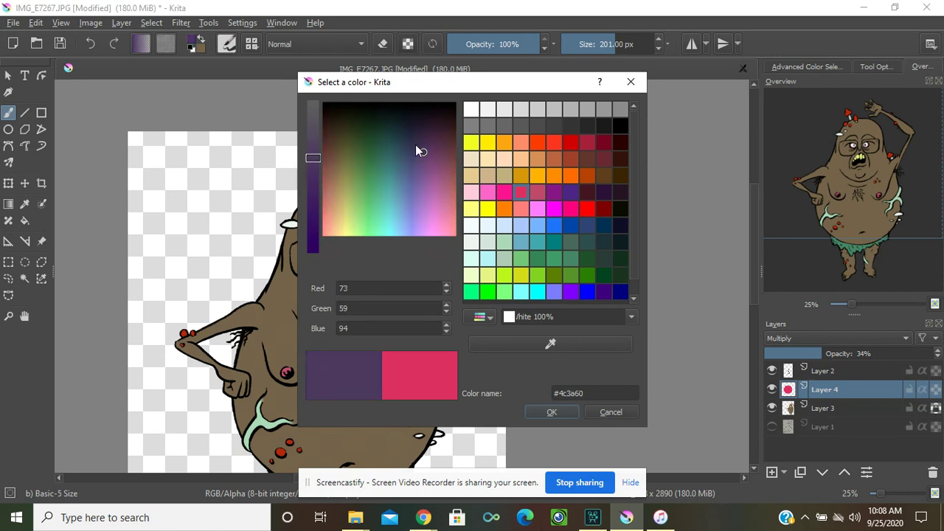
drag(421, 152, 421, 148)
click(548, 413)
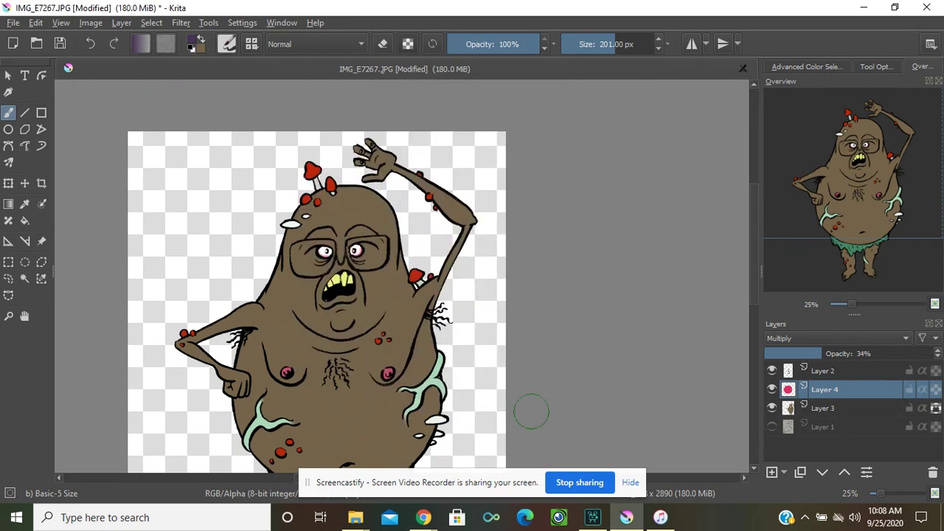
Try a shadow stroke down the character's left-hand side, undo it, and restore the character selection.
mouse_move(315, 181)
mouse_down()
mouse_move(281, 238)
mouse_move(266, 297)
mouse_move(186, 342)
mouse_move(184, 352)
mouse_move(244, 384)
mouse_move(257, 310)
mouse_move(228, 420)
mouse_move(241, 455)
mouse_move(237, 398)
mouse_up()
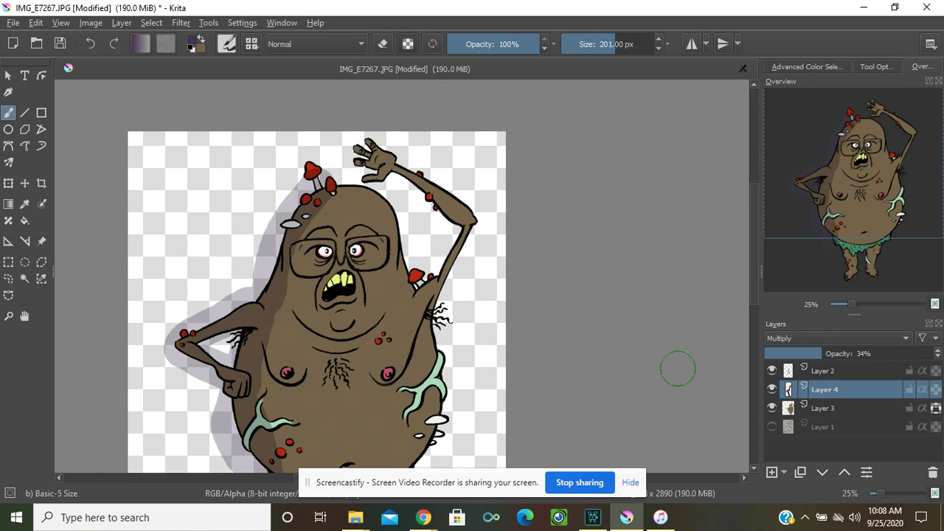
key(ctrl+z)
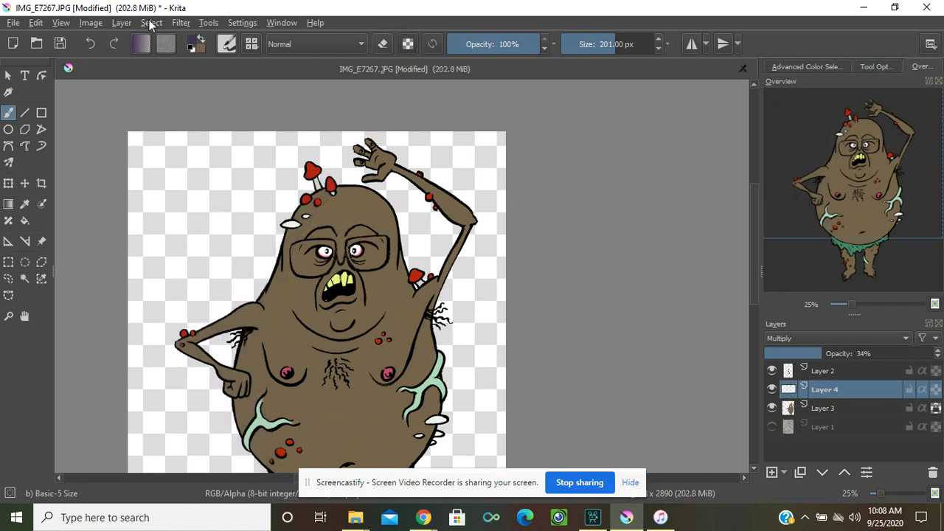
click(151, 23)
click(170, 70)
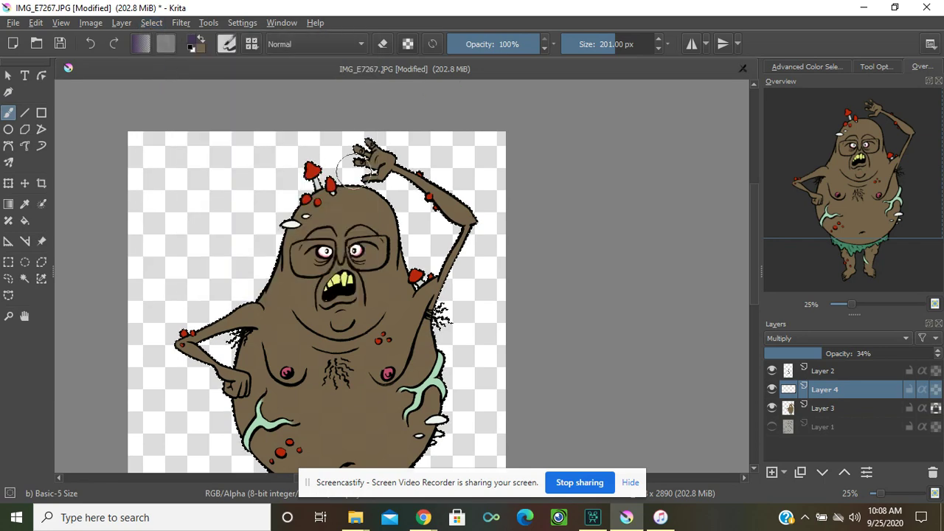
Paint the purple shadow down the left-hand side of the head and torso and along the lower belly.
mouse_move(314, 183)
mouse_down()
mouse_move(240, 373)
mouse_move(249, 443)
mouse_move(284, 463)
mouse_move(233, 395)
mouse_move(260, 459)
mouse_up()
key(ctrl+z)
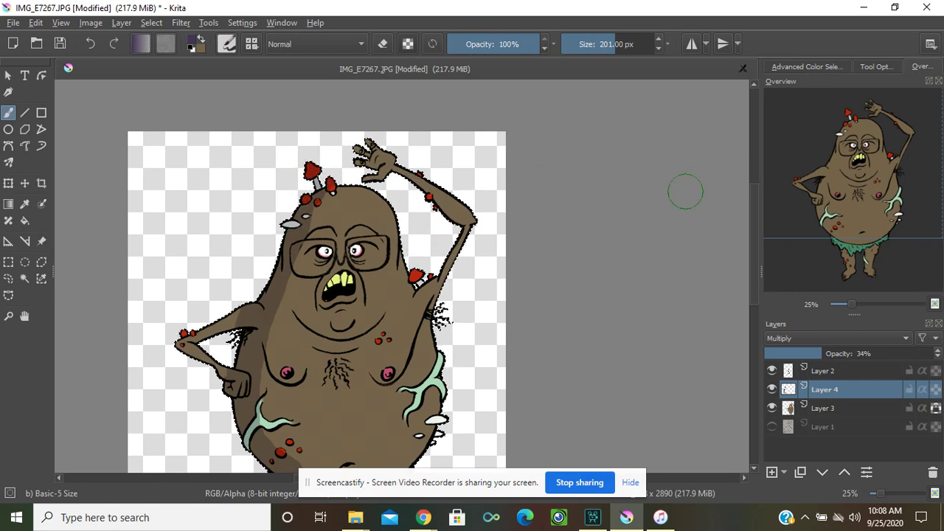
drag(835, 185, 826, 247)
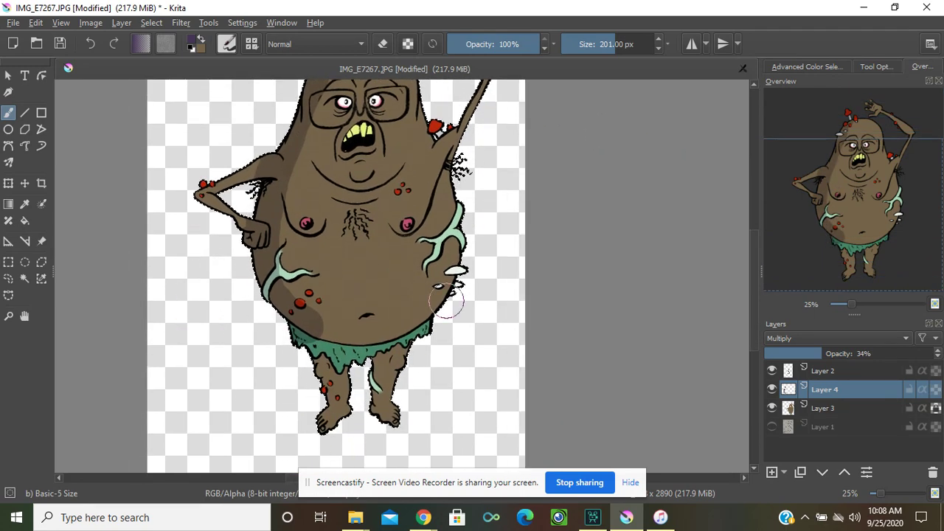
drag(301, 325, 435, 325)
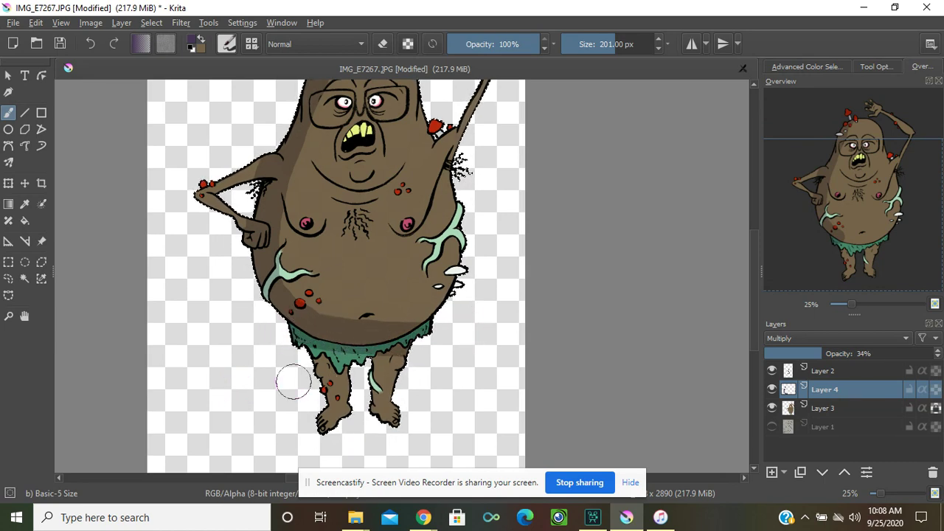
Reduce the brush to 96 px and paint shadows along the left-hand sides of both legs.
key(bracketleft)
key(bracketleft)
key(bracketleft)
key(bracketleft)
key(bracketleft)
key(bracketleft)
key(bracketleft)
key(bracketleft)
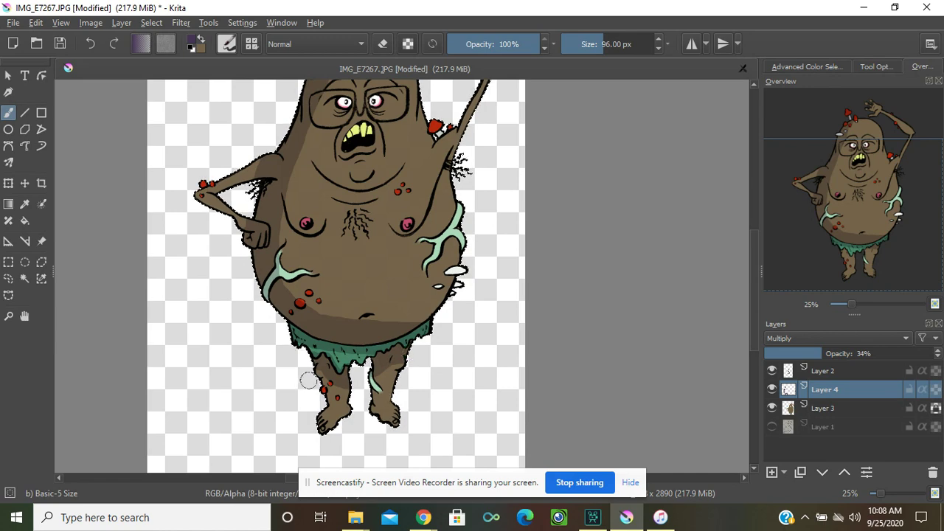
drag(313, 371, 318, 387)
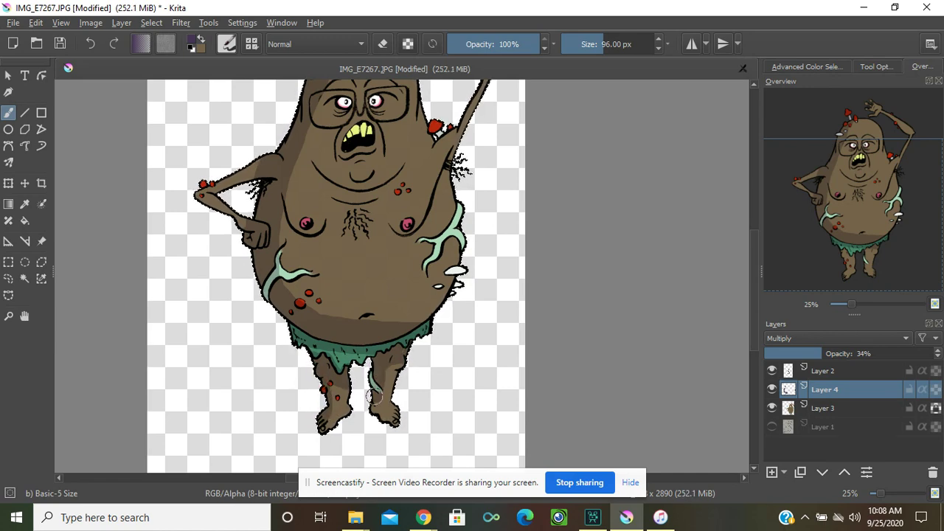
drag(373, 396, 378, 410)
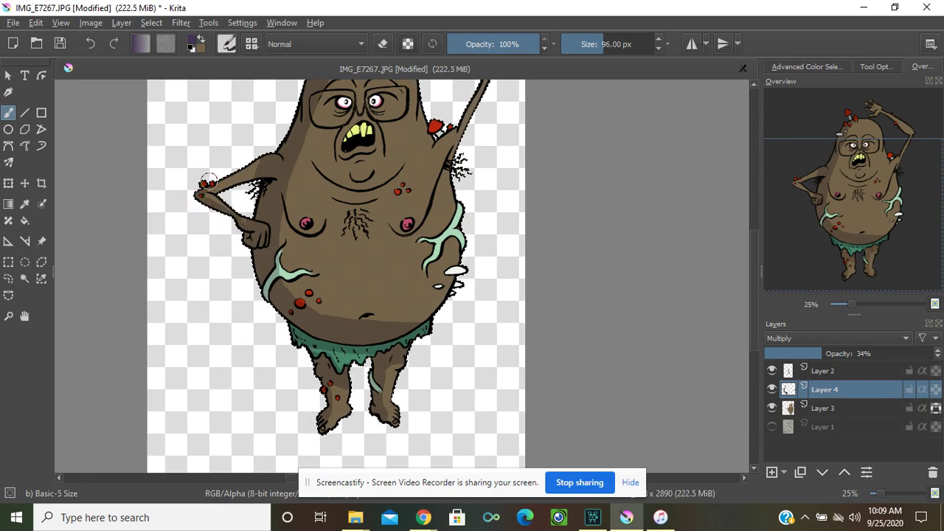
Shade the bent left-hand arm and trim the shadow on its forearm, fist and shoulder, erasing at 55 px.
drag(222, 173, 242, 163)
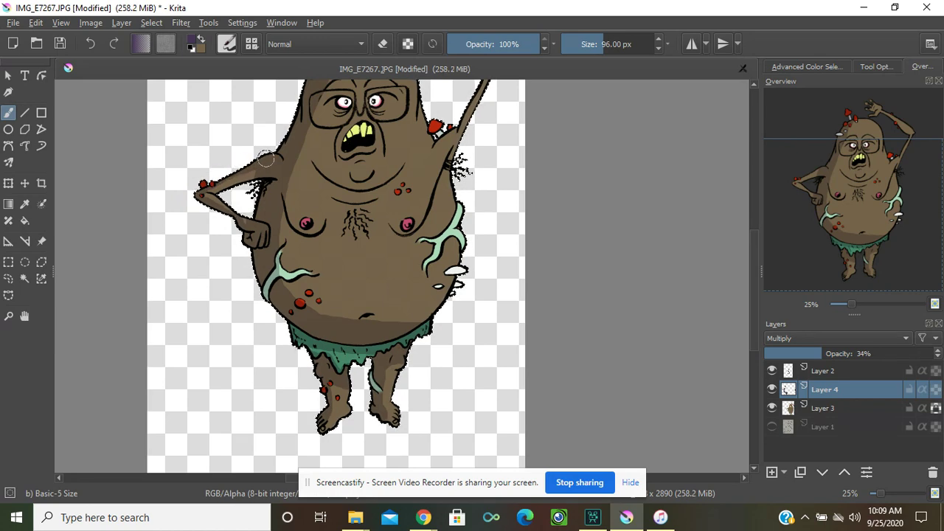
key(e)
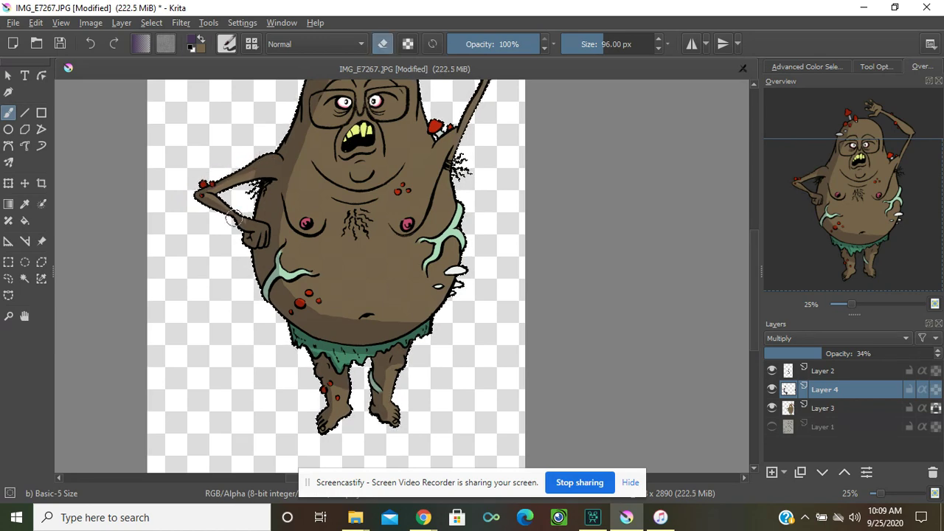
drag(233, 218, 210, 218)
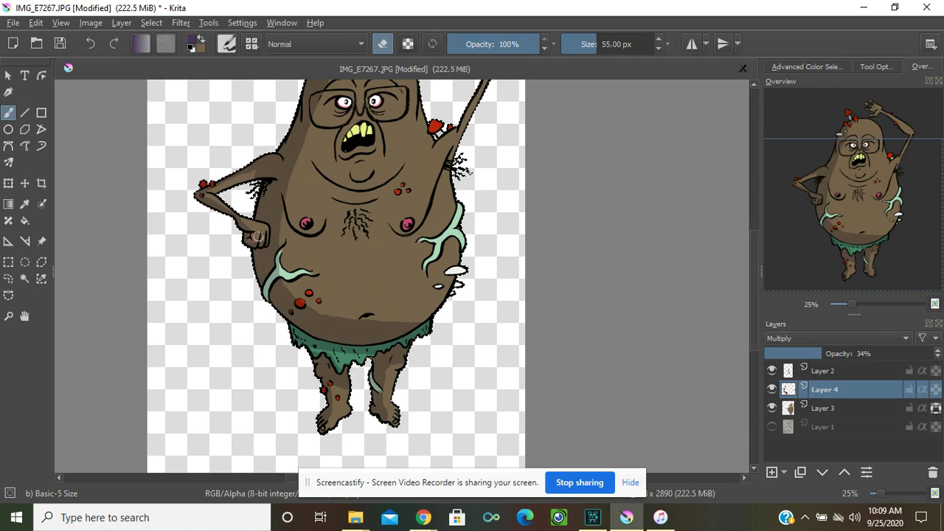
drag(257, 233, 277, 178)
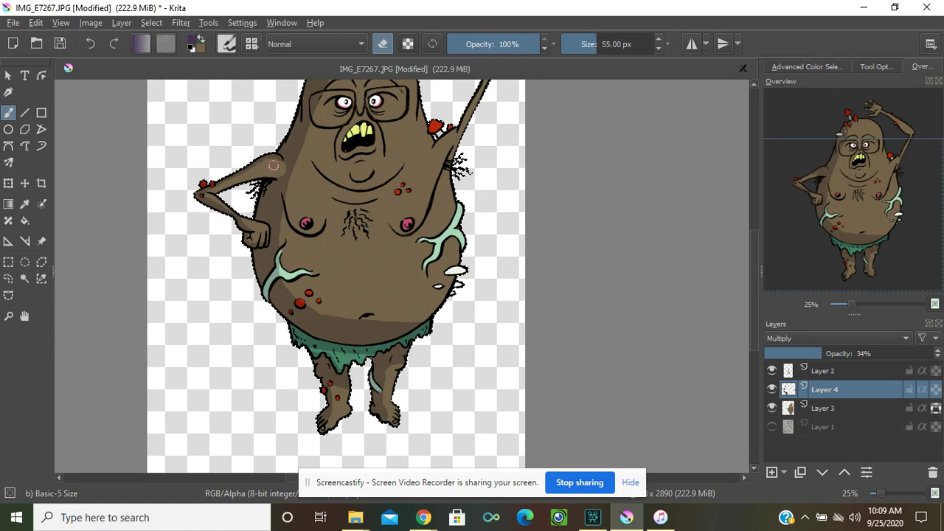
key(e)
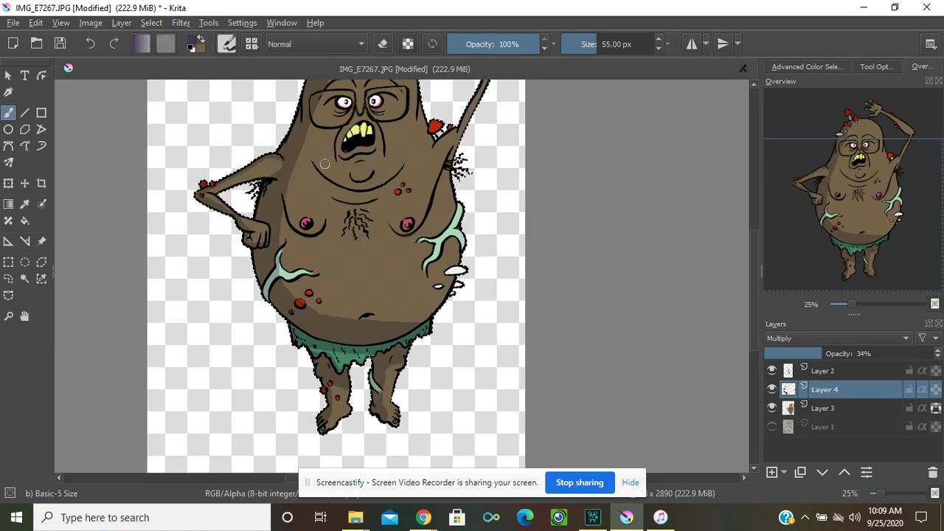
Paint shadows on the chin and along the jowl line with the 55 px brush and erase the excess.
mouse_move(315, 162)
mouse_down()
mouse_move(333, 183)
mouse_move(362, 189)
mouse_move(401, 165)
mouse_up()
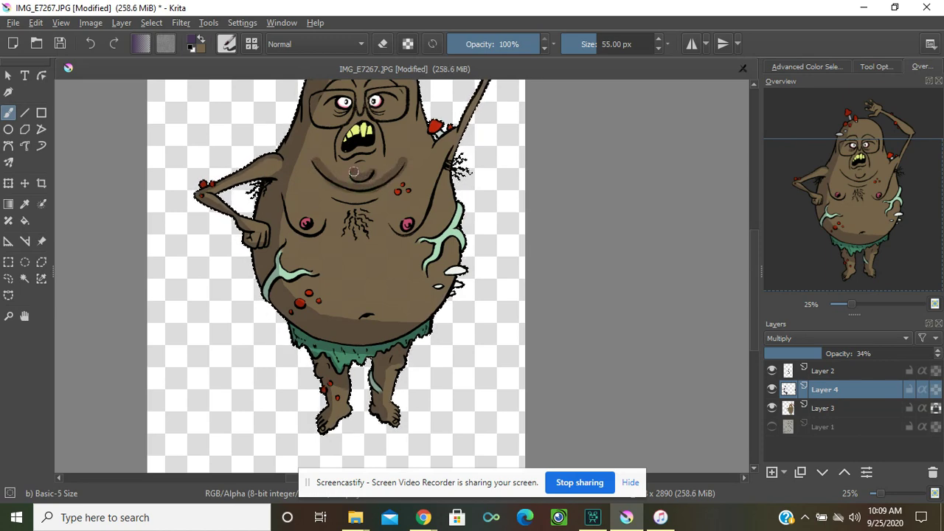
key(e)
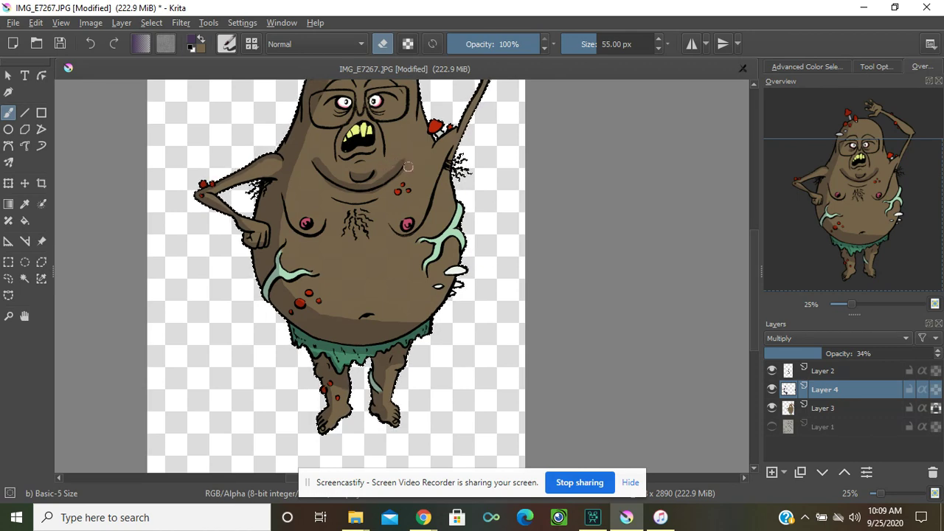
drag(329, 168, 325, 165)
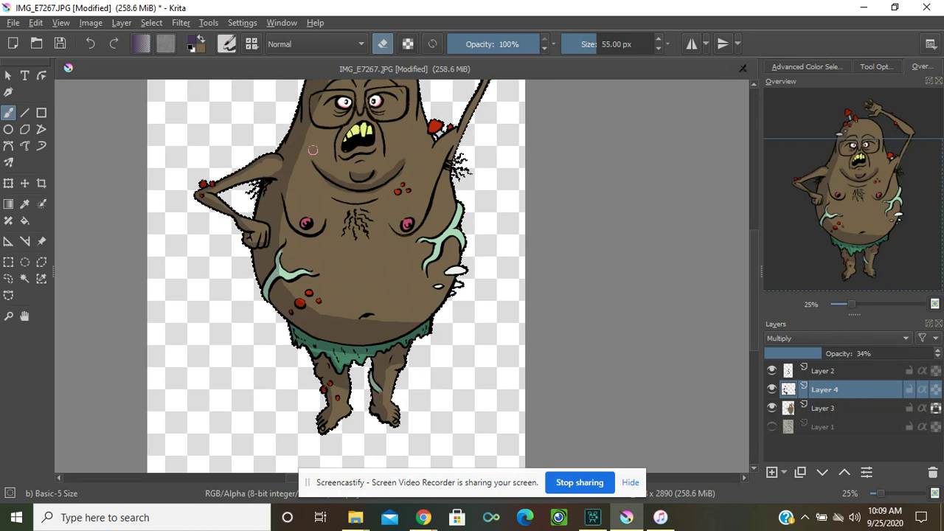
key(e)
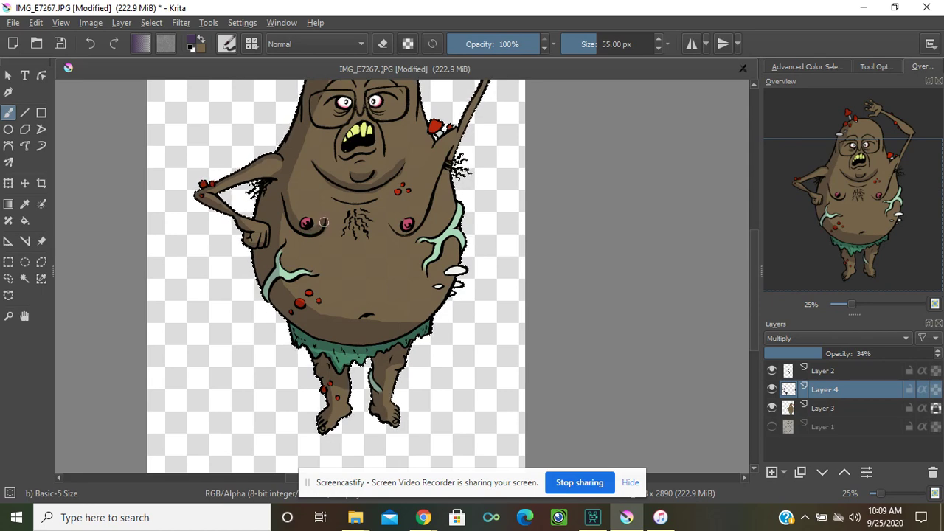
Paint purple shadows with the 55 px brush beneath the chest folds, around the navel and eyes, and on the white fungi along the belly.
mouse_move(393, 226)
mouse_down()
mouse_move(407, 235)
mouse_move(427, 206)
mouse_move(340, 200)
mouse_move(377, 202)
mouse_up()
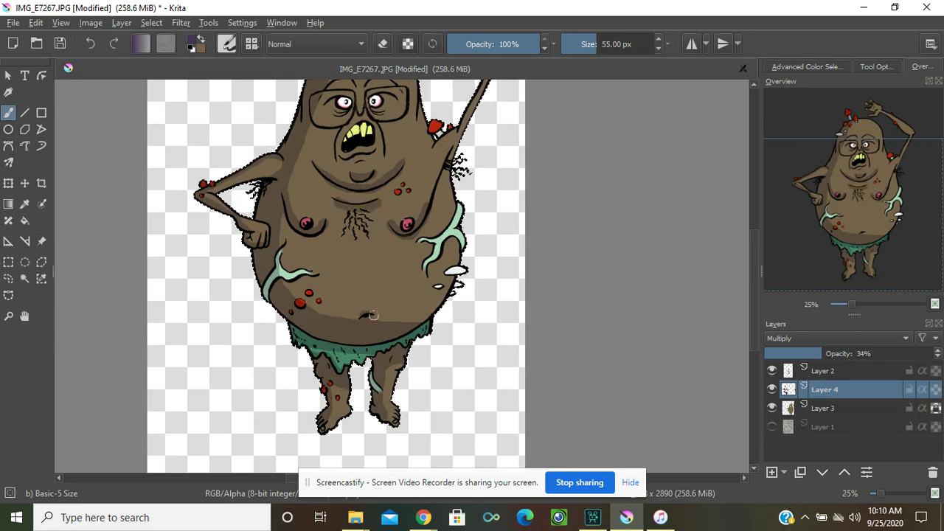
key(ctrl+z)
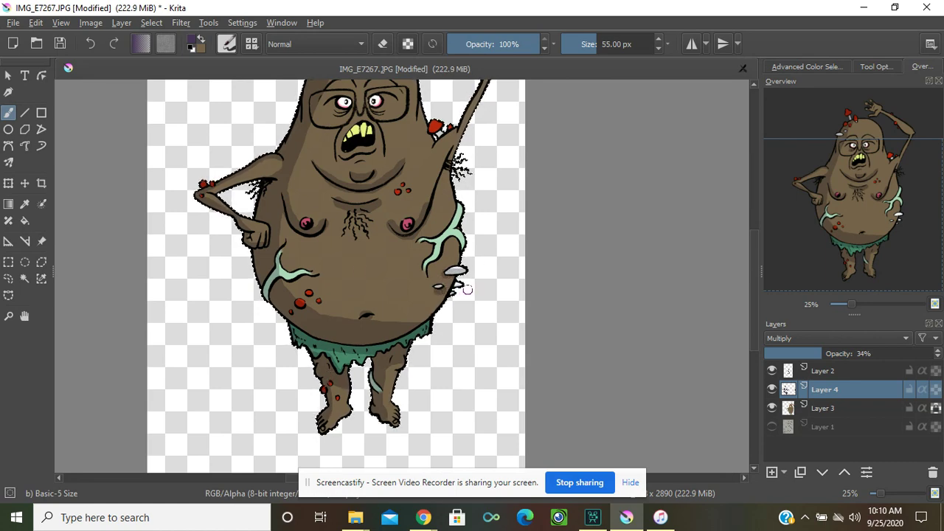
key(ctrl+shift+z)
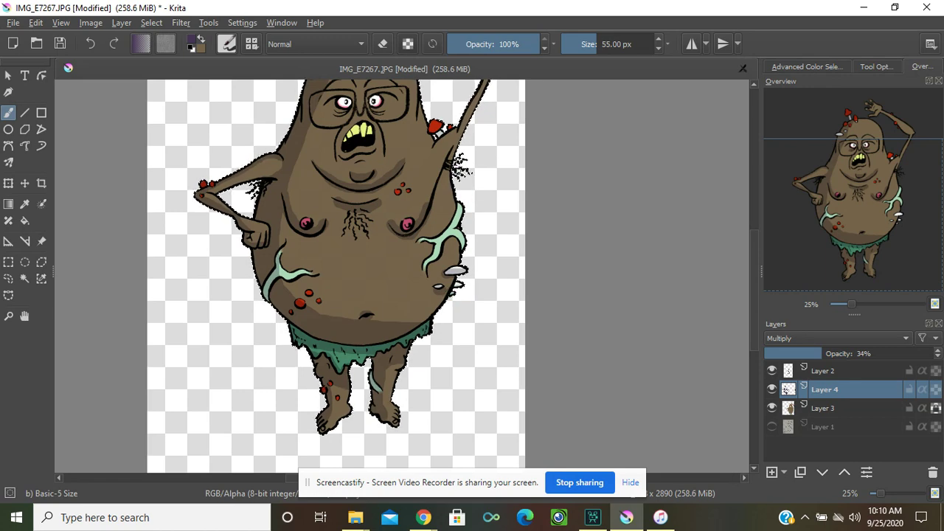
key(ctrl+z)
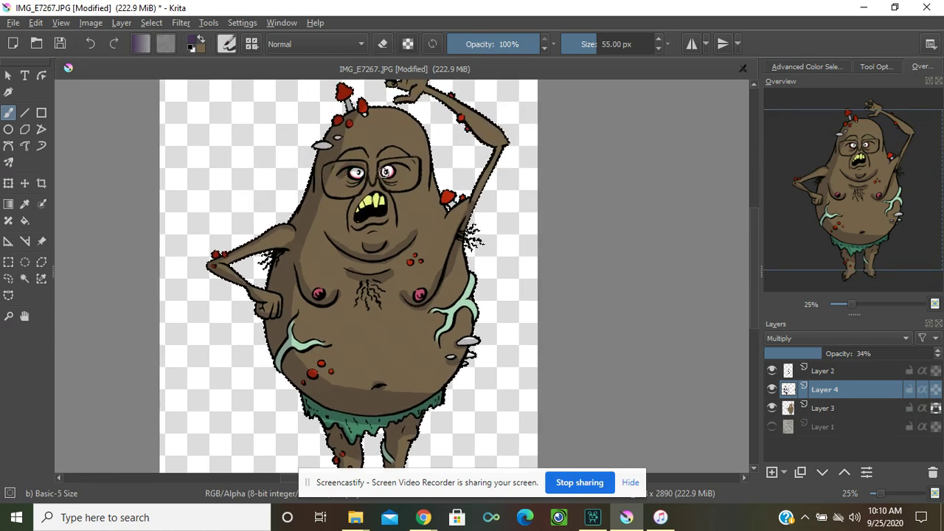
drag(396, 165, 405, 169)
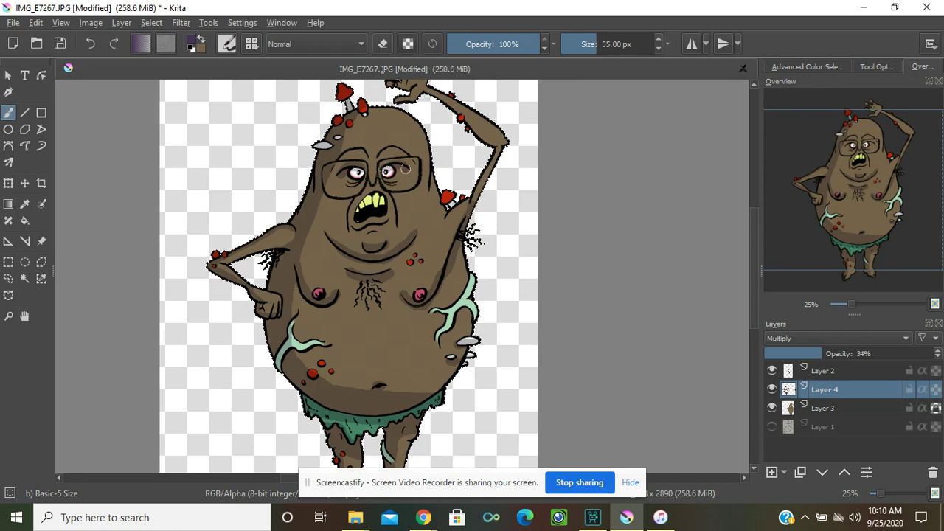
key(ctrl+z)
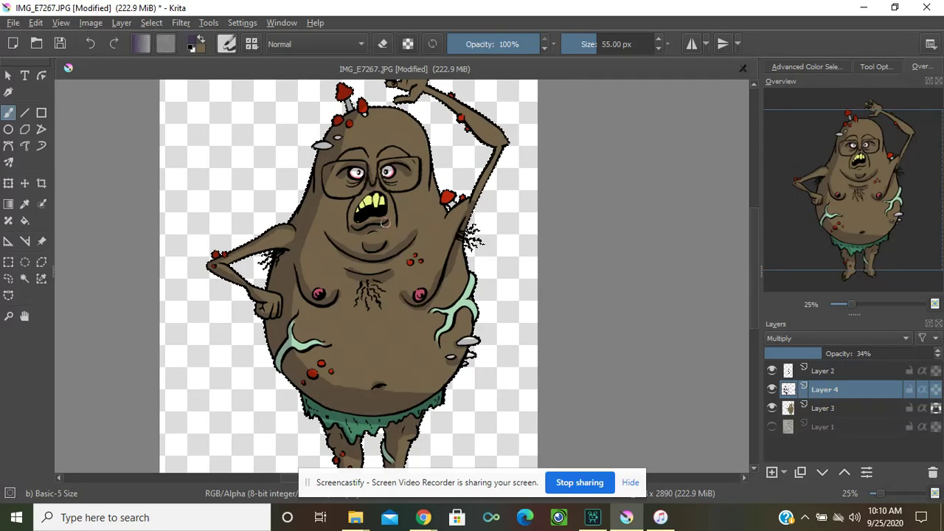
Erase excess shadow from the red mushrooms on the head with the 55 px brush.
key(e)
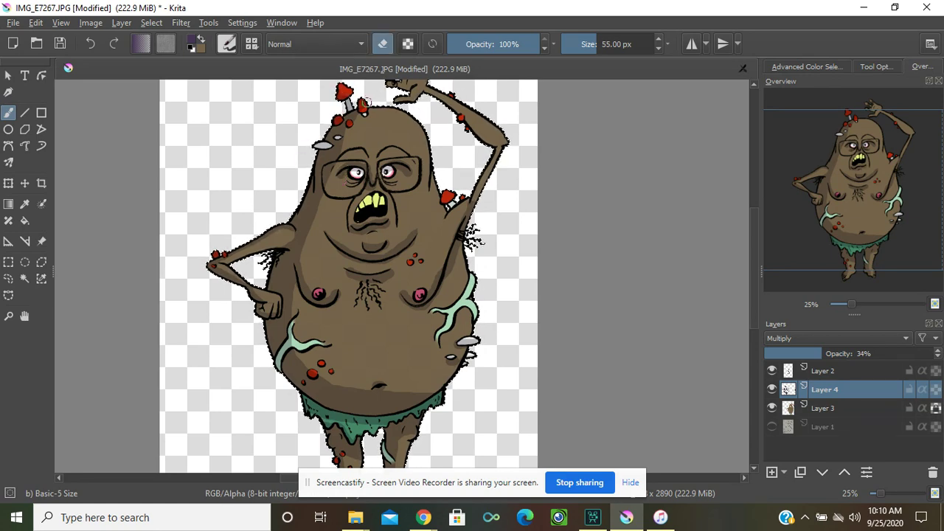
drag(366, 96, 362, 91)
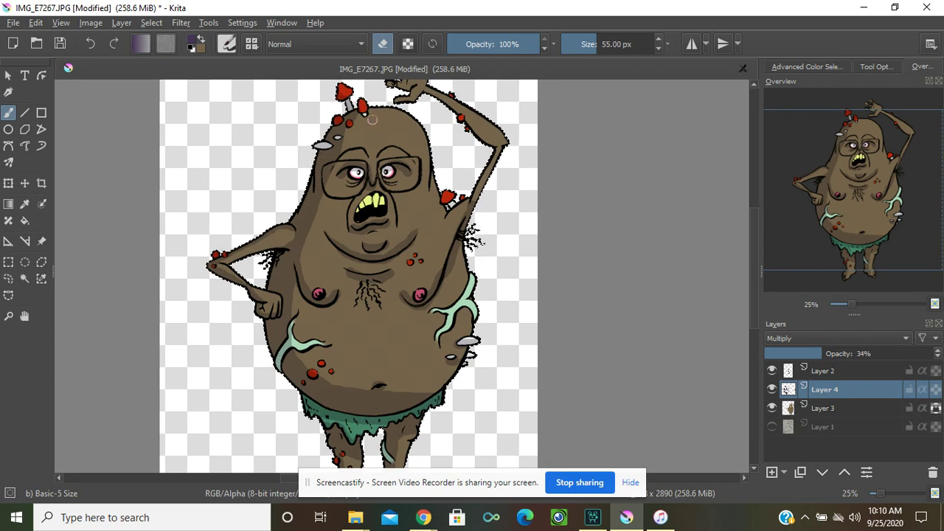
key(ctrl+z)
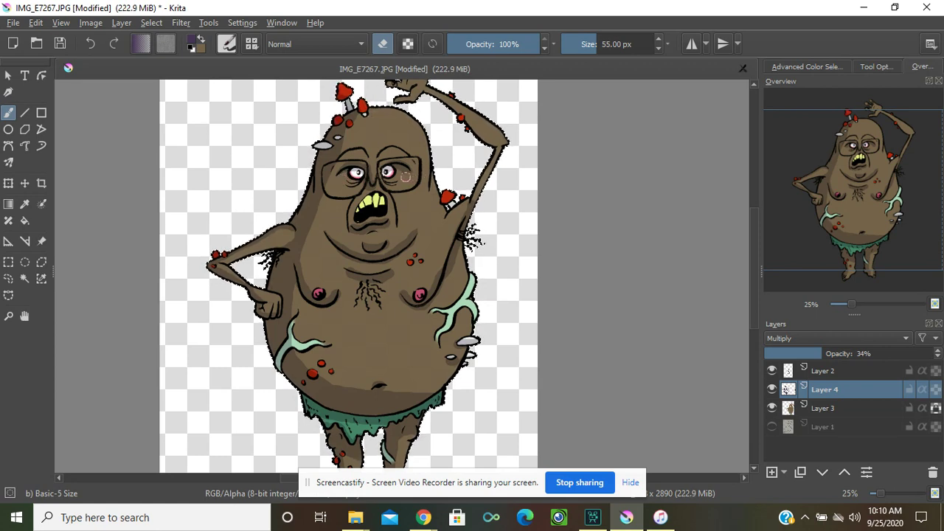
key(ctrl+shift+z)
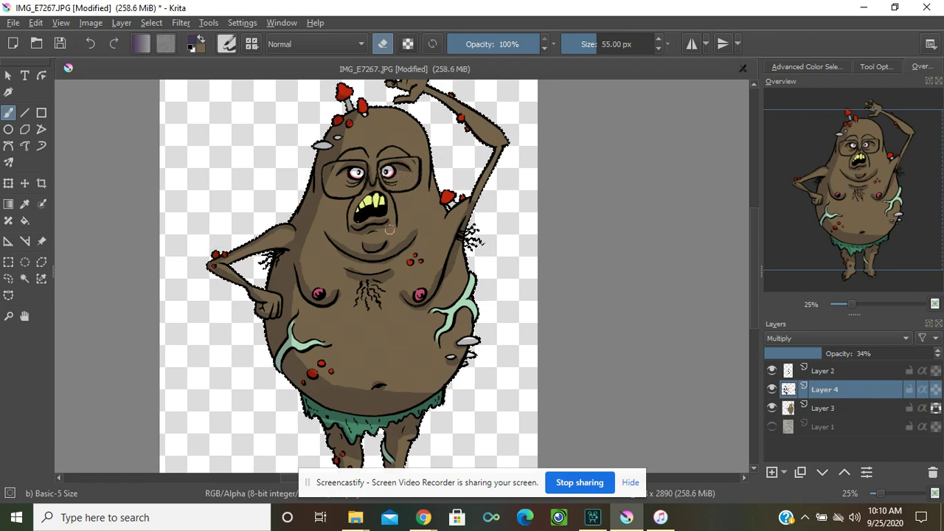
key(ctrl+z)
key(e)
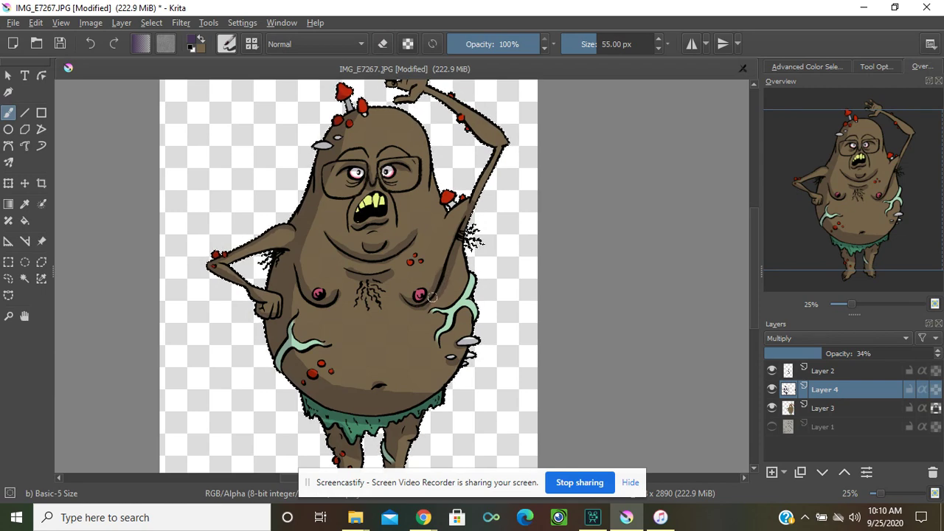
Shade the raised arm and armpit folds, and reduce the brush to 35 px to shadow the pale green growths on the belly.
drag(460, 236, 445, 264)
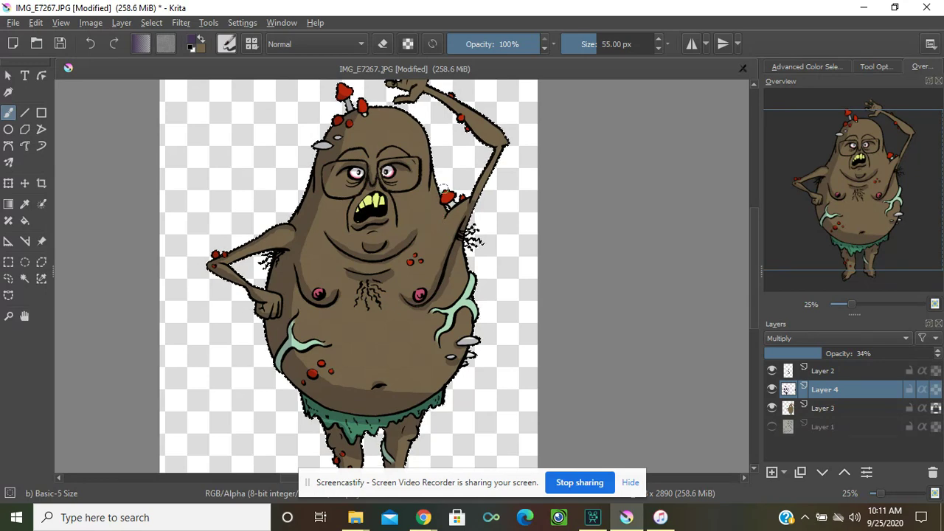
key(bracketleft)
key(bracketleft)
key(bracketleft)
key(bracketleft)
key(ctrl+z)
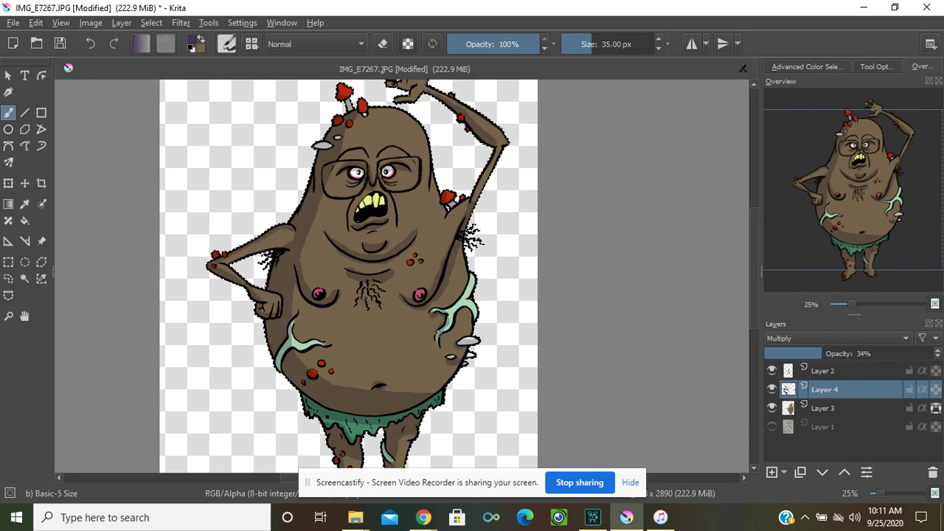
drag(467, 221, 479, 249)
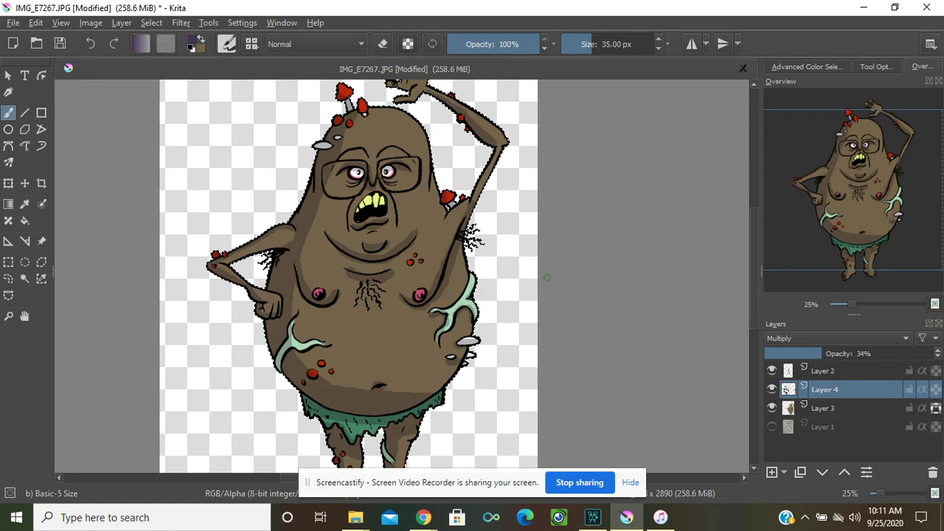
key(ctrl+z)
drag(828, 196, 818, 241)
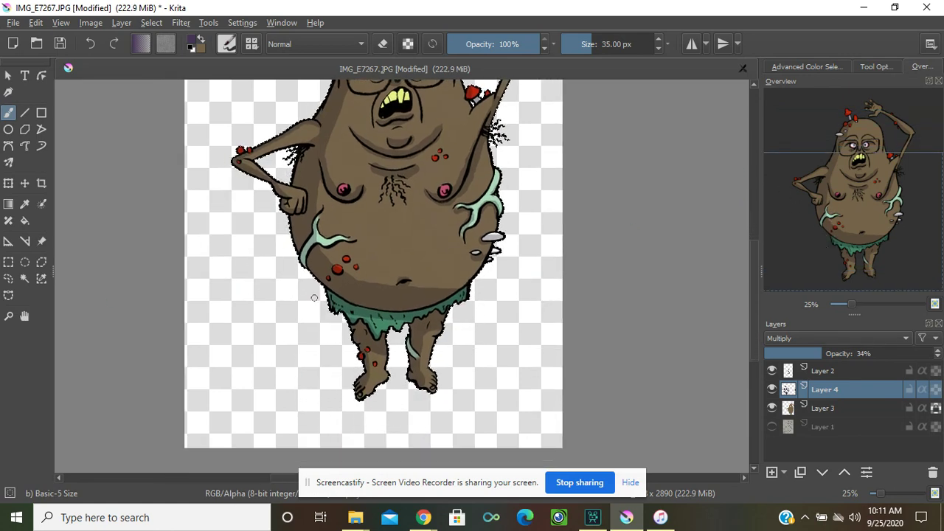
Trim excess shadow on the bent arm and legs, erasing at 35 px, and clear the selection around the character.
key(e)
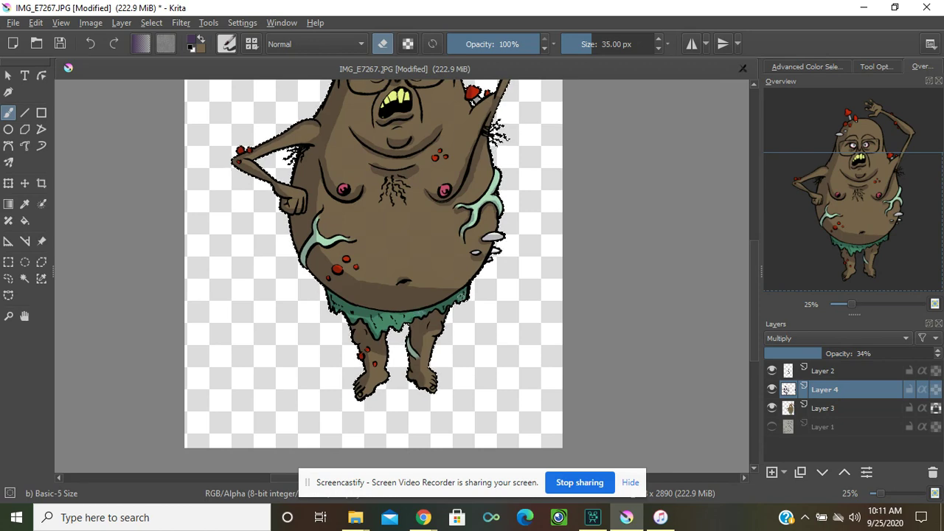
drag(295, 148, 288, 181)
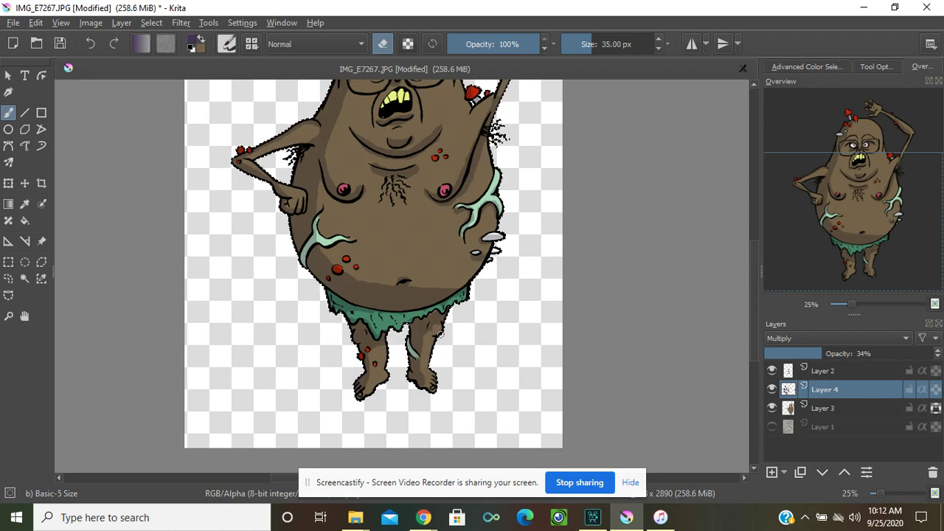
click(830, 166)
drag(852, 305, 848, 304)
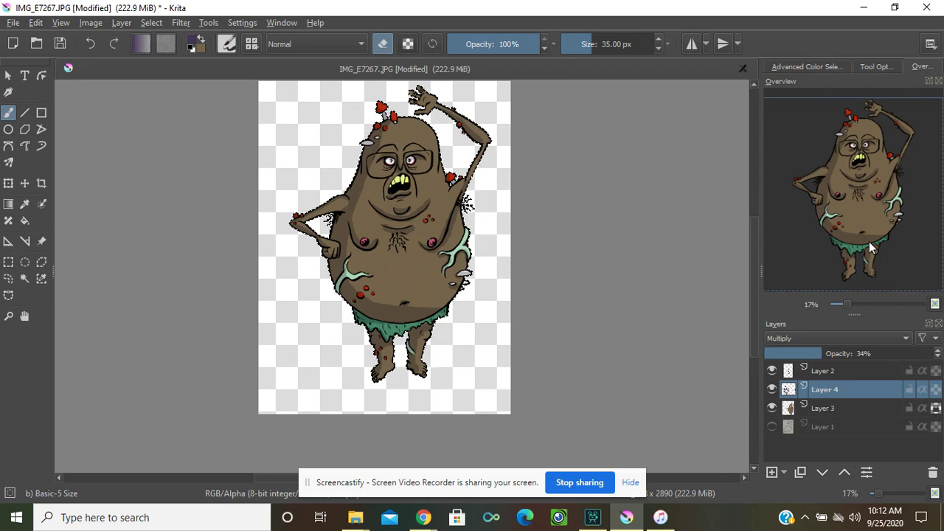
click(160, 19)
click(173, 57)
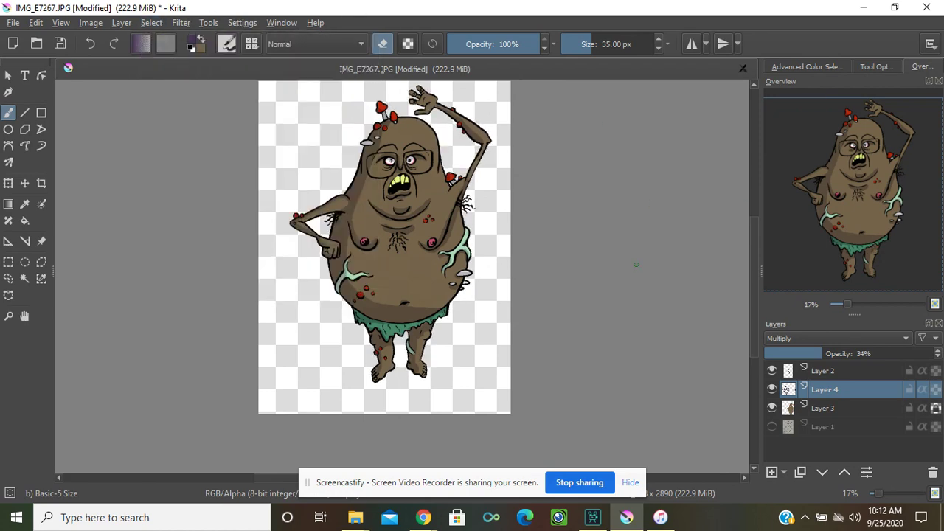
Lower the Multiply shadow layer's opacity to 32% and hide Layers 2, 4 and 3.
click(771, 370)
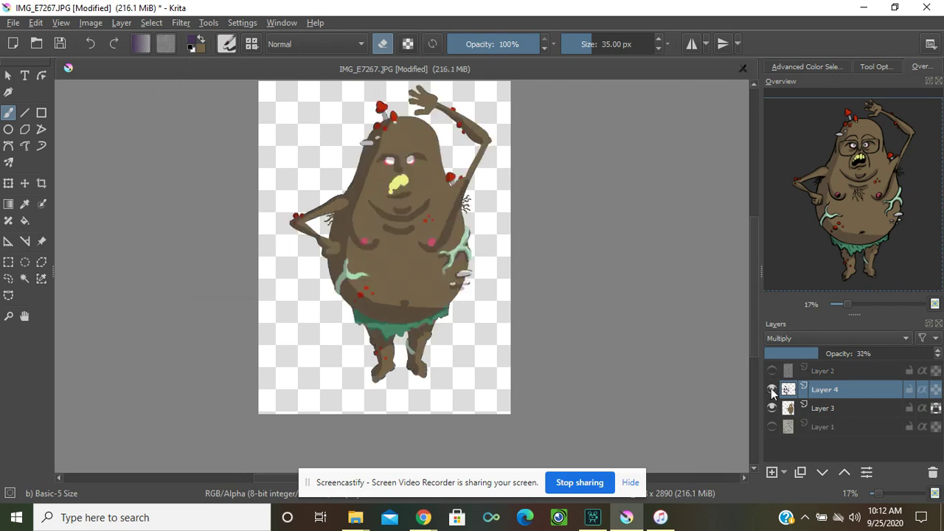
click(771, 388)
click(771, 407)
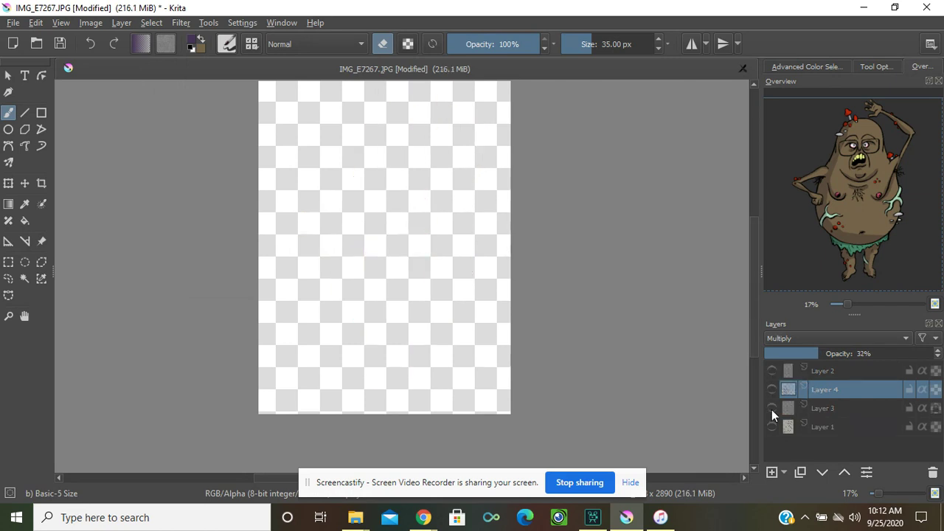
Add a new paint layer directly above Layer 1 and fill it with dark grey #4c4c4c as a background.
double_click(811, 425)
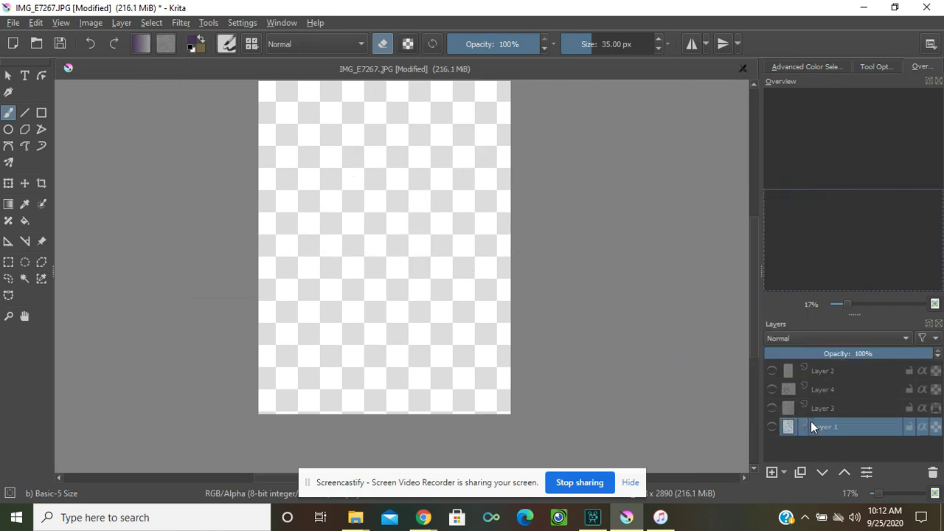
click(826, 446)
click(771, 472)
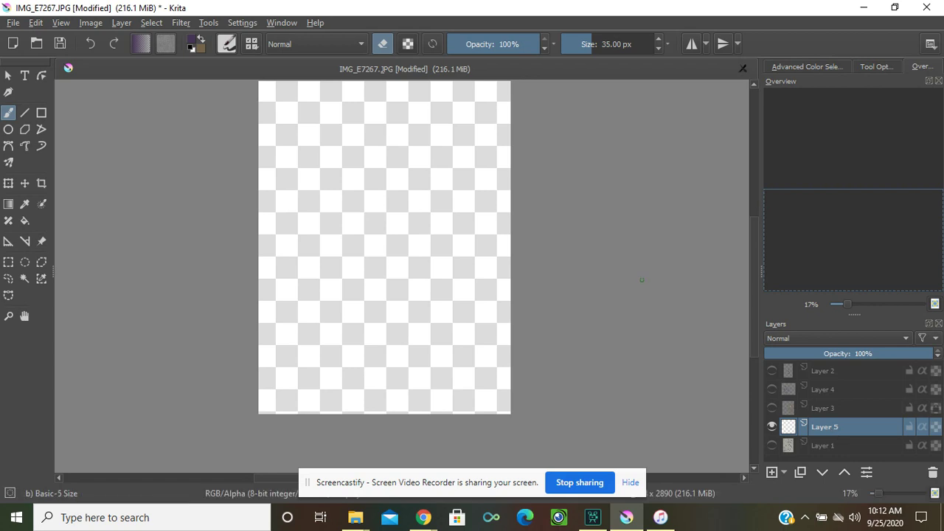
click(24, 222)
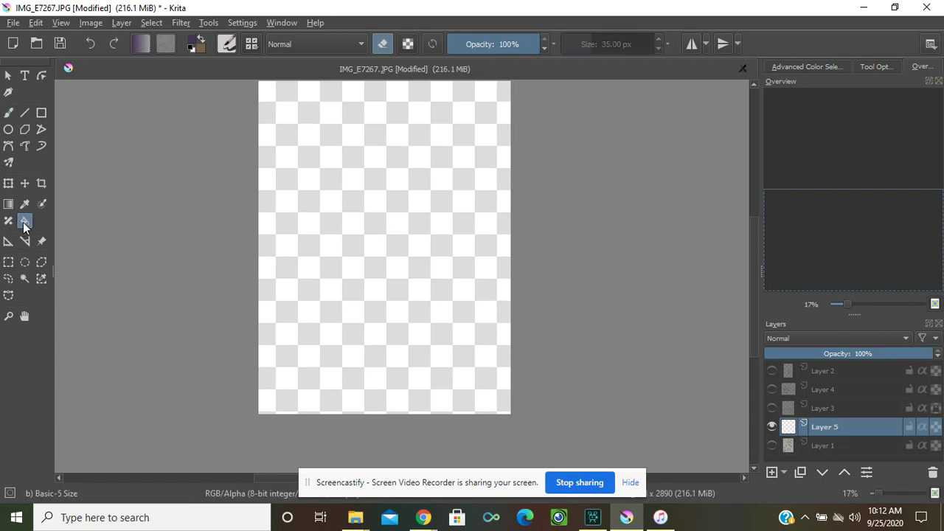
click(198, 41)
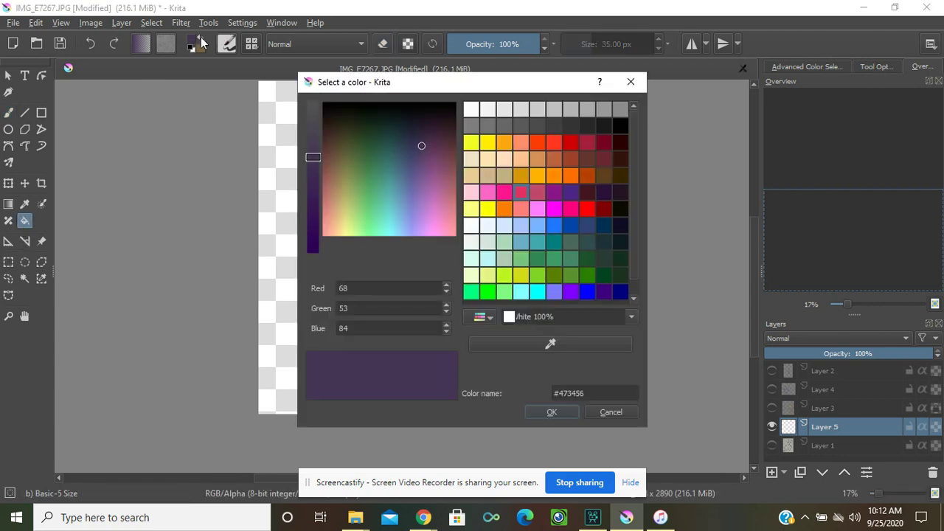
click(542, 123)
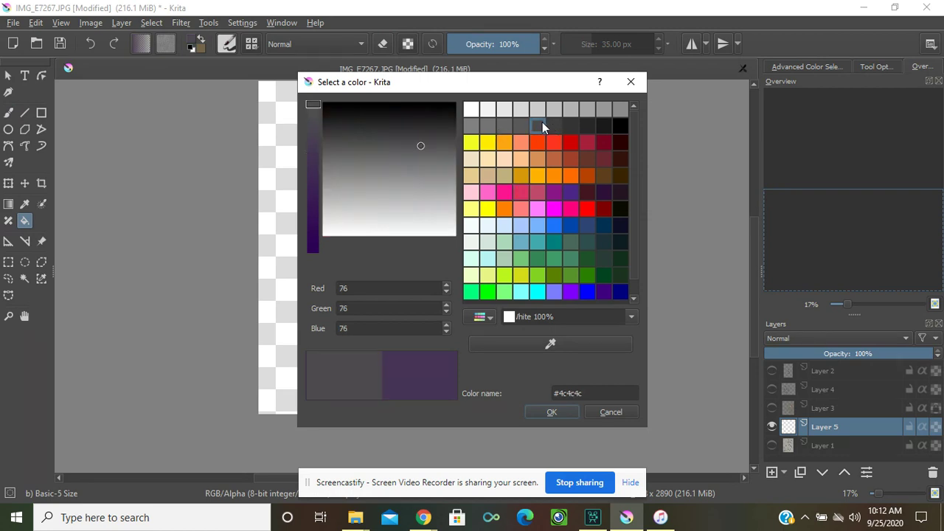
click(562, 413)
click(463, 295)
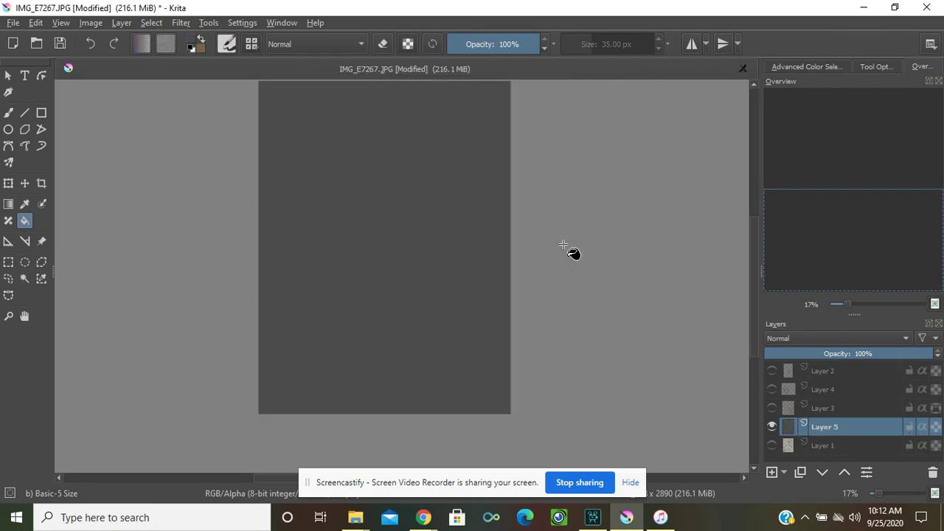
Show the flat color, shadow and ink line layers again above the grey background.
click(771, 408)
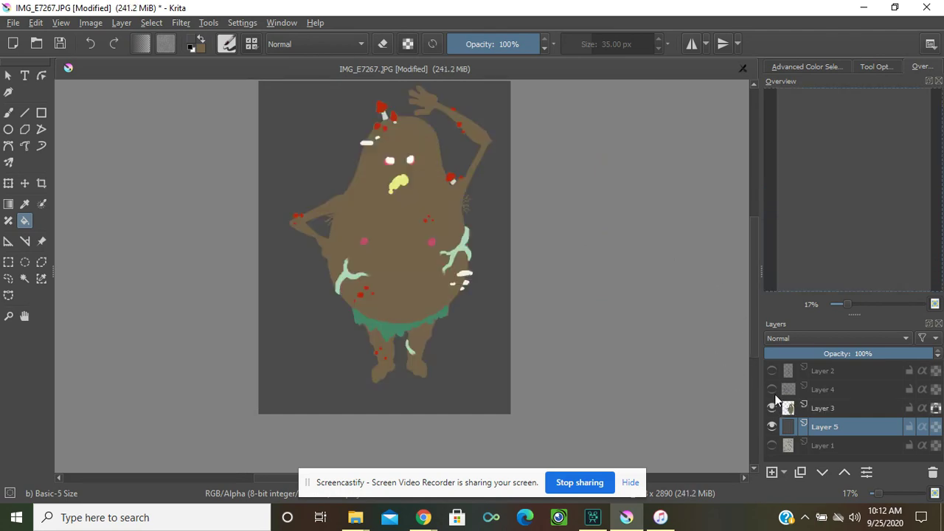
click(772, 390)
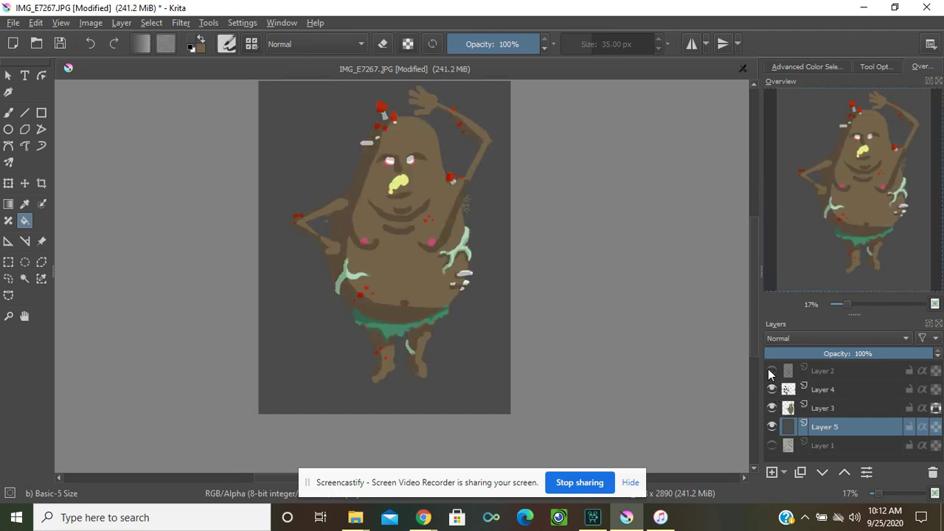
click(771, 371)
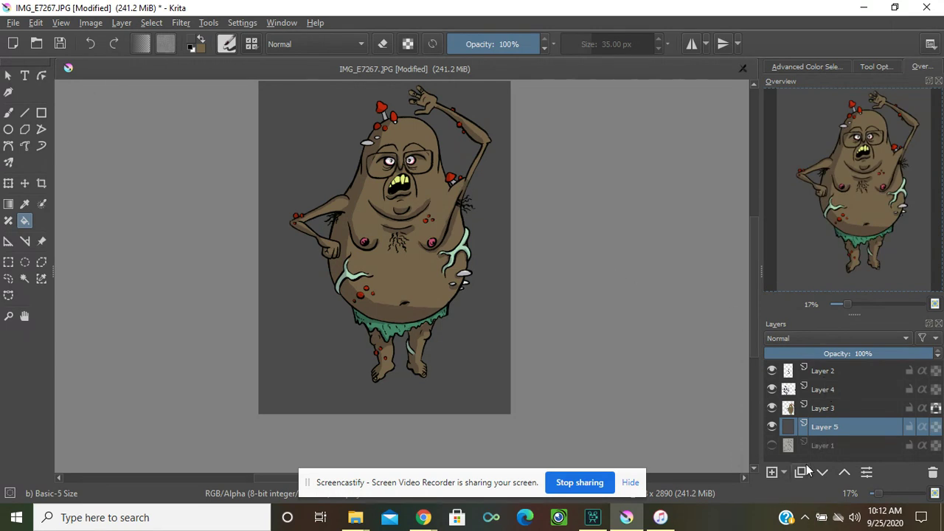
Add a new layer between the grey background and the flat colors, and set the freehand brush color to dark purple #371c55.
click(771, 472)
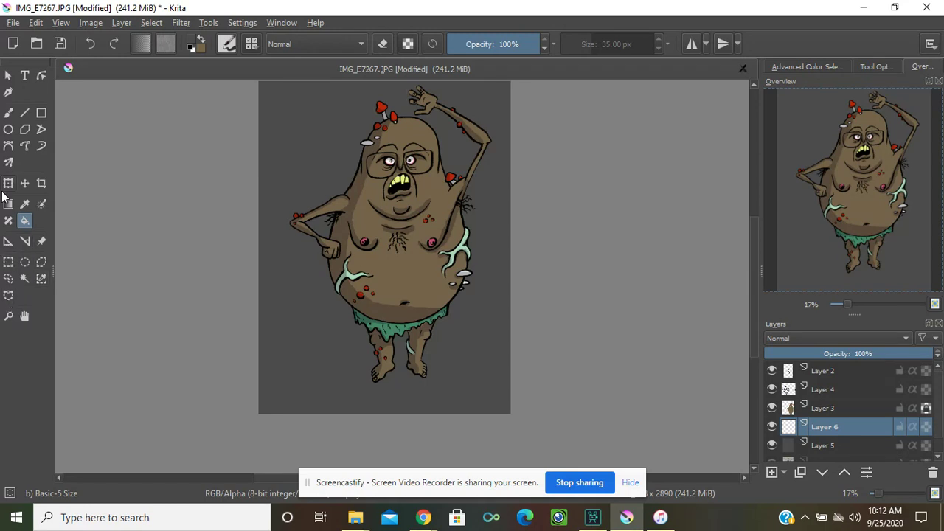
click(9, 113)
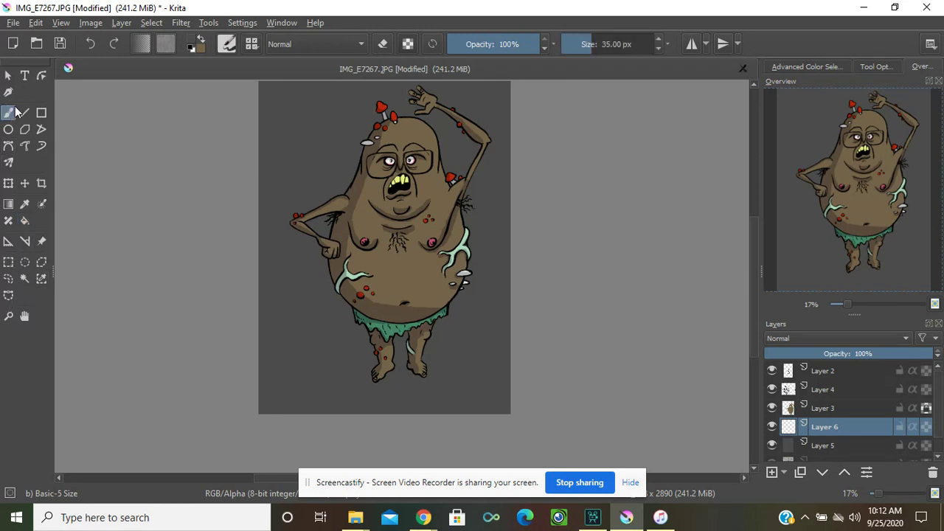
click(192, 44)
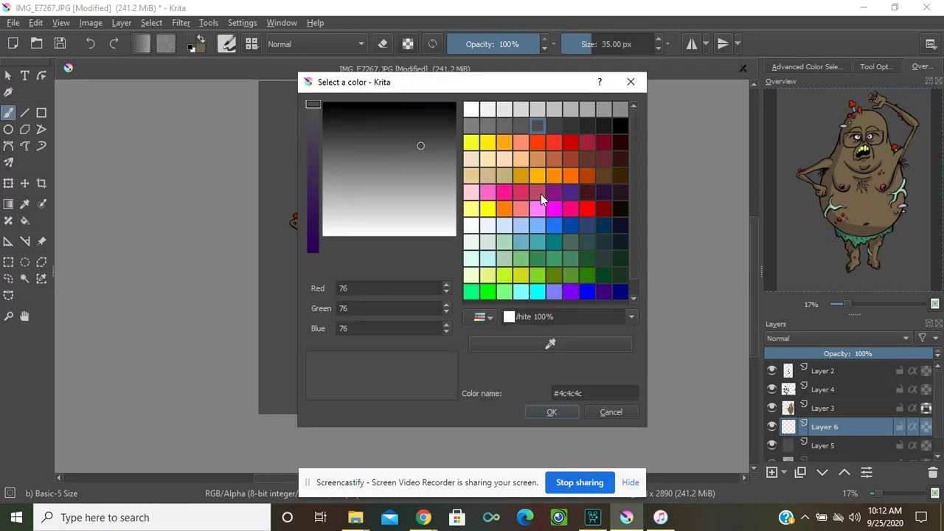
drag(314, 164, 309, 192)
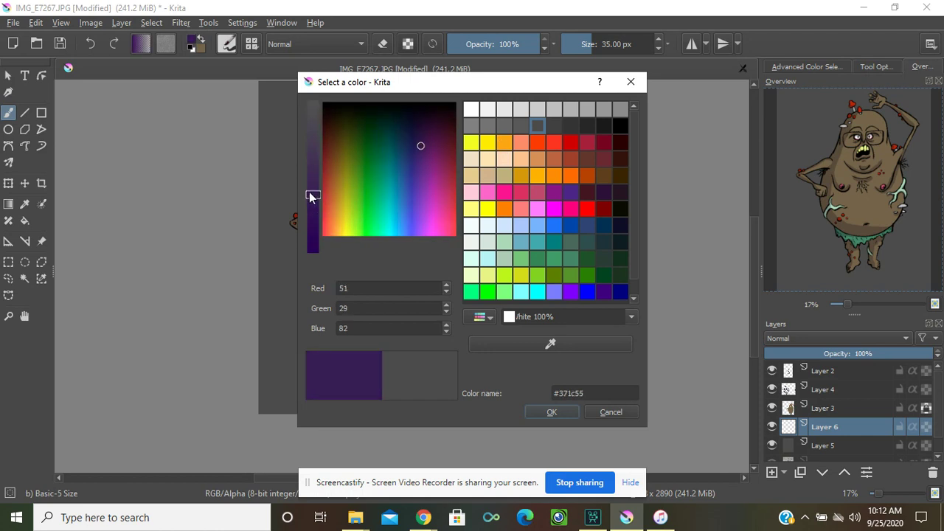
click(565, 415)
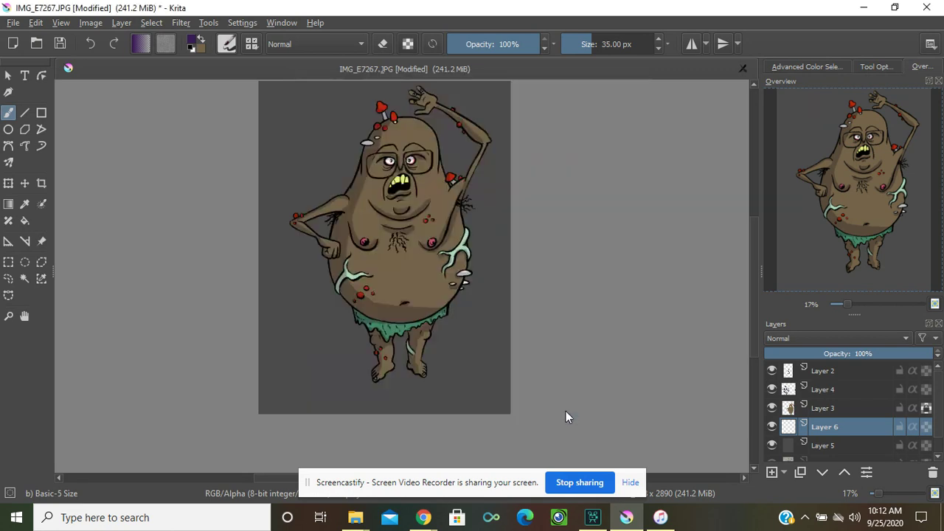
Paint a ground shadow around the character's feet with a 144 px brush and set its layer to Multiply at 34% opacity.
key(bracketright)
key(bracketright)
key(bracketright)
key(bracketright)
key(bracketright)
key(bracketright)
key(bracketright)
key(bracketright)
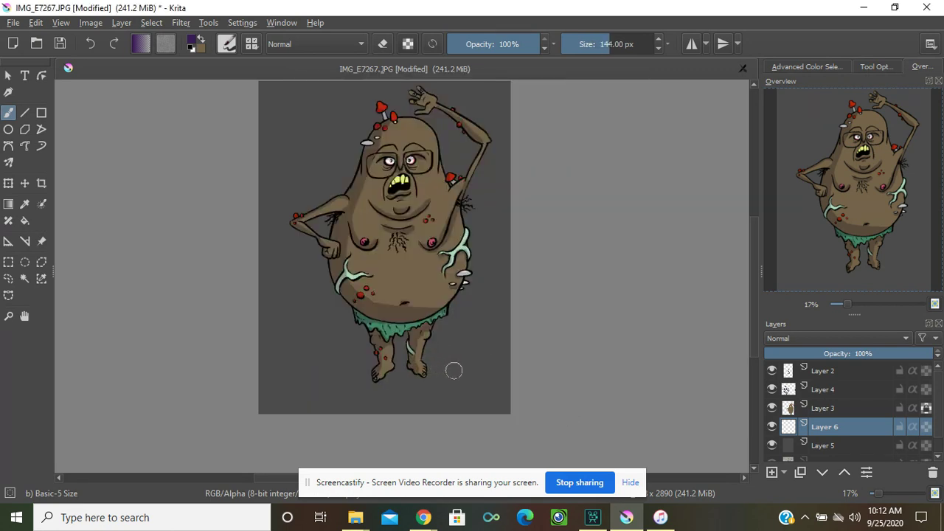
mouse_move(453, 373)
mouse_down()
mouse_move(350, 375)
mouse_move(459, 374)
mouse_move(350, 372)
mouse_move(411, 362)
mouse_move(429, 363)
mouse_move(390, 378)
mouse_move(464, 371)
mouse_move(431, 367)
mouse_move(465, 372)
mouse_move(385, 383)
mouse_up()
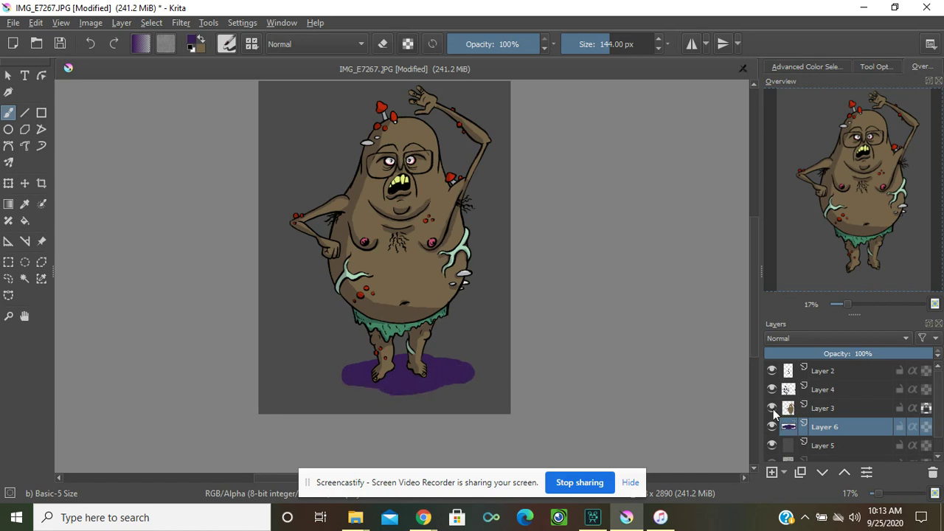
click(906, 340)
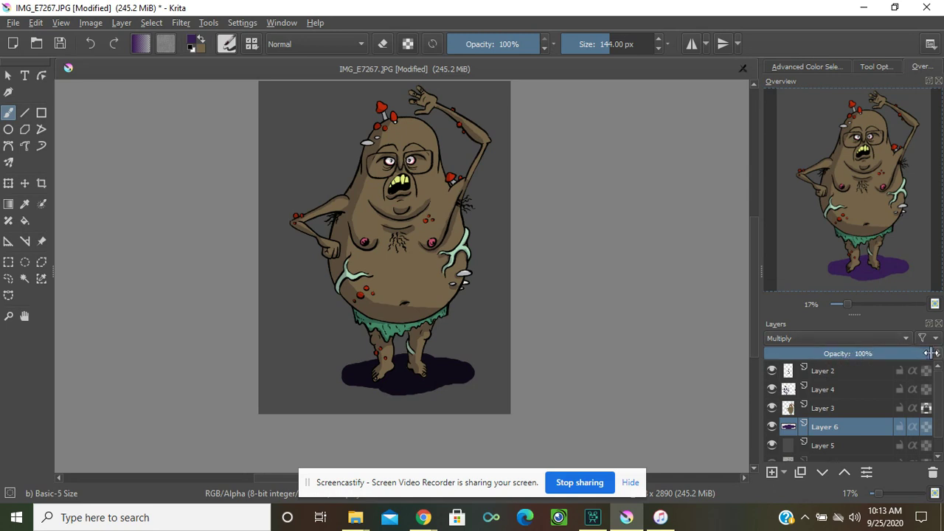
drag(922, 349, 822, 357)
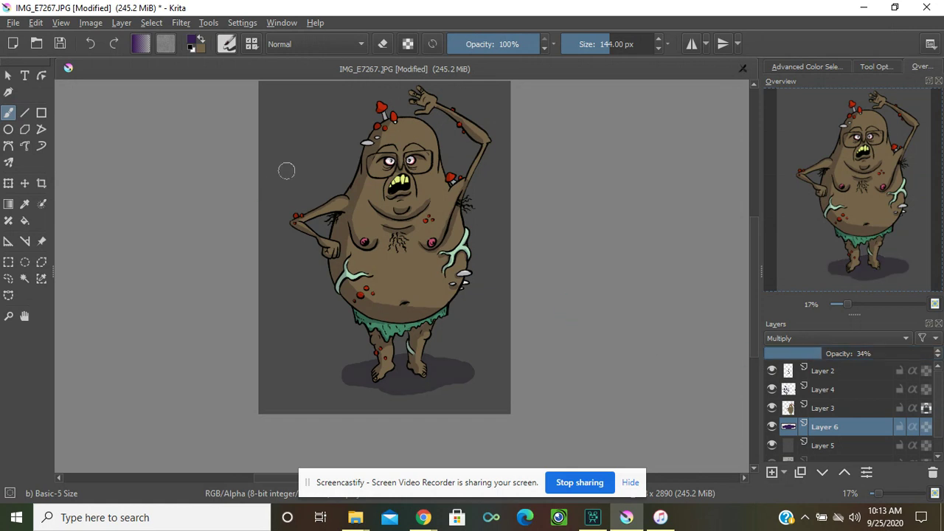
Start saving the image under a new name in the Animation folder.
click(14, 22)
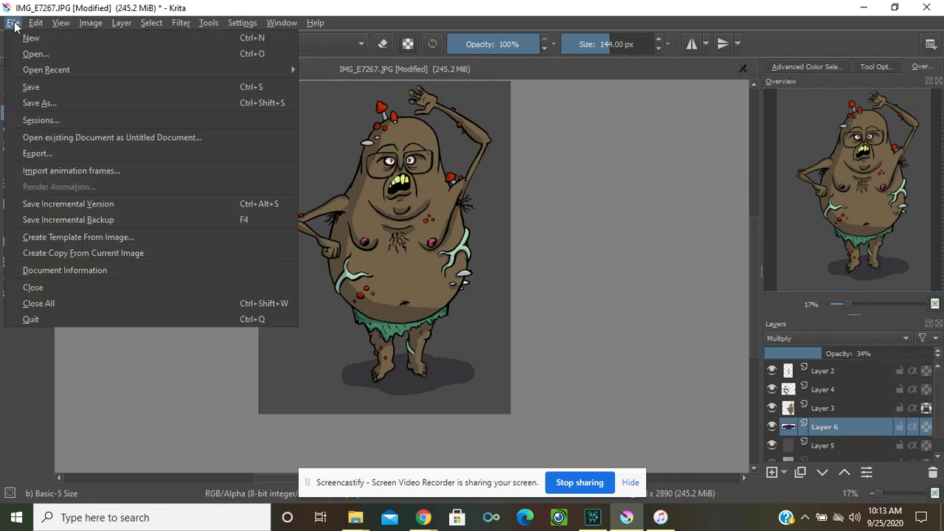
click(39, 102)
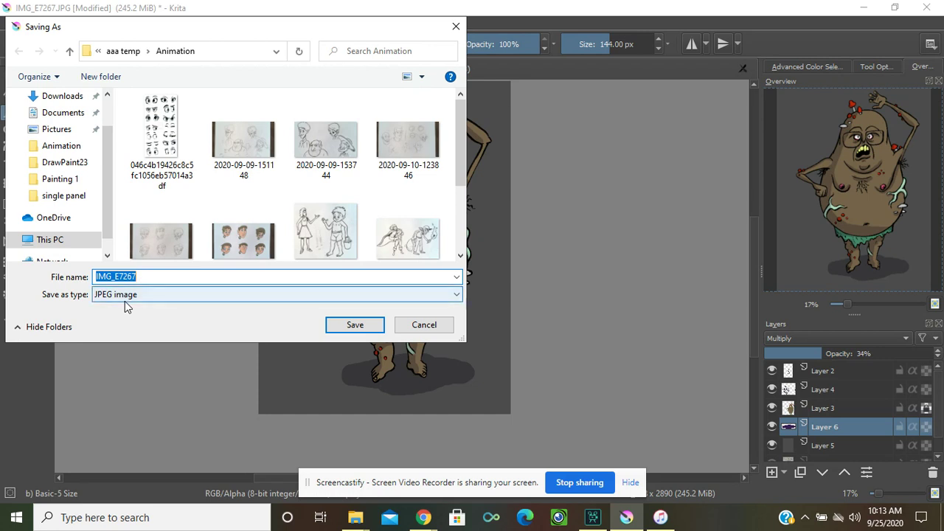
click(350, 328)
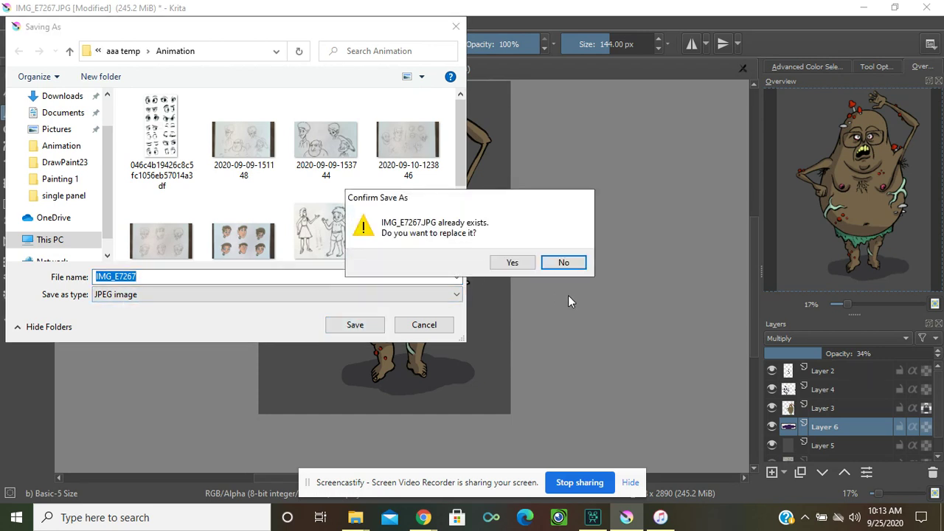
click(563, 263)
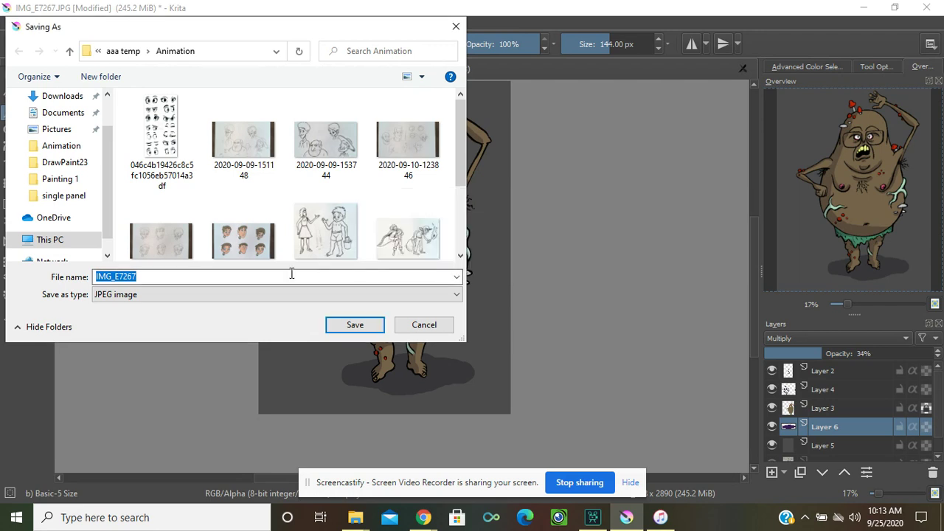
key(Return)
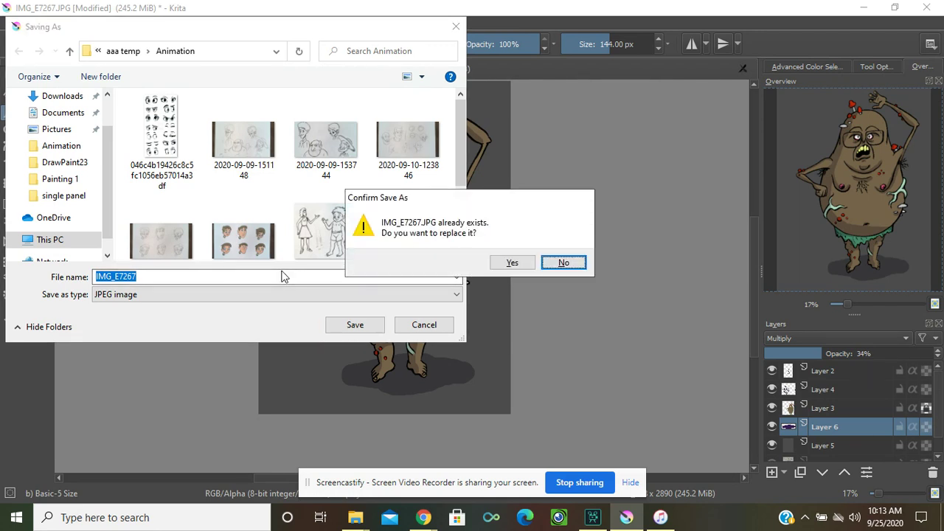
click(572, 262)
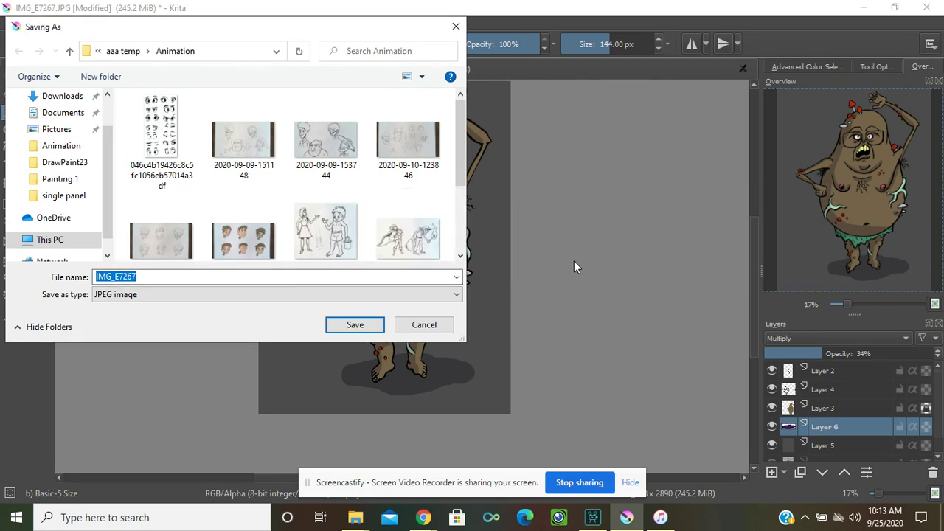
key(Return)
click(574, 264)
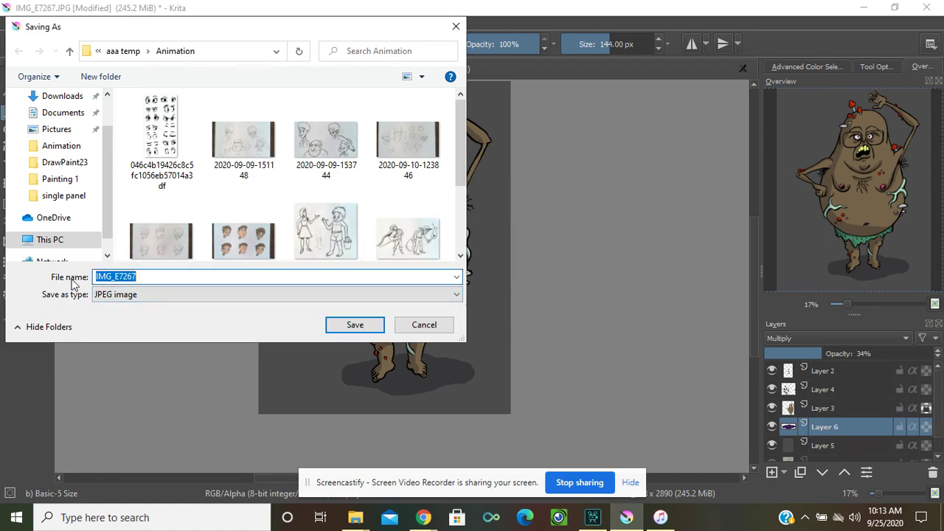
Name the file "swamp guy" and save it as a JPEG image at 80% quality with the ICC profile included.
click(142, 276)
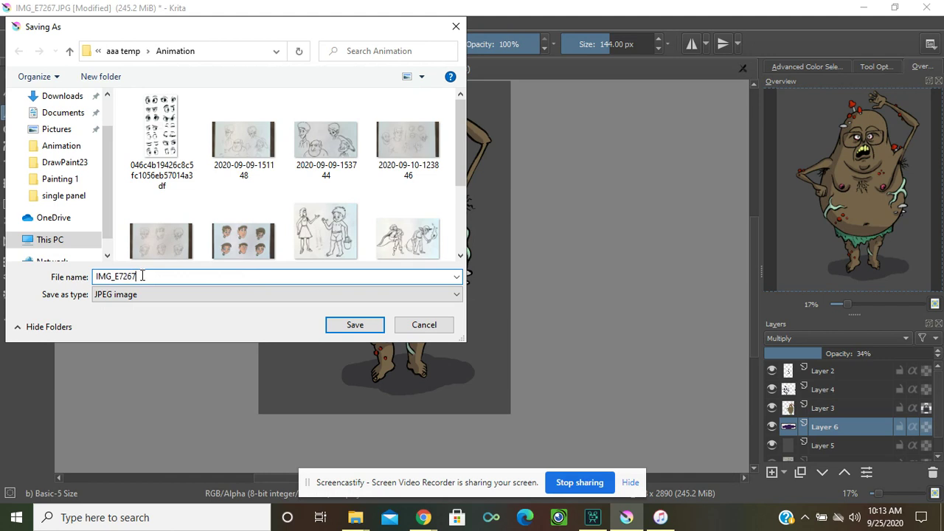
key(BackSpace)
key(BackSpace)
key(BackSpace)
key(BackSpace)
key(BackSpace)
key(BackSpace)
key(BackSpace)
key(BackSpace)
key(BackSpace)
text(swa)
key(Return)
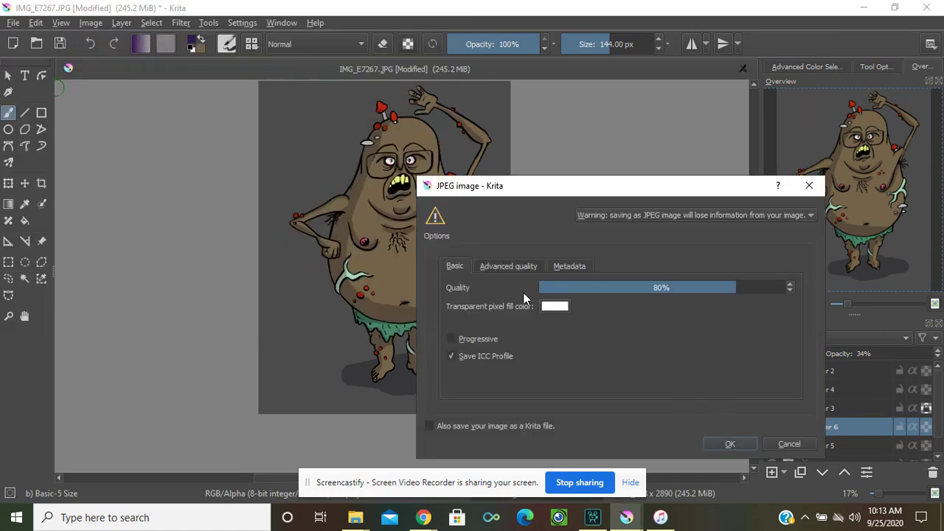
click(731, 444)
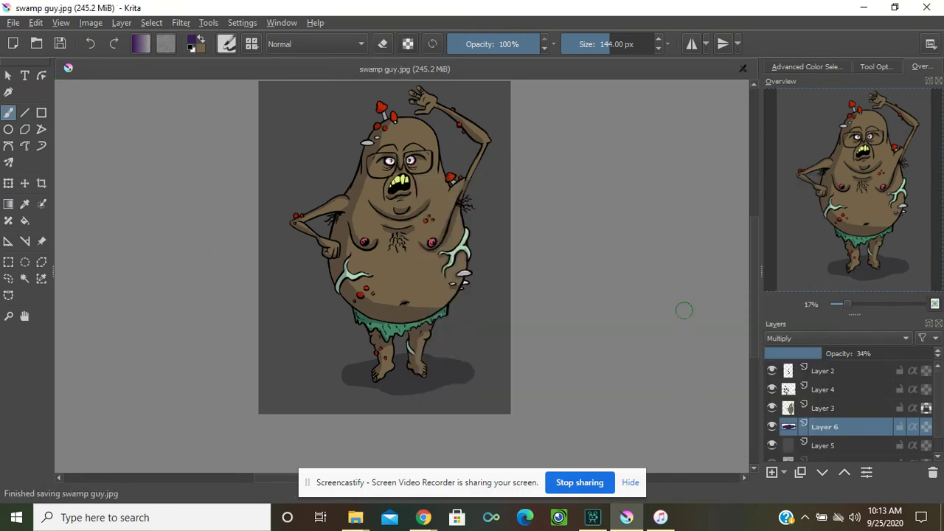